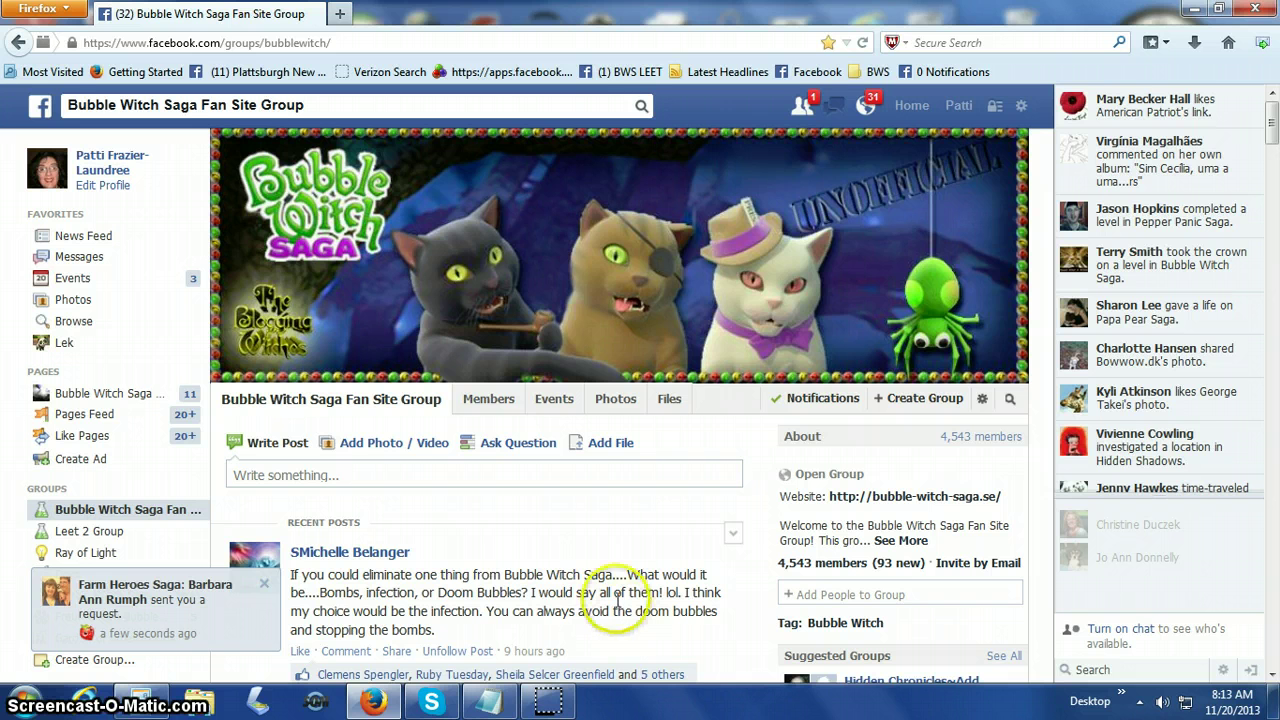
# From the group's Photos section, start an upload and pick the level 426 screenshot file.
pyautogui.click(616, 402)
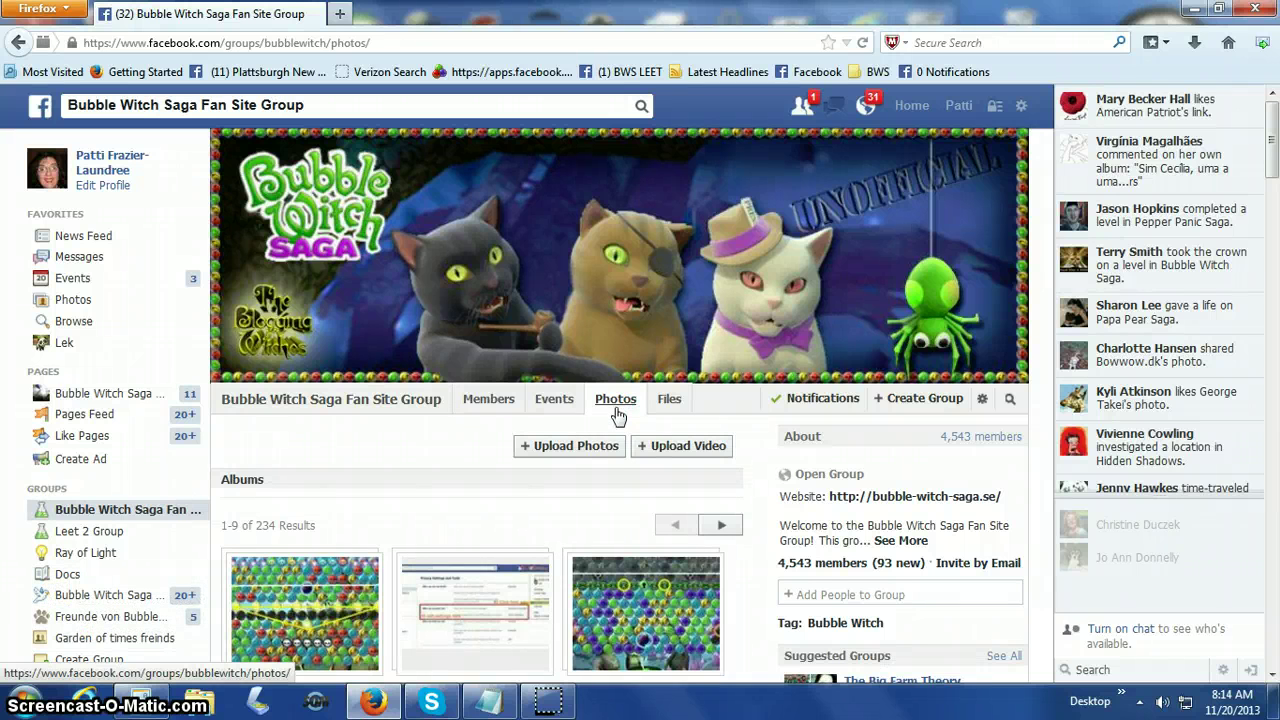
pyautogui.click(604, 455)
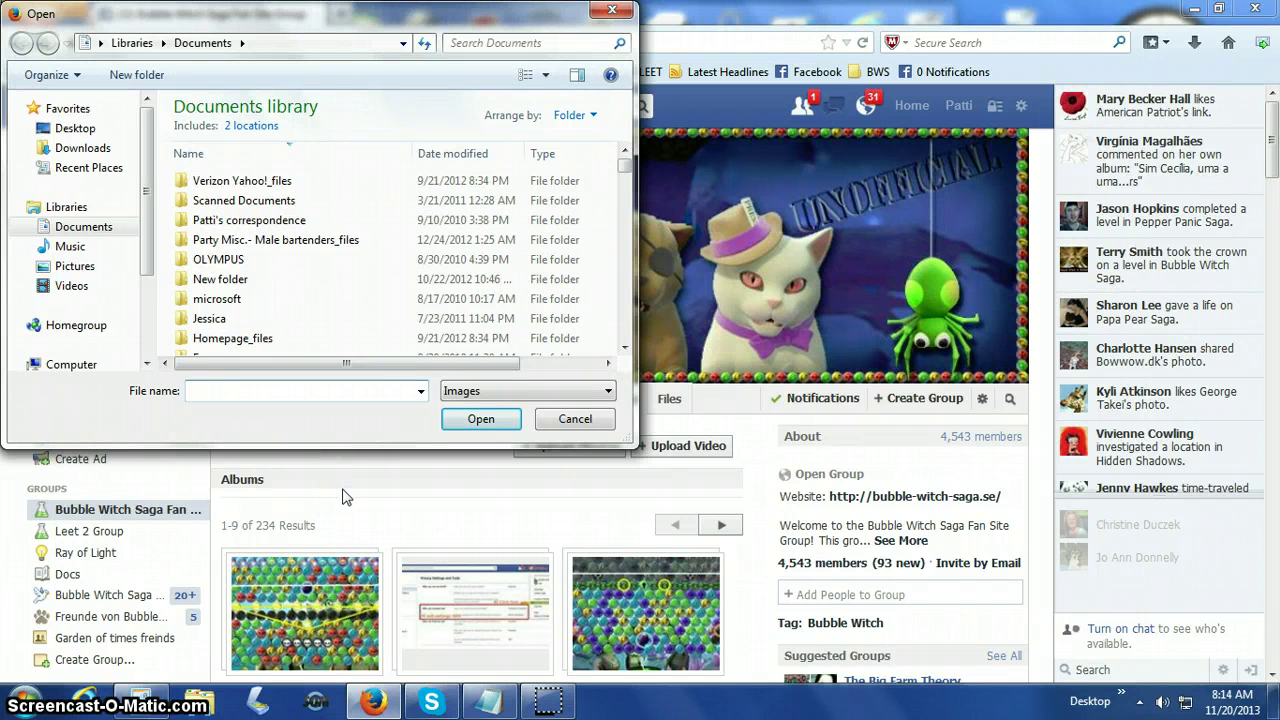
pyautogui.write('Pat')
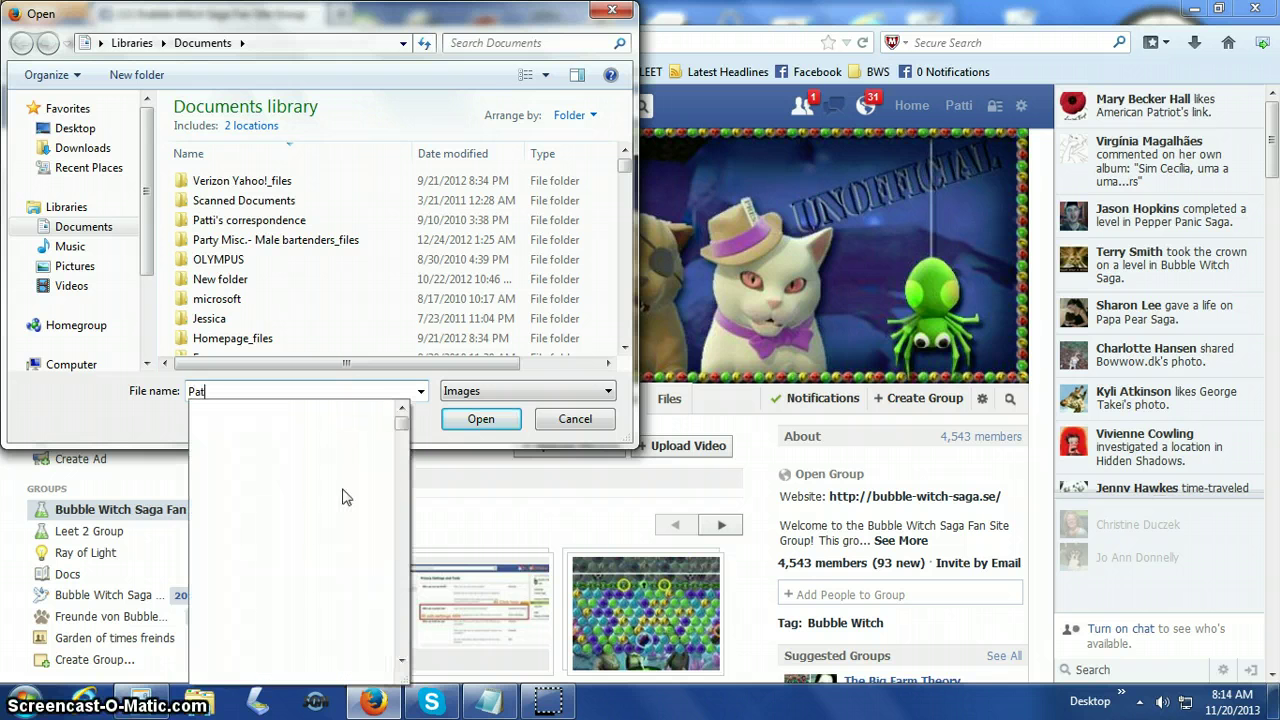
pyautogui.write('ti ')
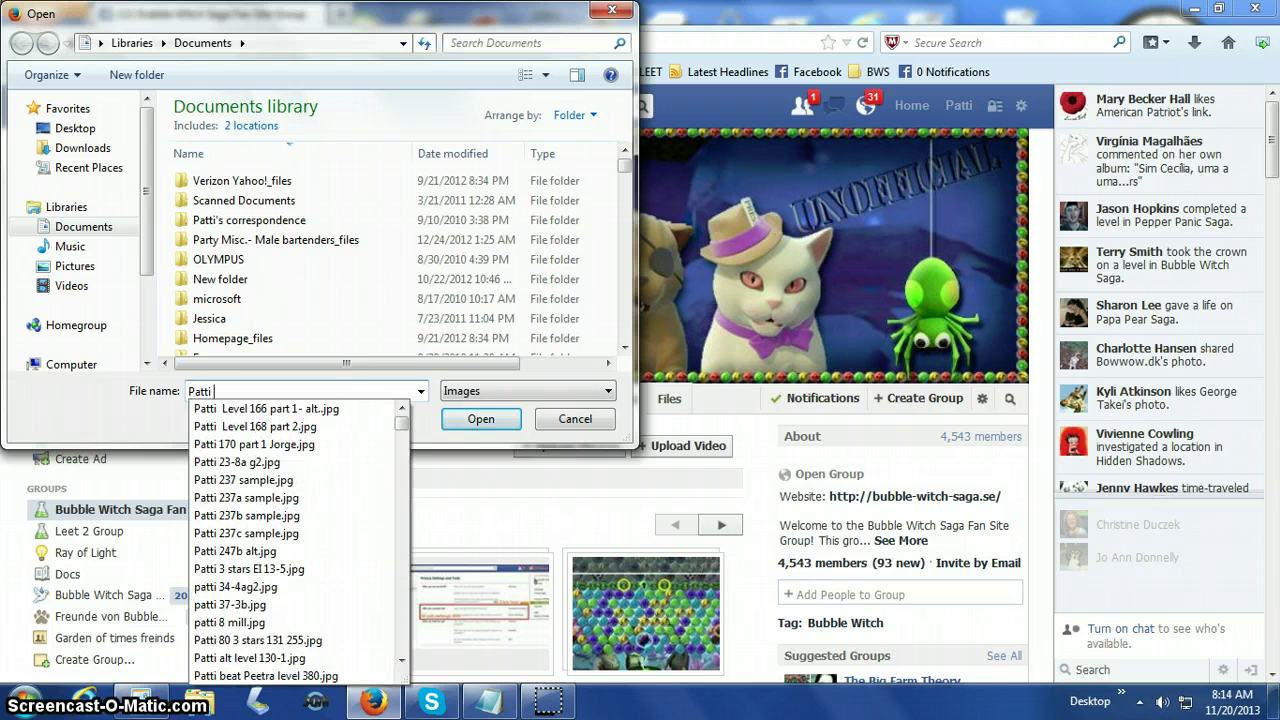
pyautogui.write('level ')
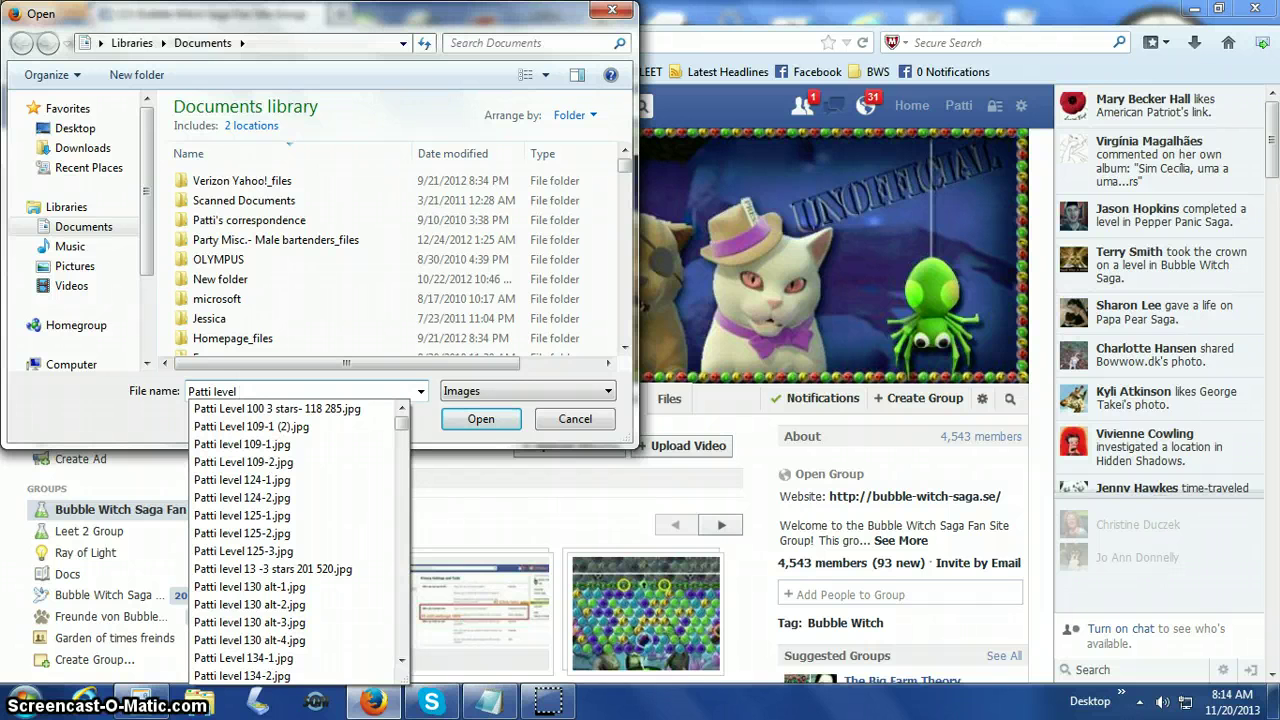
pyautogui.write('426')
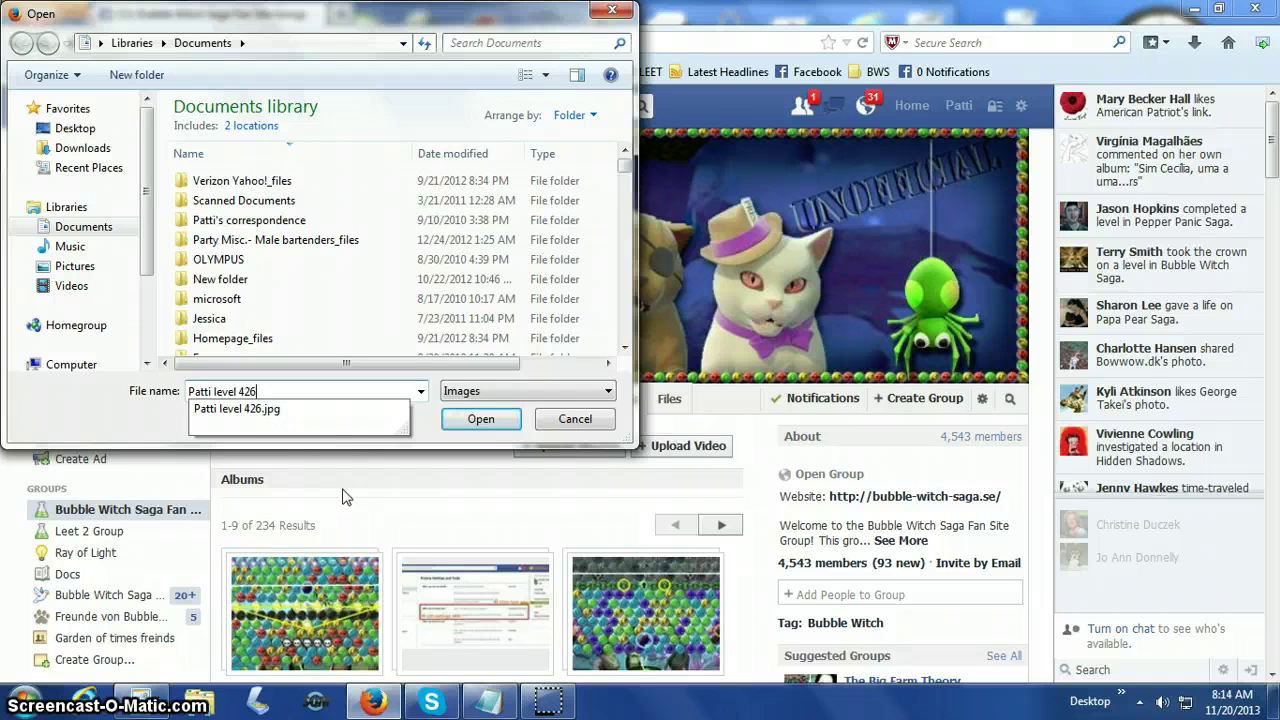
pyautogui.click(274, 413)
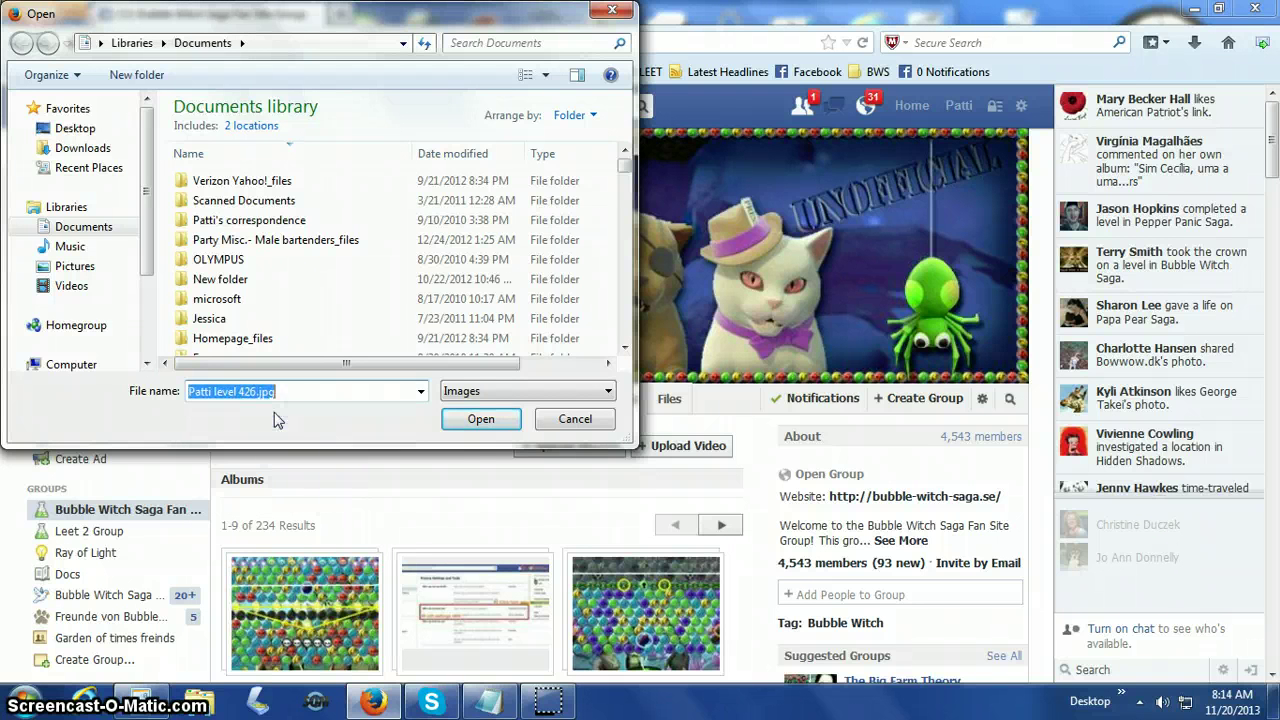
# Confirm the level 426 file and replace the date title with 'Levels 426-435 (Mystic Woods)'.
pyautogui.click(478, 419)
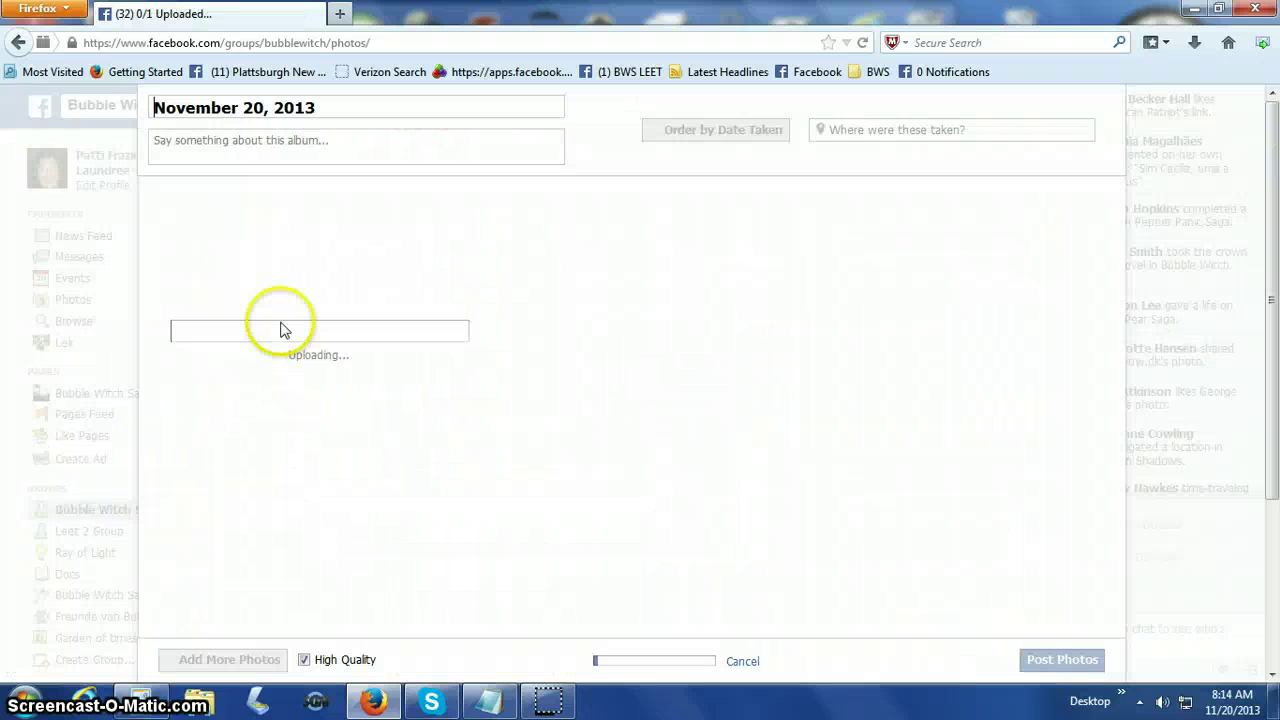
pyautogui.moveTo(327, 107); pyautogui.dragTo(145, 112)
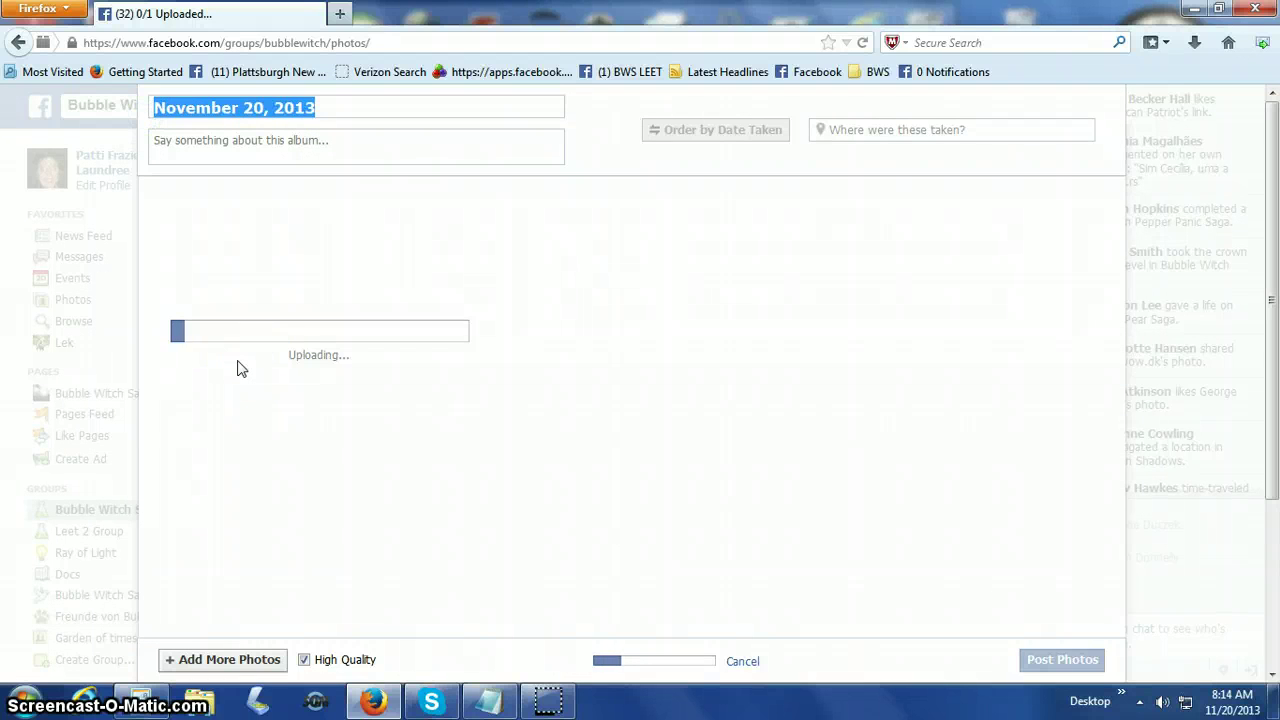
pyautogui.write('Levels')
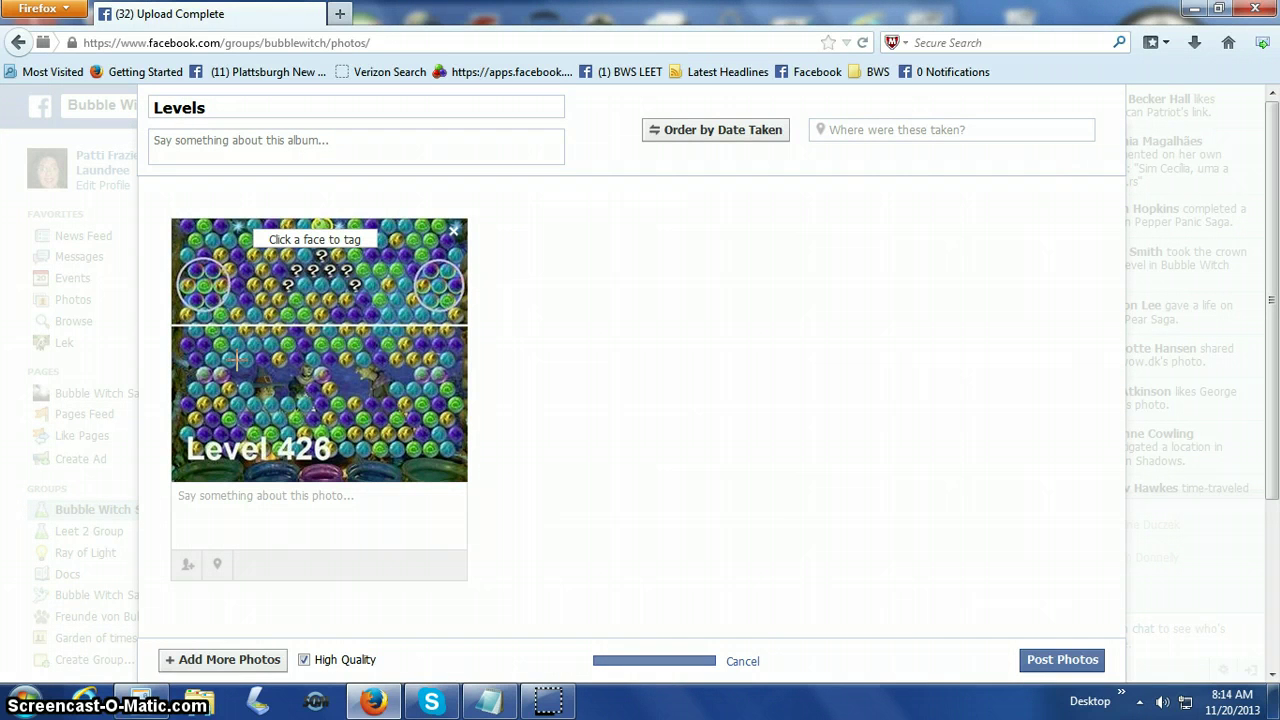
pyautogui.write(' 426-435 (')
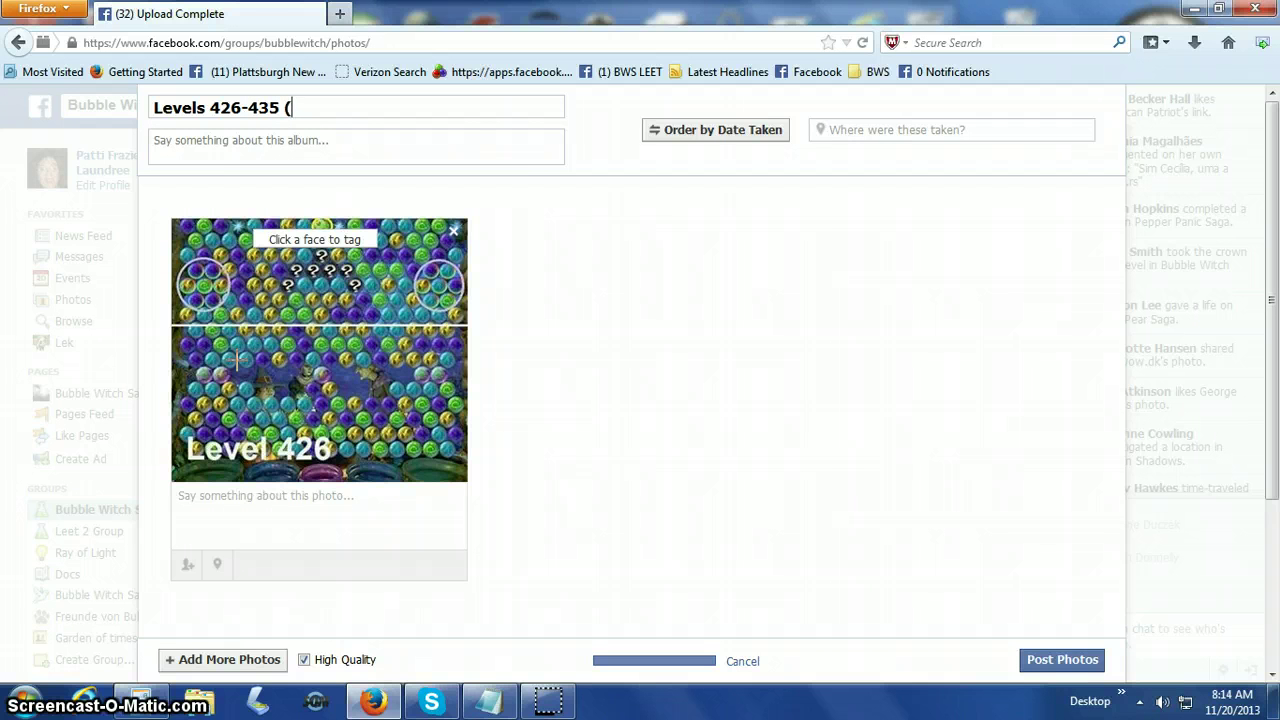
pyautogui.write('Mystic Wood')
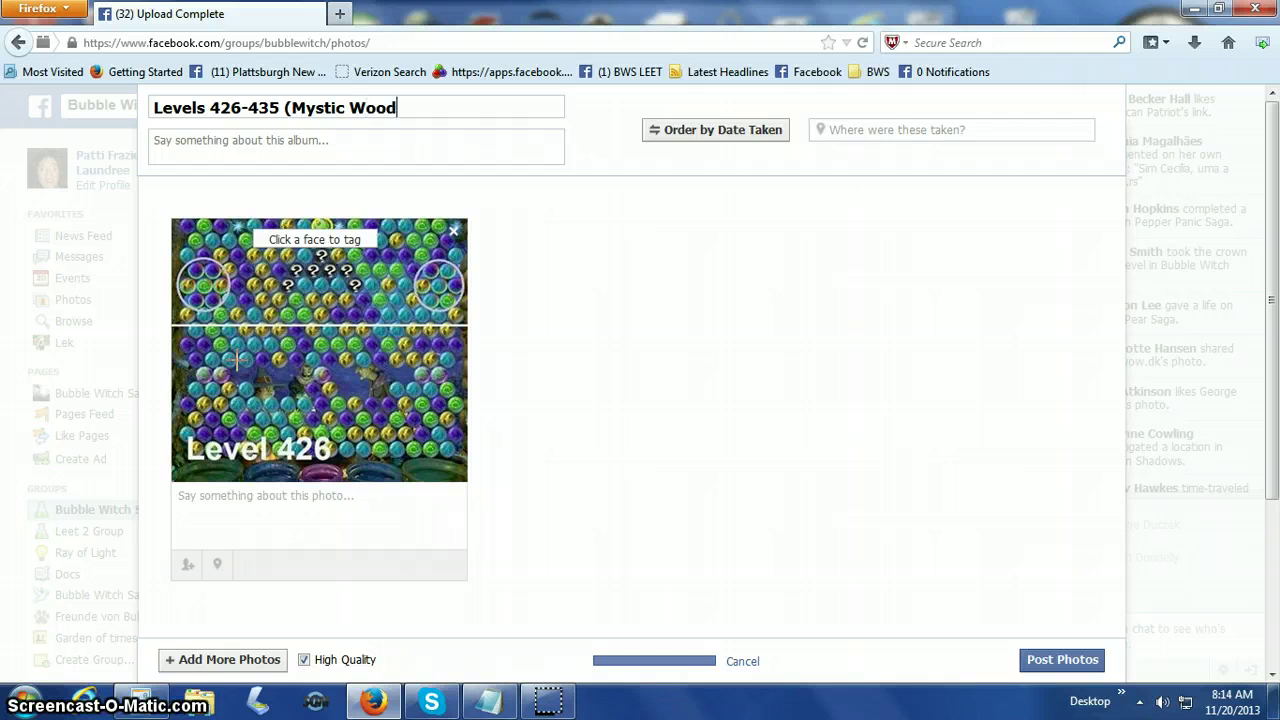
pyautogui.write('s)')
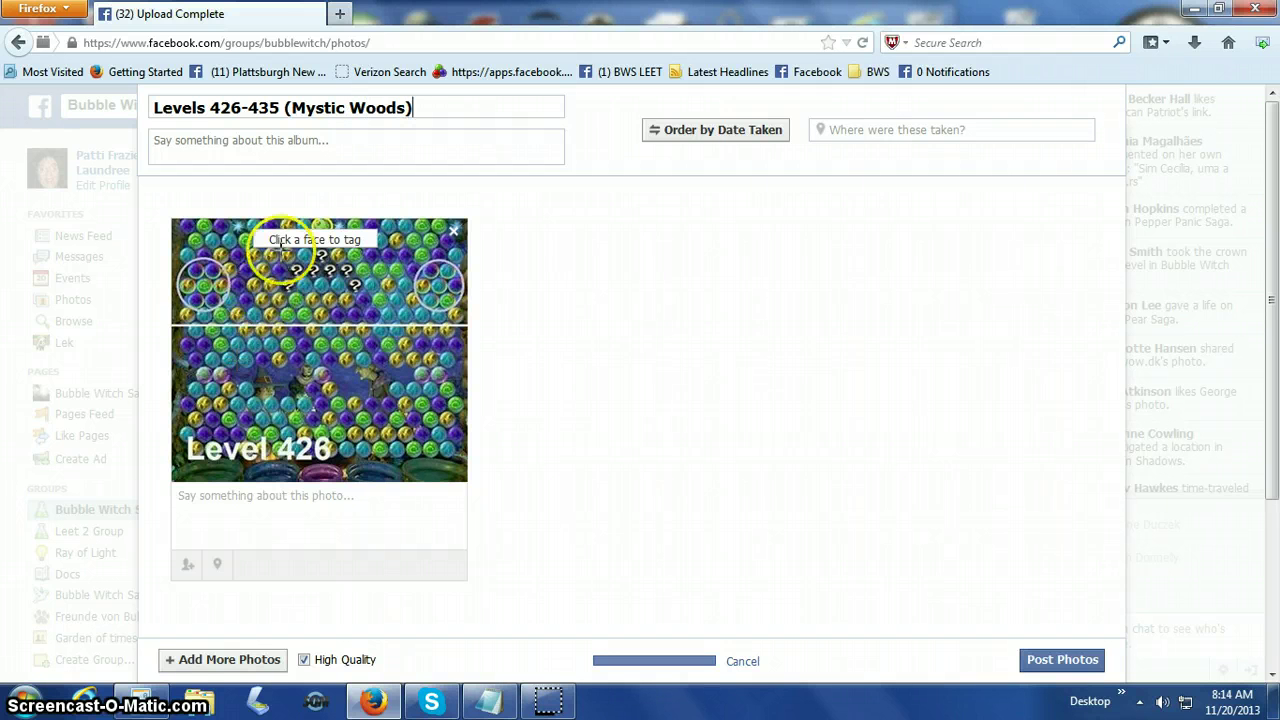
pyautogui.click(190, 492)
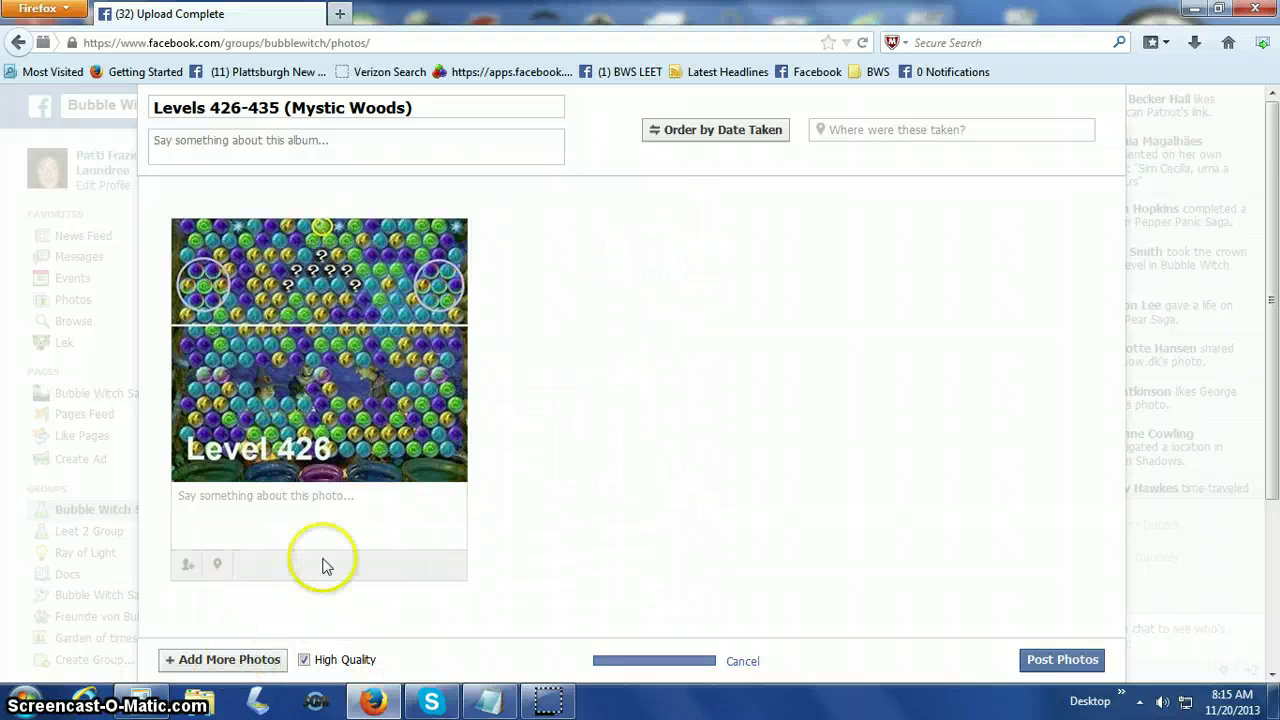
# Add the level 427 screenshot to the album, fixing typos in the file name.
pyautogui.click(211, 662)
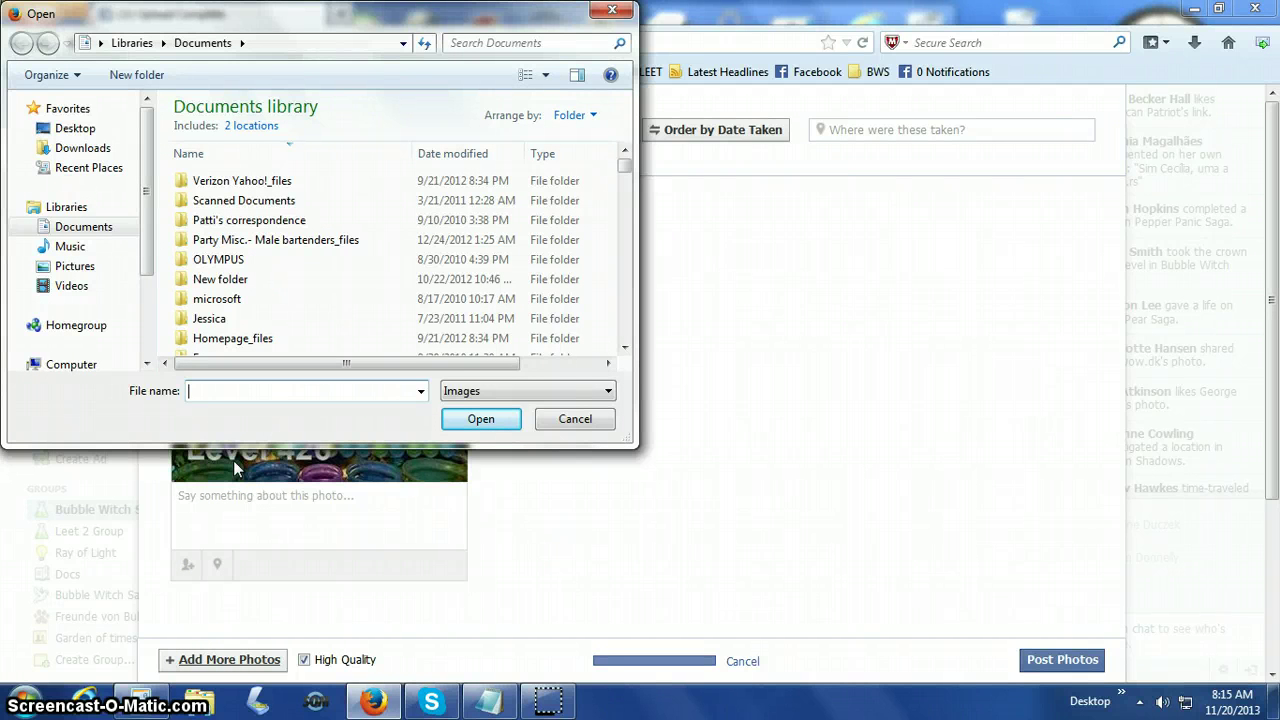
pyautogui.write('Chris')
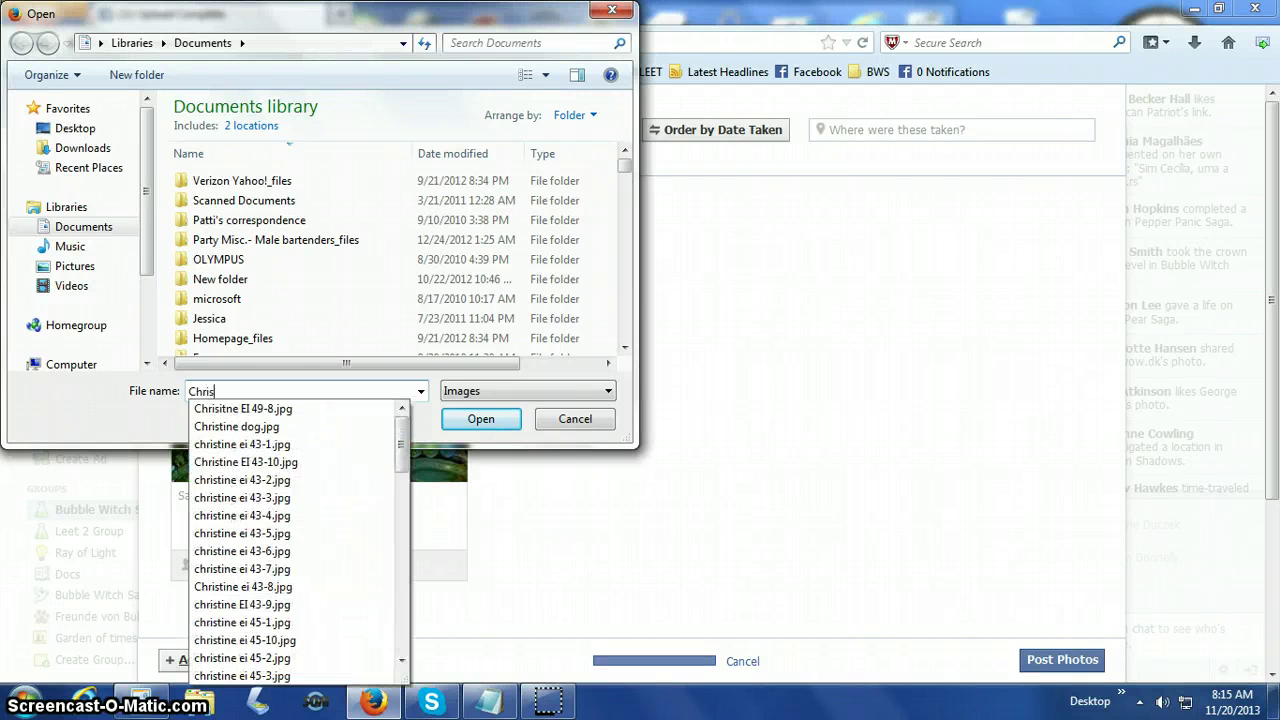
pyautogui.write('nen')
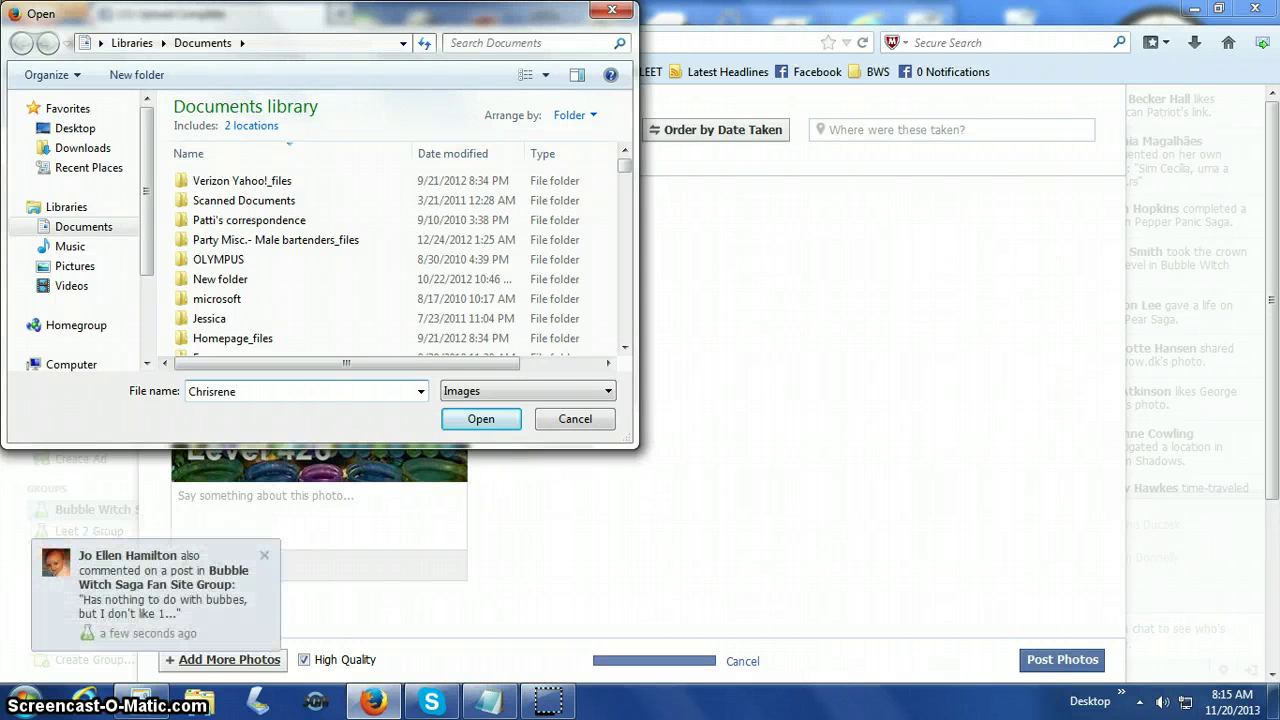
pyautogui.press('BackSpace')
pyautogui.press('BackSpace')
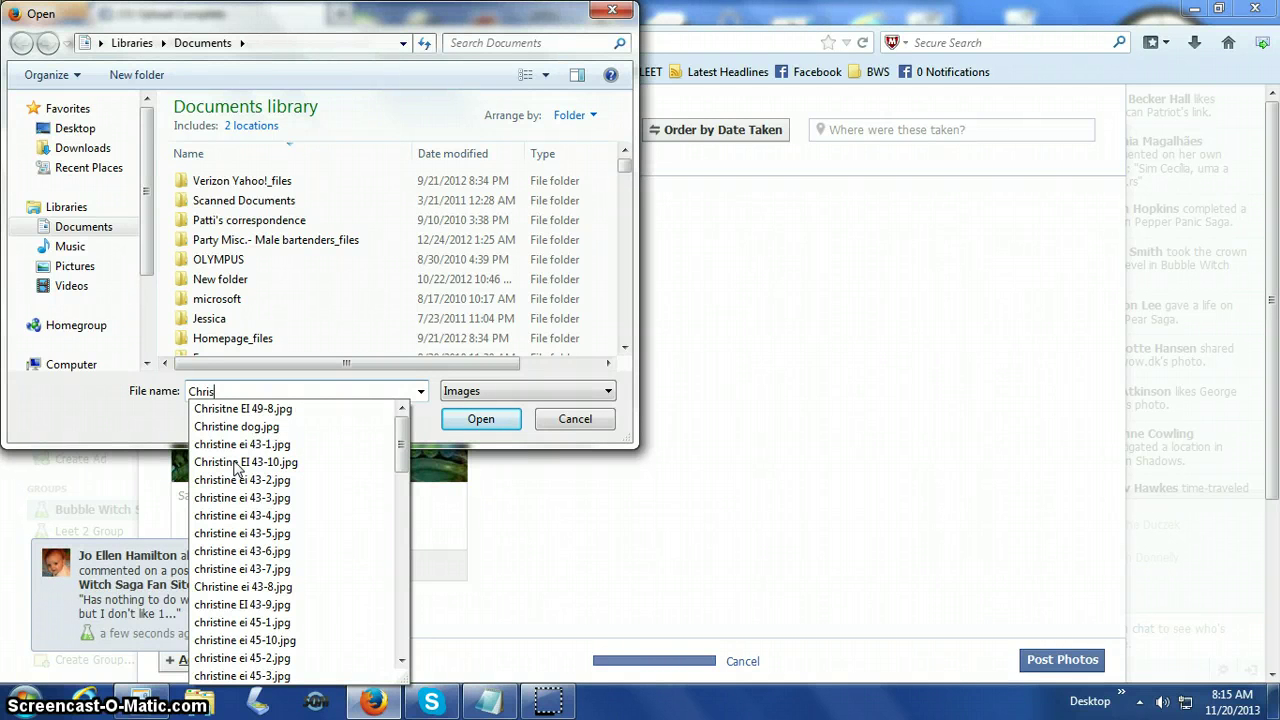
pyautogui.write('new')
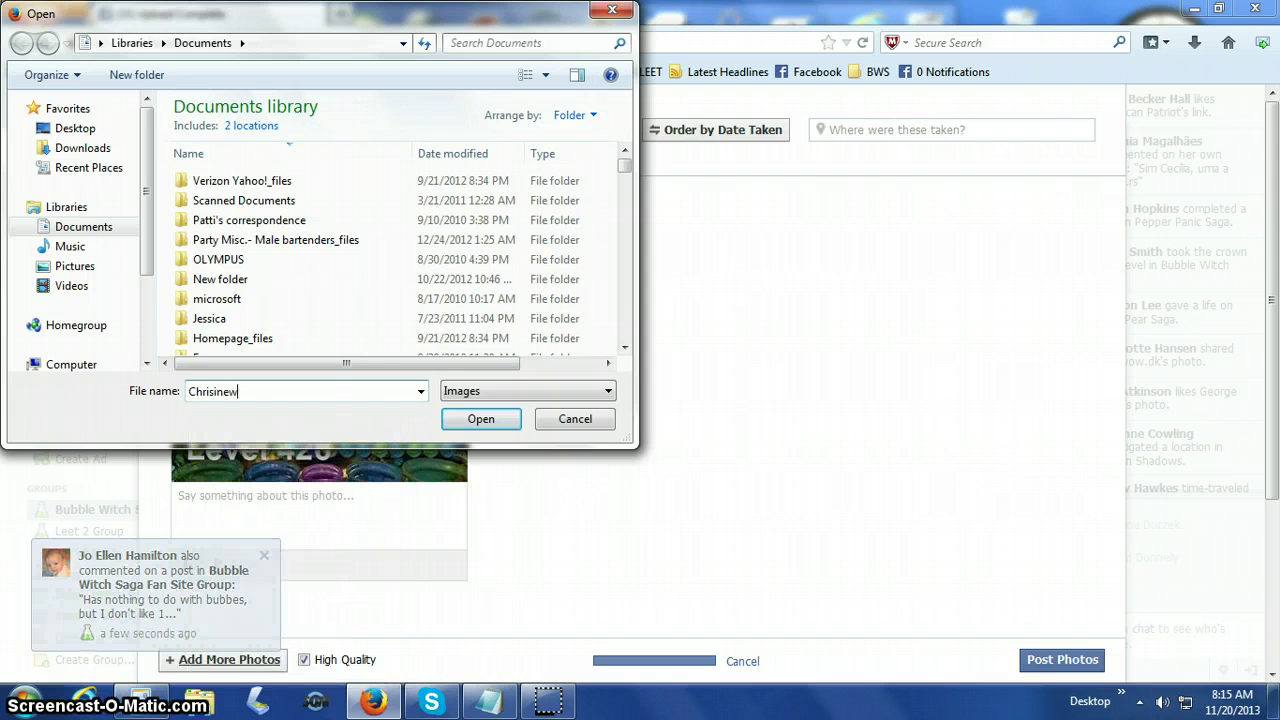
pyautogui.press('BackSpace')
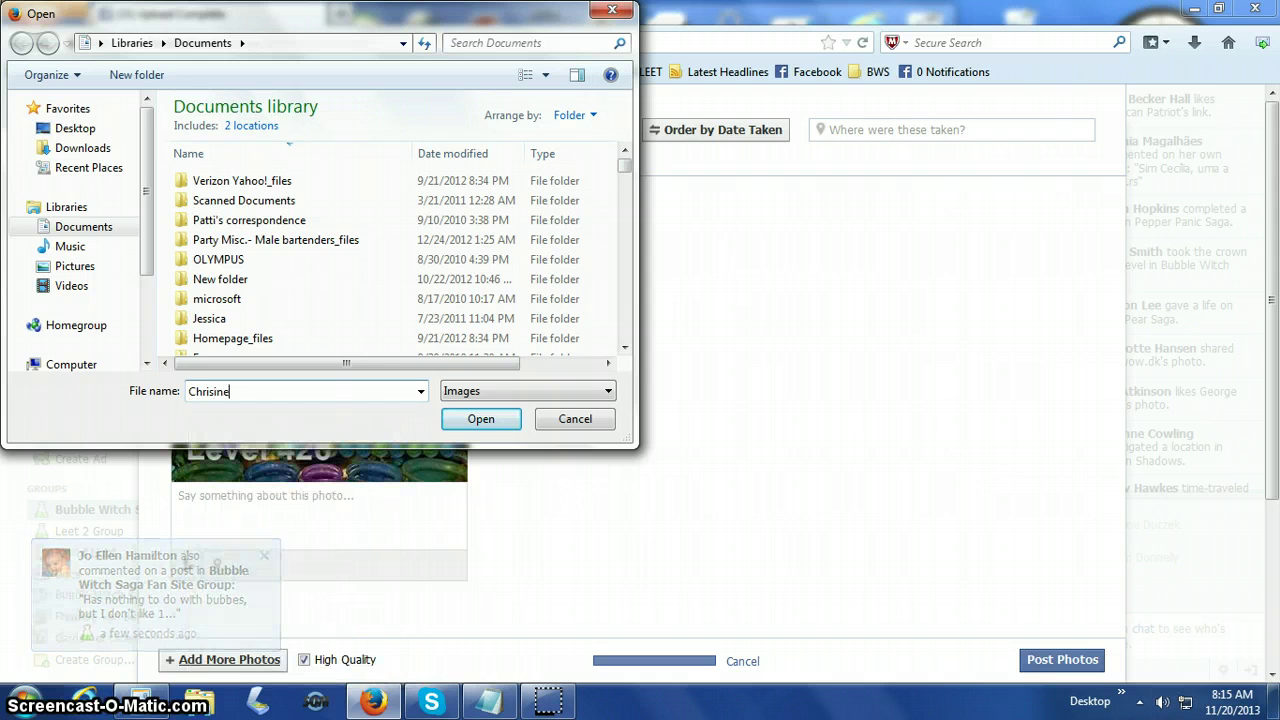
pyautogui.write('ne')
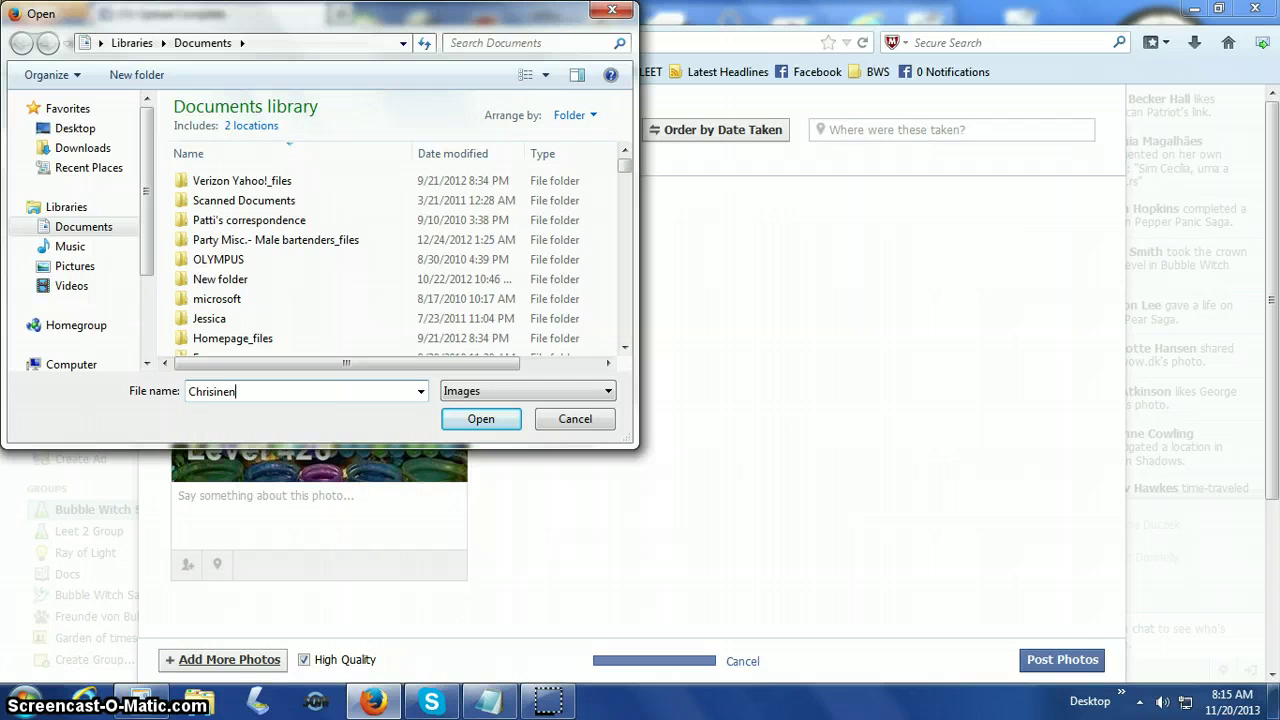
pyautogui.press('BackSpace')
pyautogui.press('BackSpace')
pyautogui.press('BackSpace')
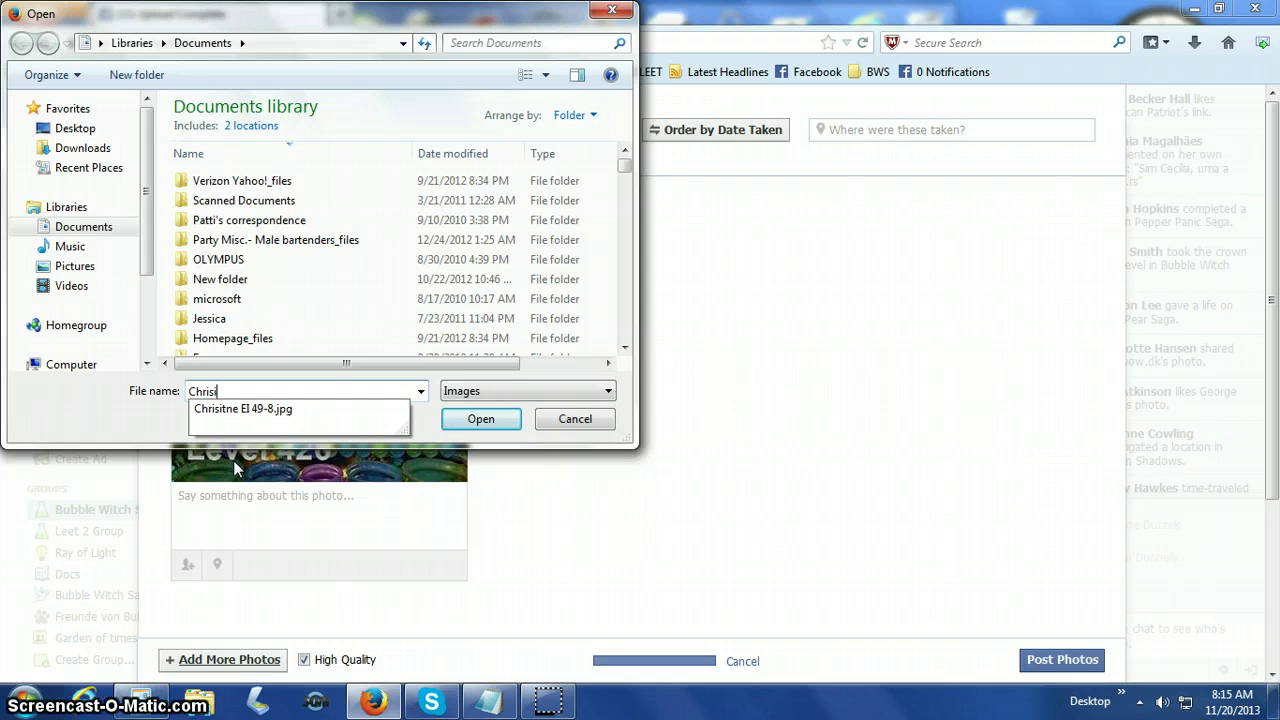
pyautogui.press('BackSpace')
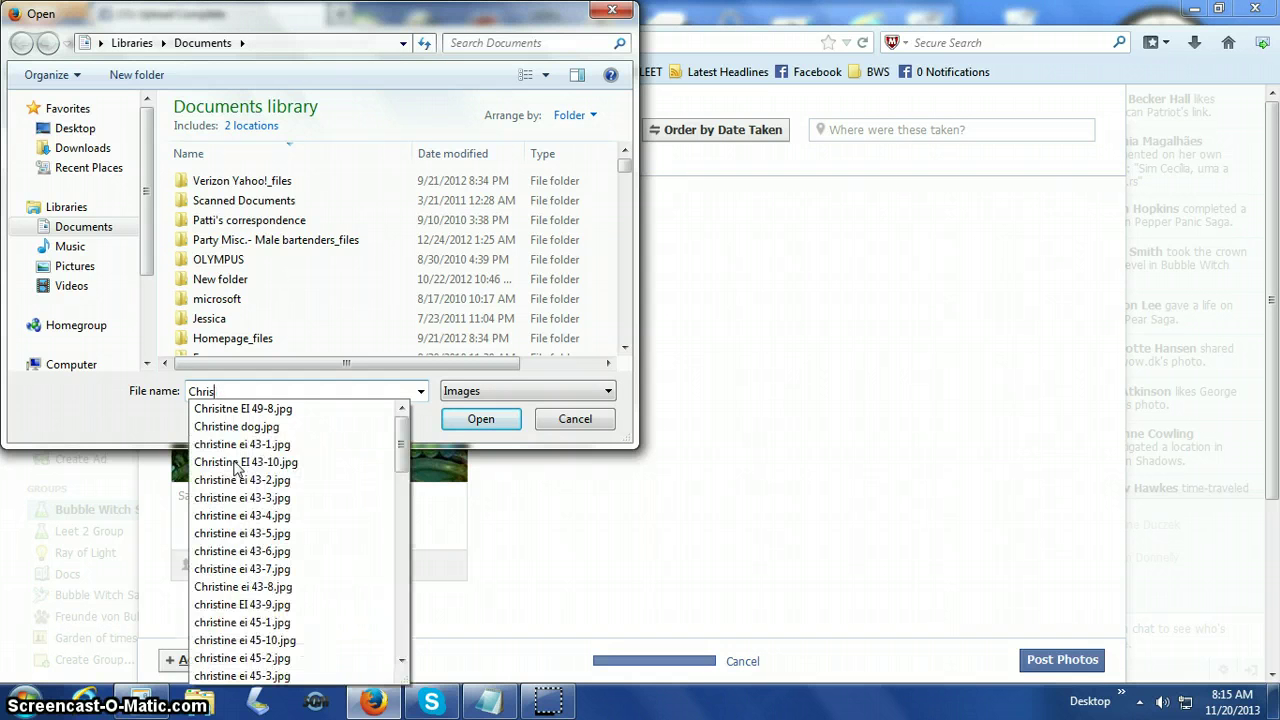
pyautogui.write('ti')
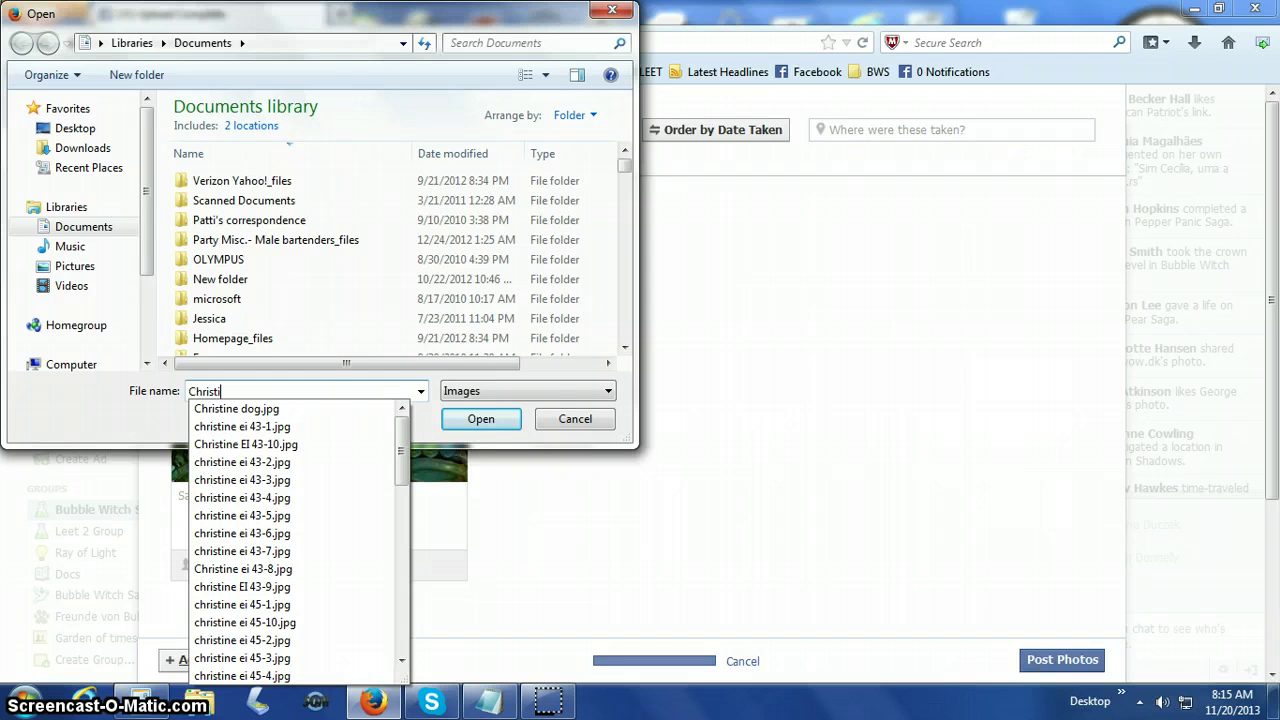
pyautogui.write('ne level')
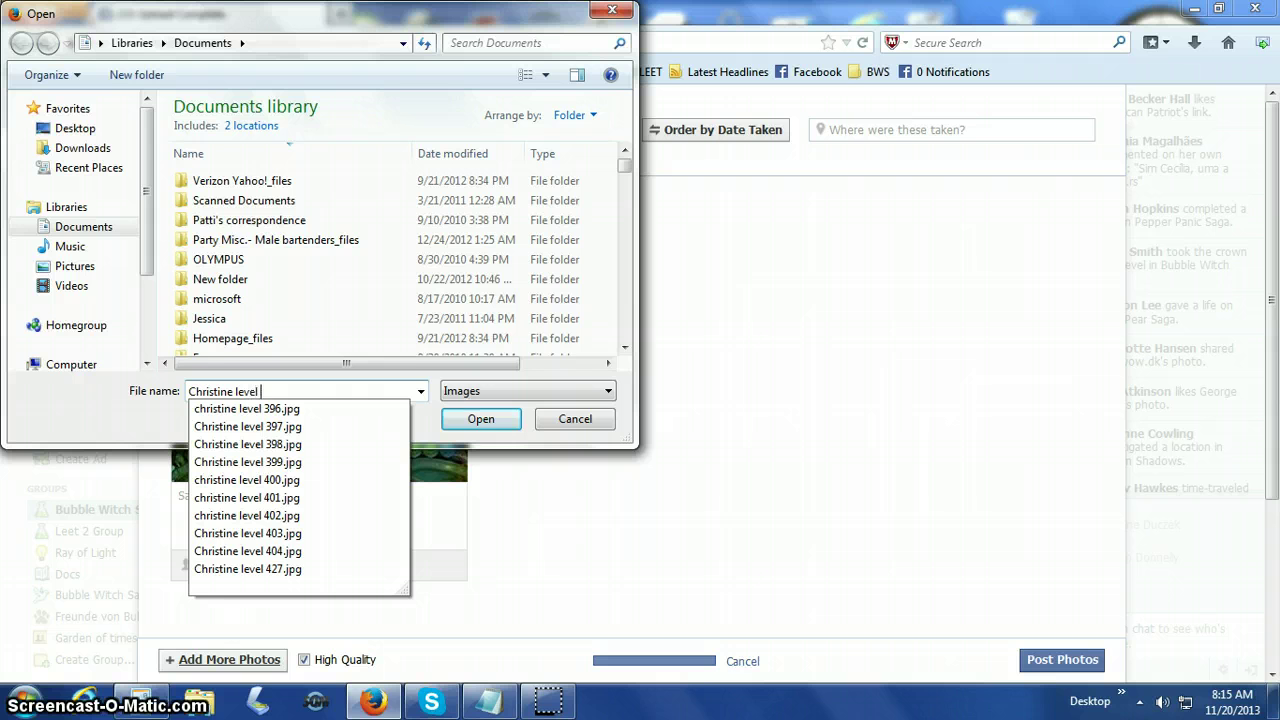
pyautogui.write(' 427')
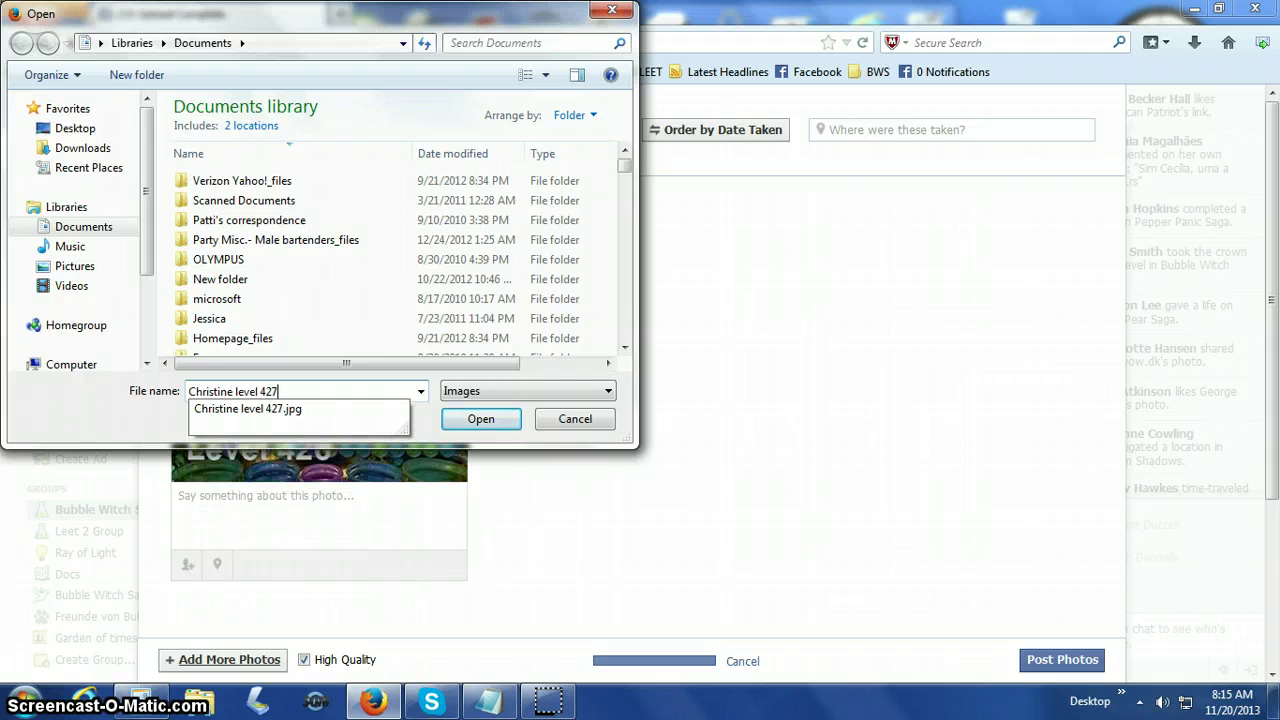
pyautogui.click(245, 410)
pyautogui.click(500, 420)
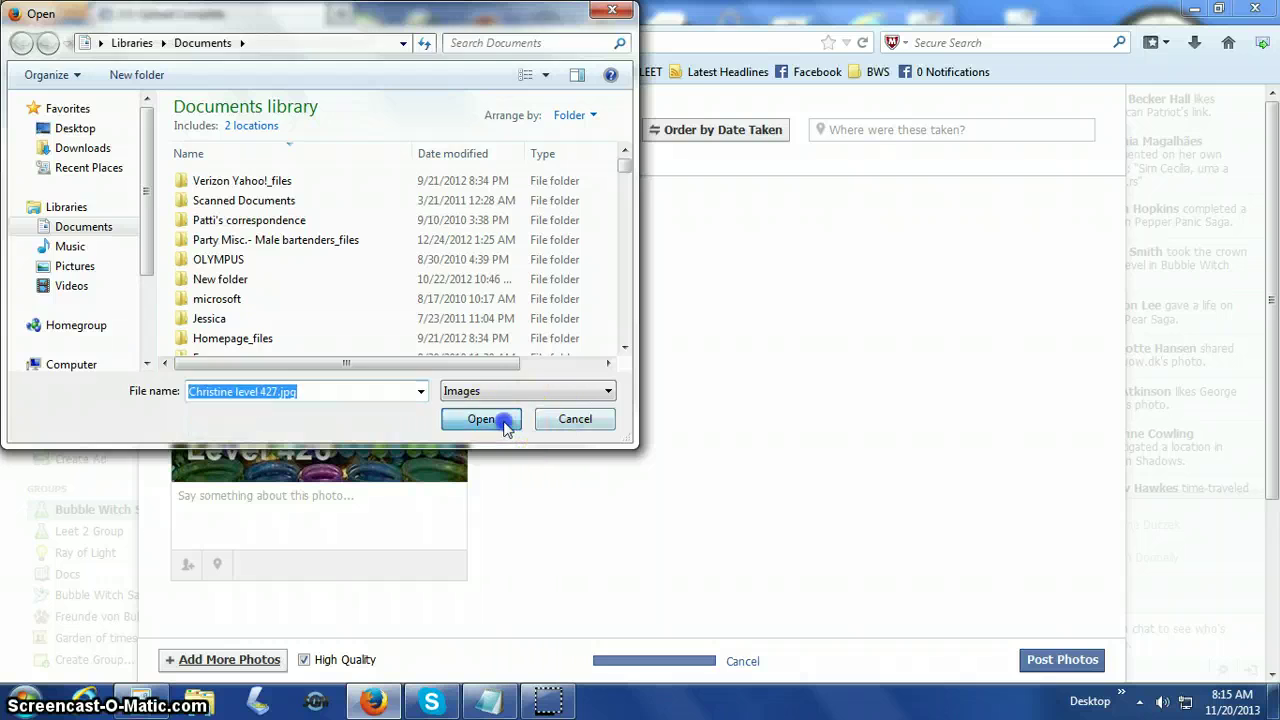
# Choose the level 429 screenshot and upload it to the album.
pyautogui.click(235, 659)
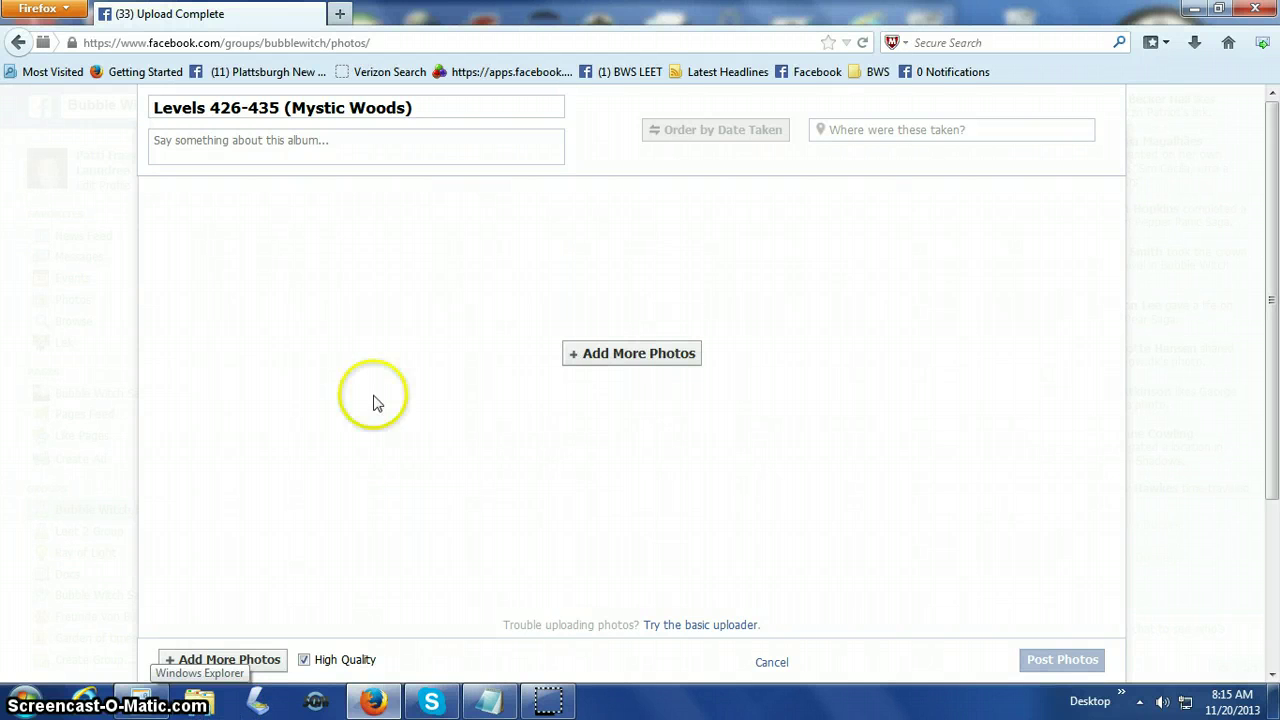
pyautogui.click(589, 352)
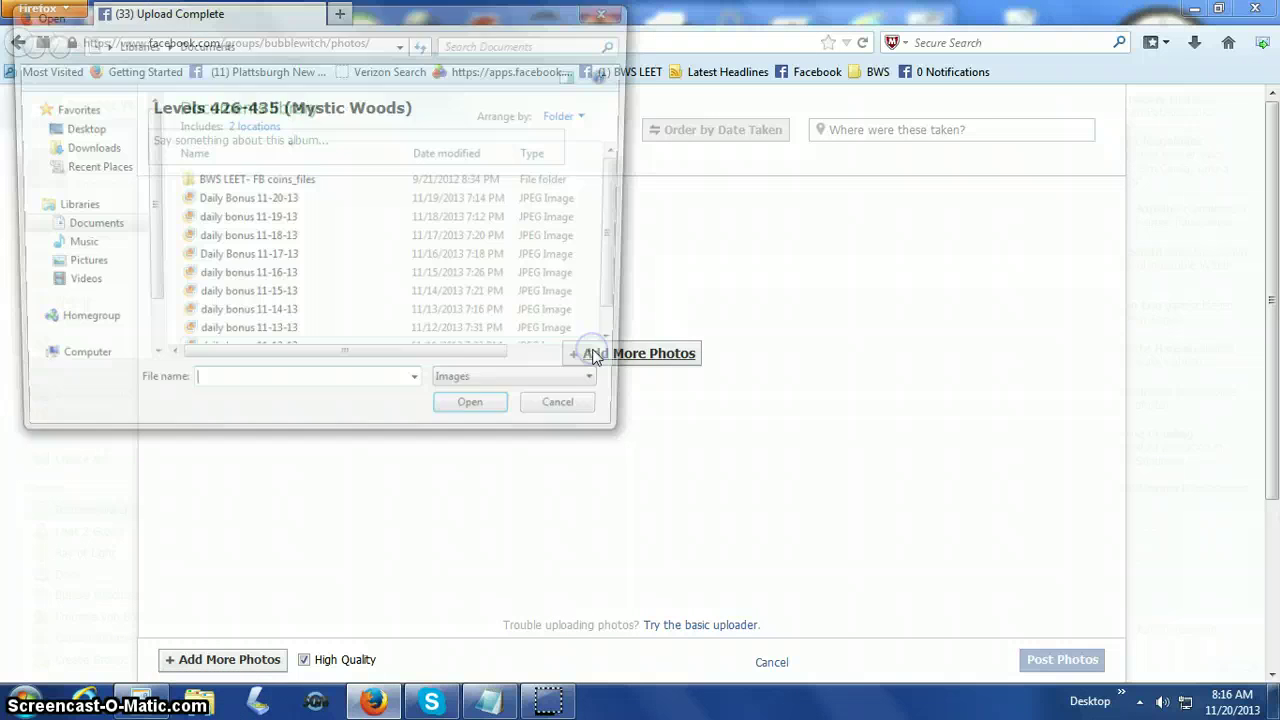
pyautogui.click(291, 522)
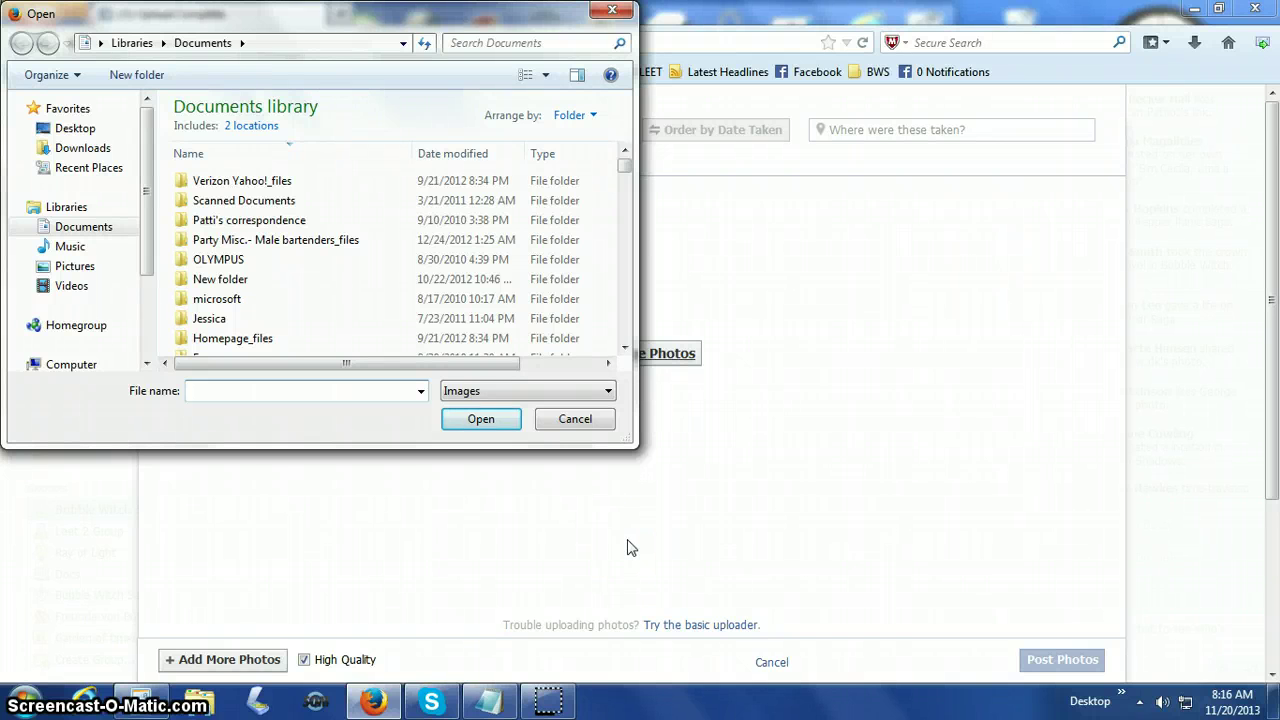
pyautogui.write('Jo')
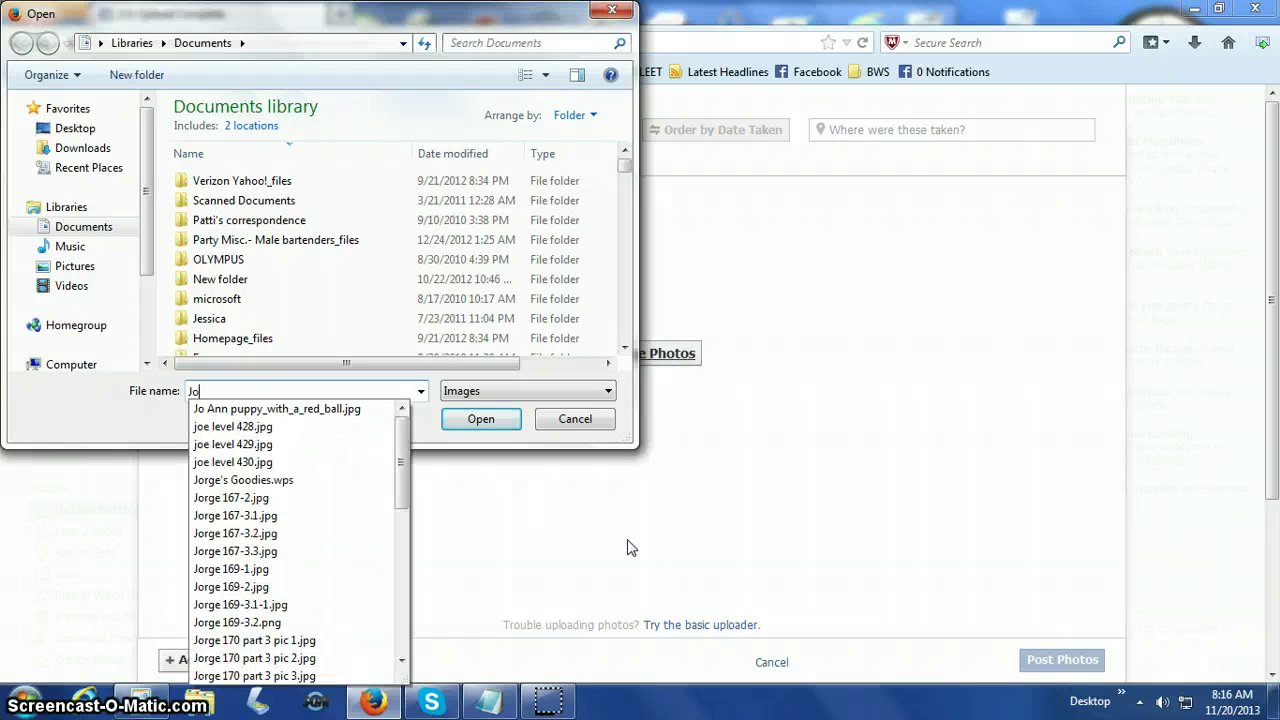
pyautogui.write('e')
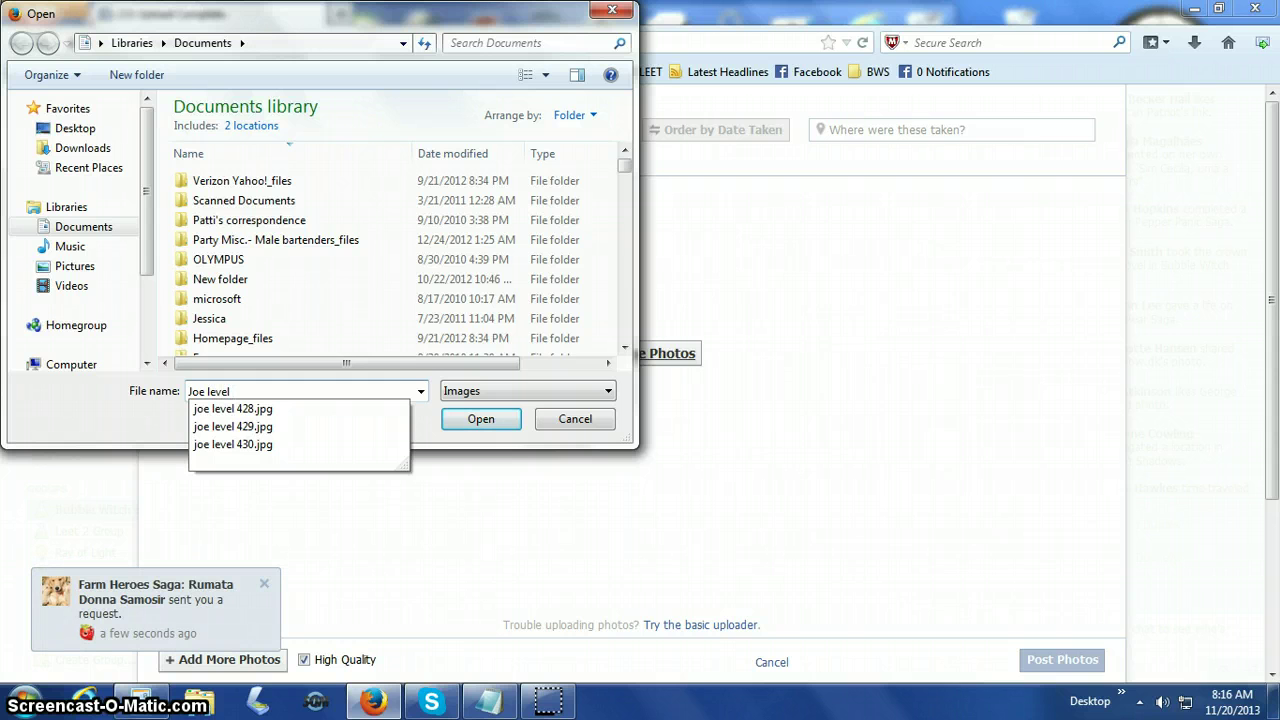
pyautogui.write(' level 429')
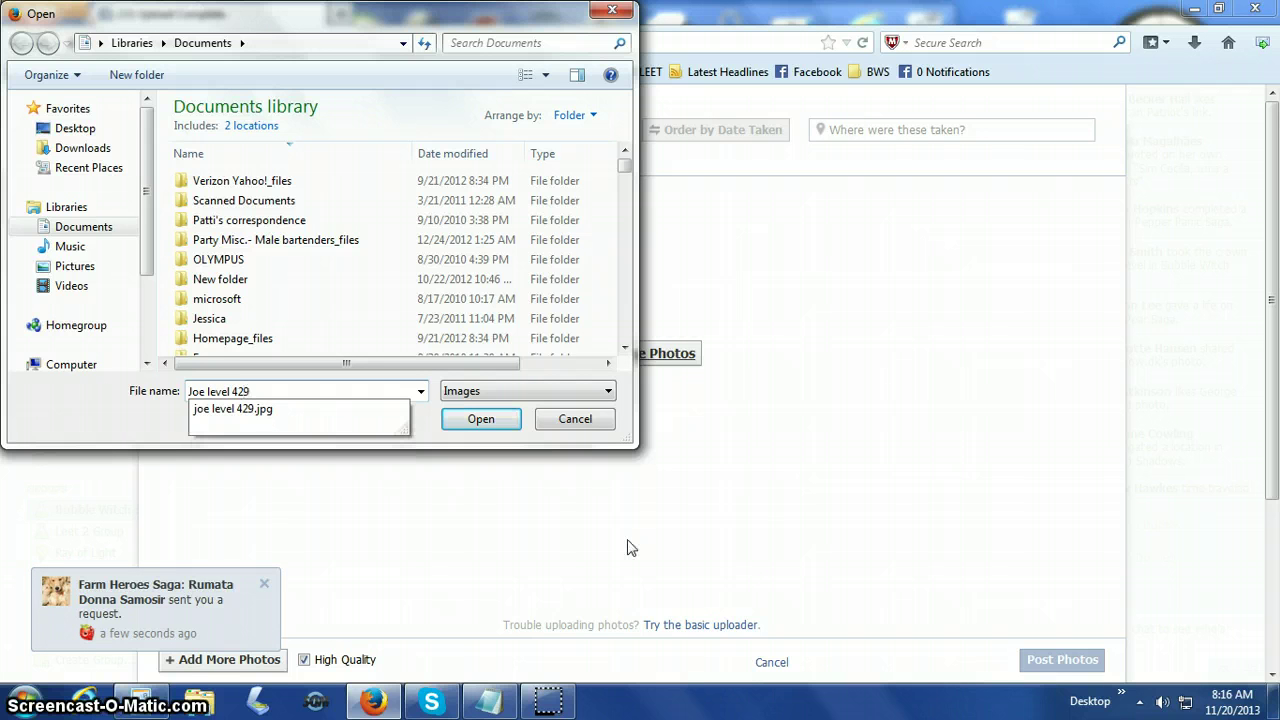
pyautogui.click(264, 410)
pyautogui.click(500, 420)
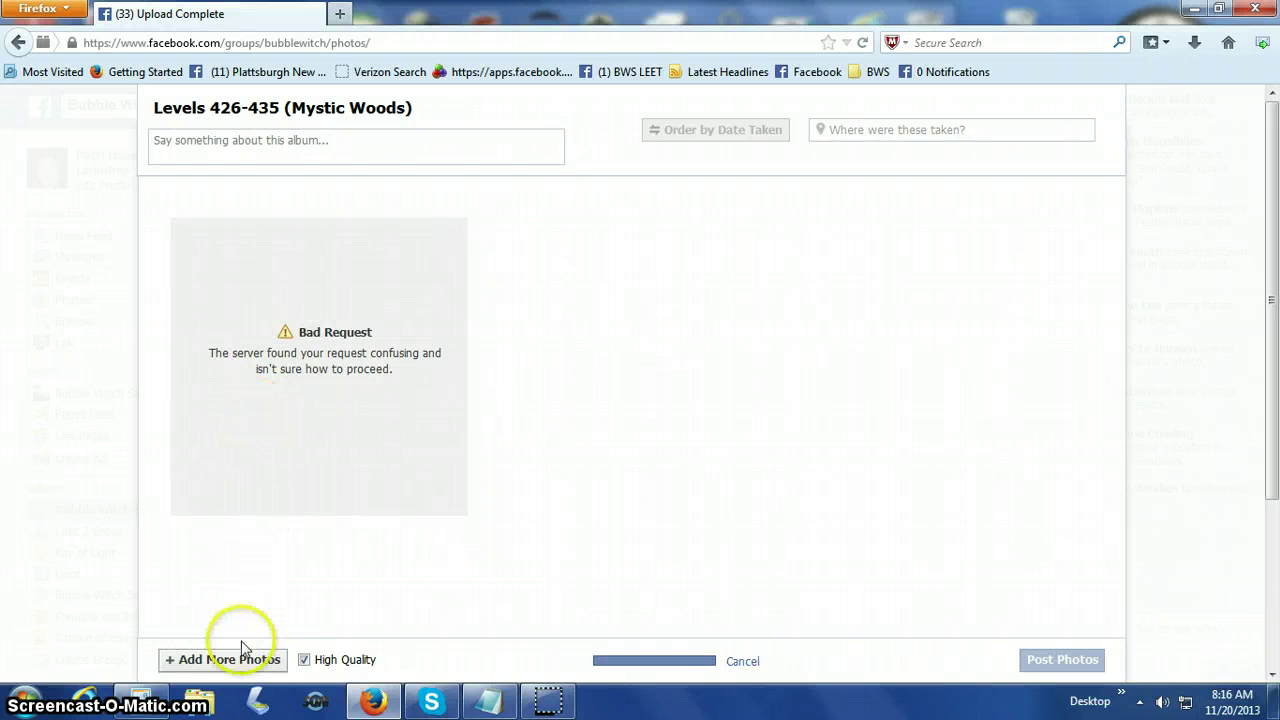
# Add the level 430 screenshot to the album; its upload also fails with Bad Request.
pyautogui.click(195, 705)
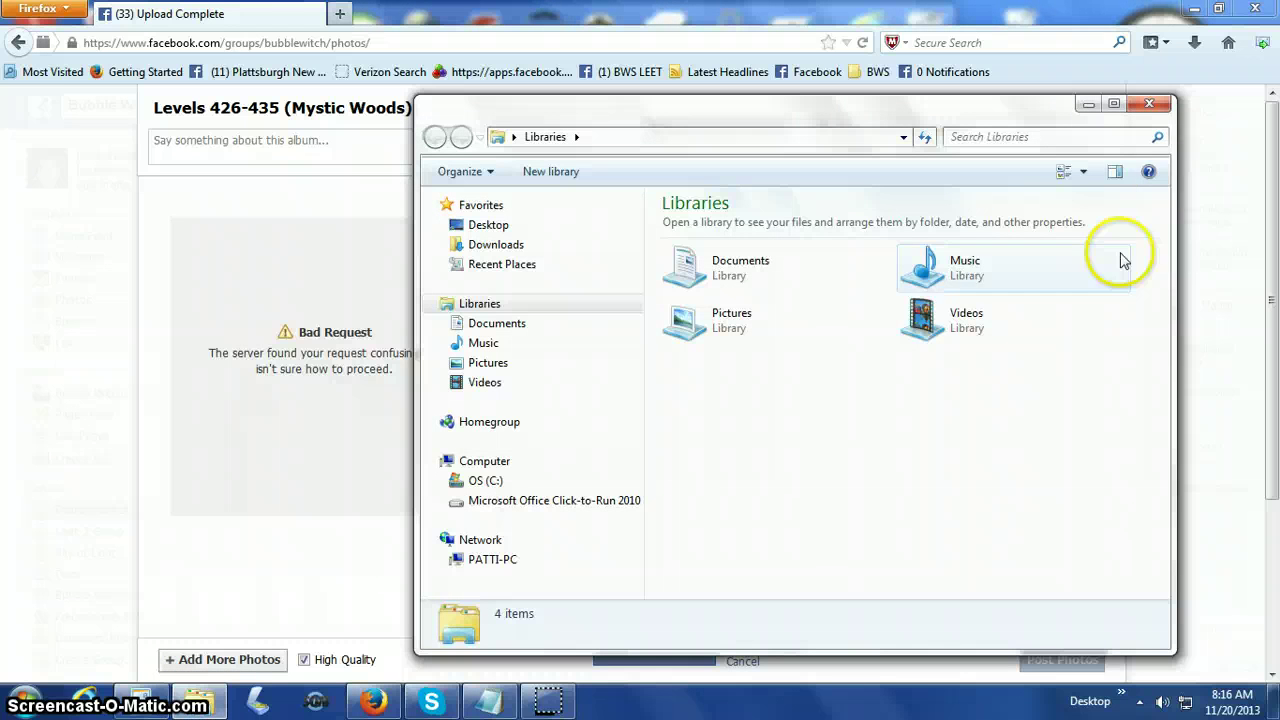
pyautogui.click(1150, 105)
pyautogui.click(267, 660)
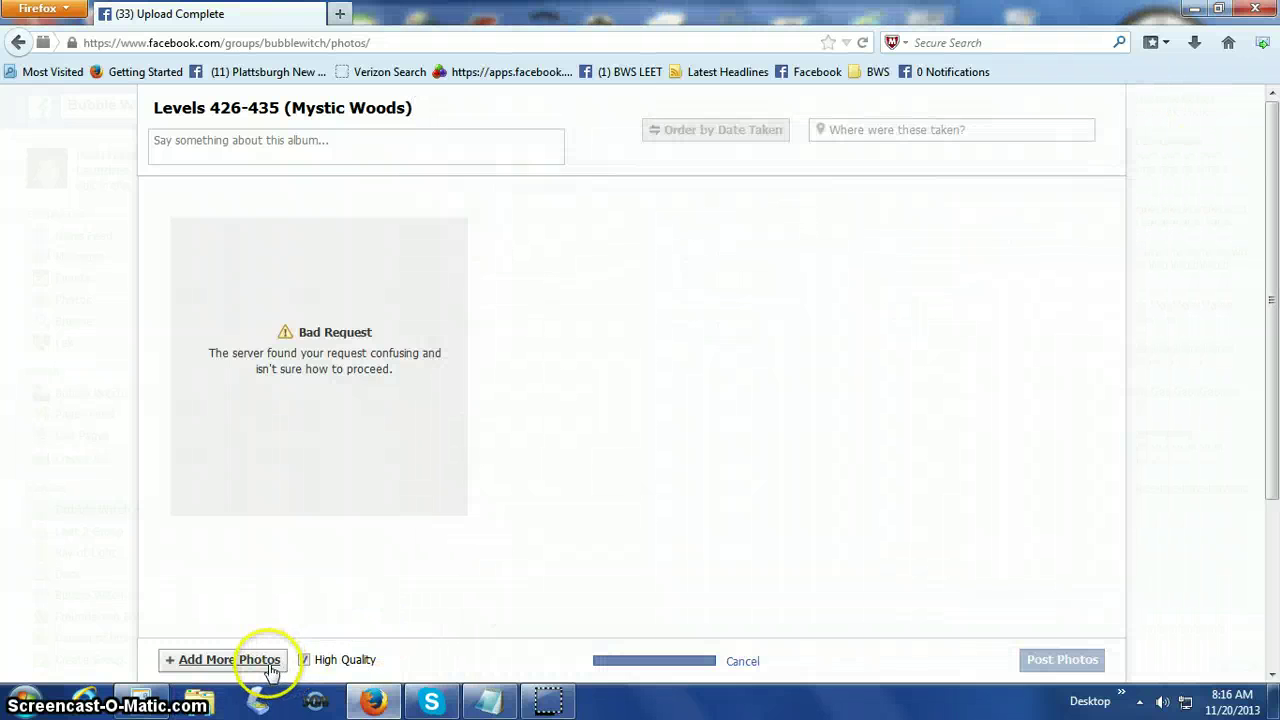
pyautogui.click(277, 636)
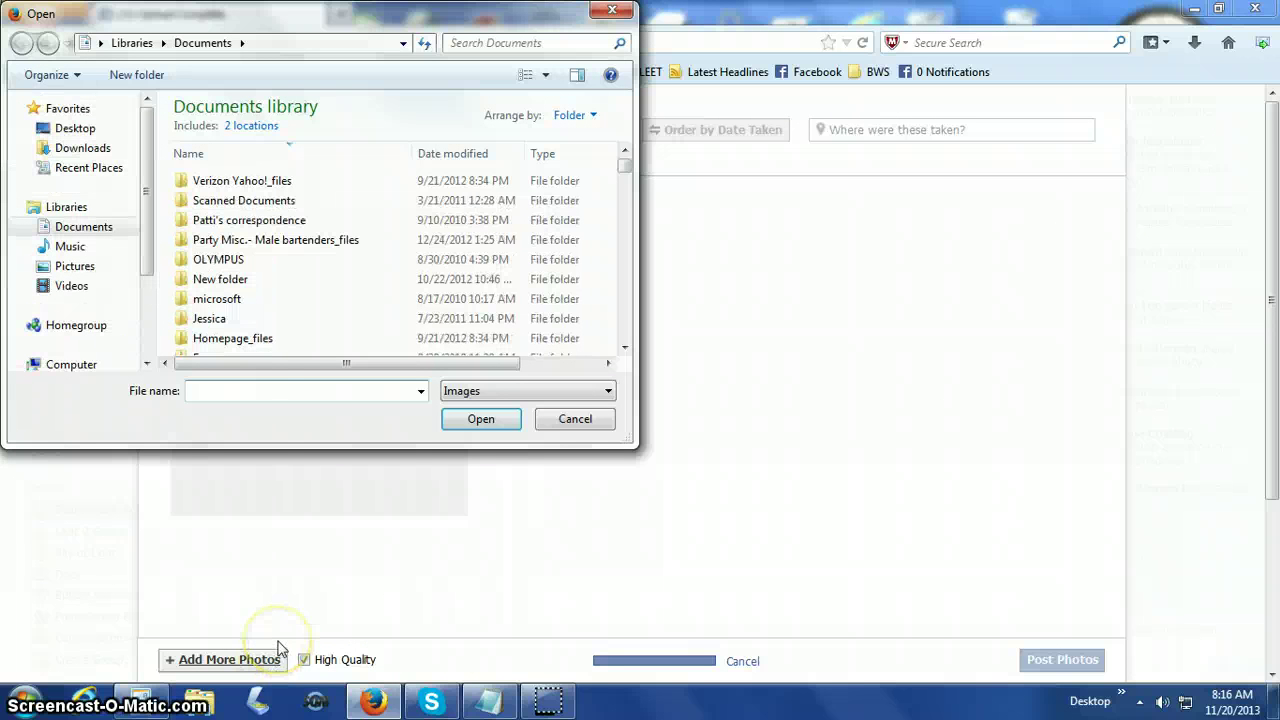
pyautogui.write('Chri')
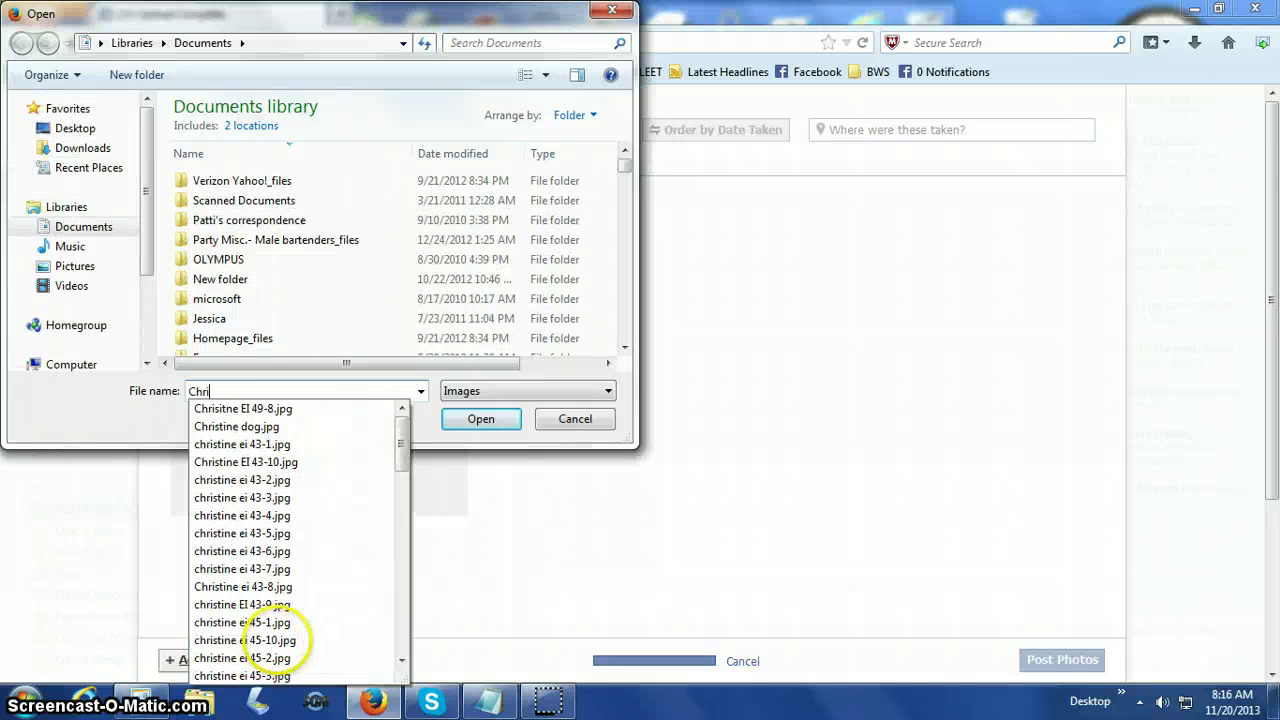
pyautogui.write('stine ')
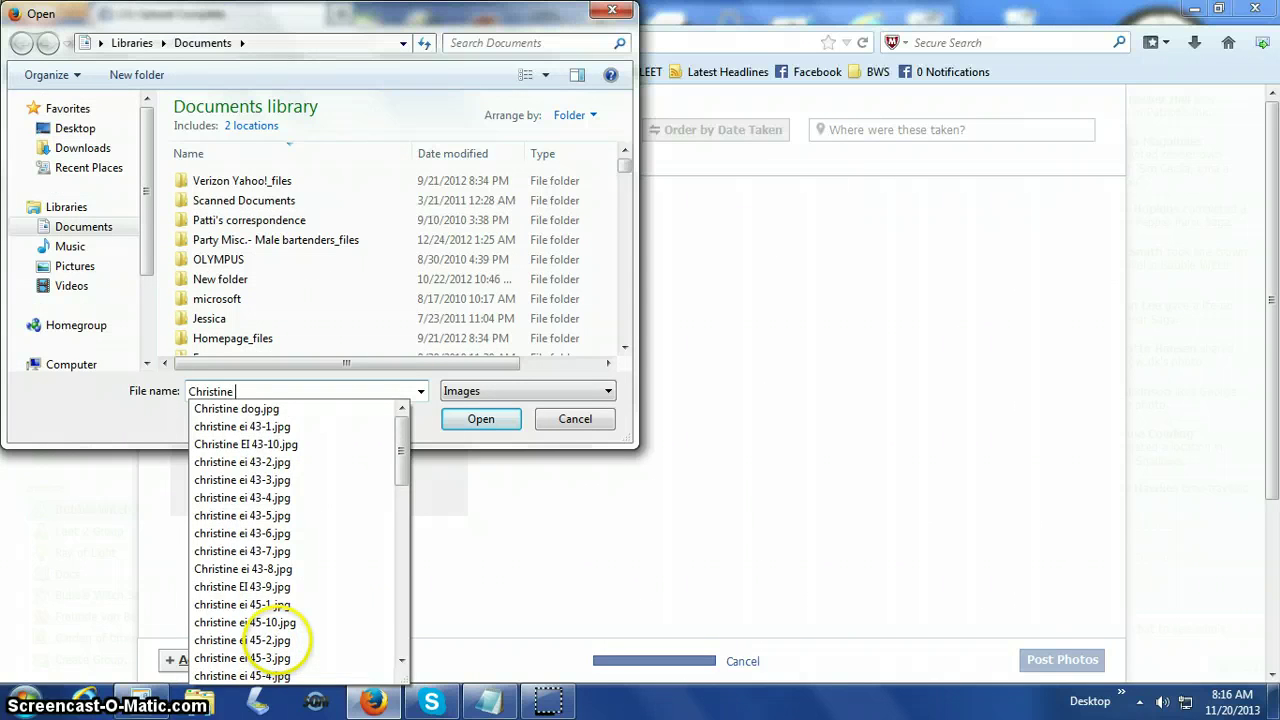
pyautogui.write('leve')
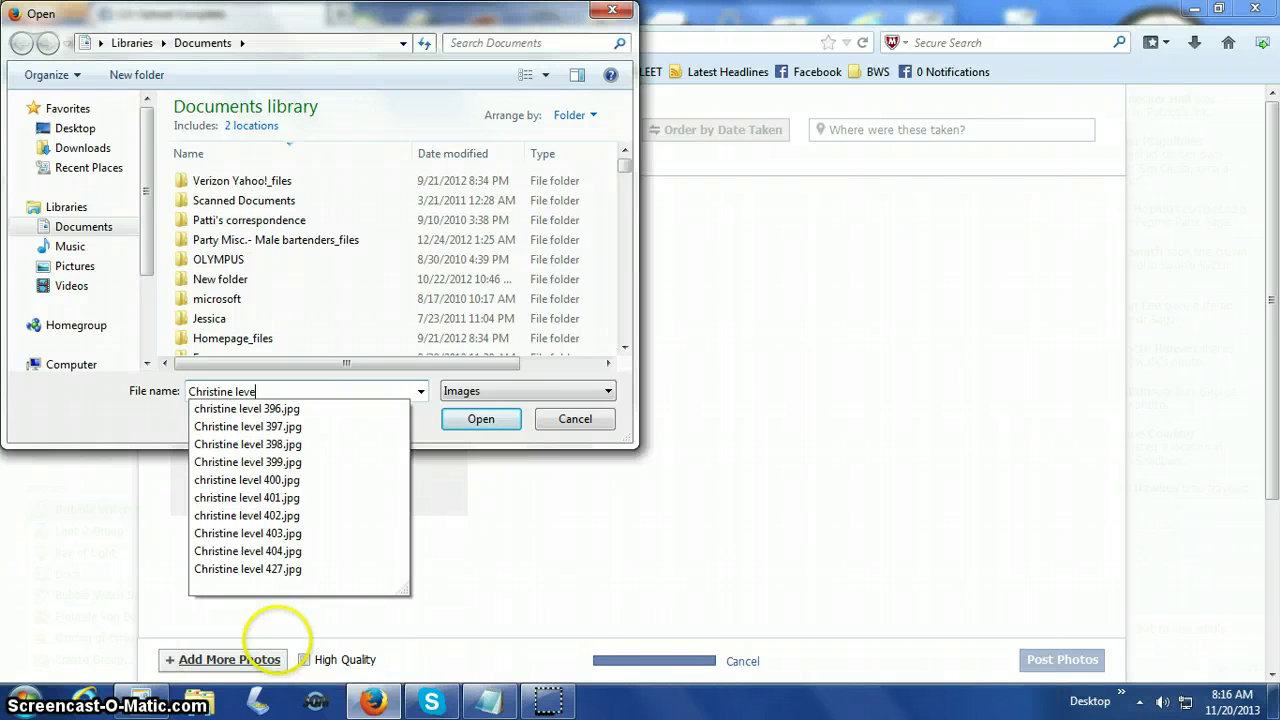
pyautogui.write('l')
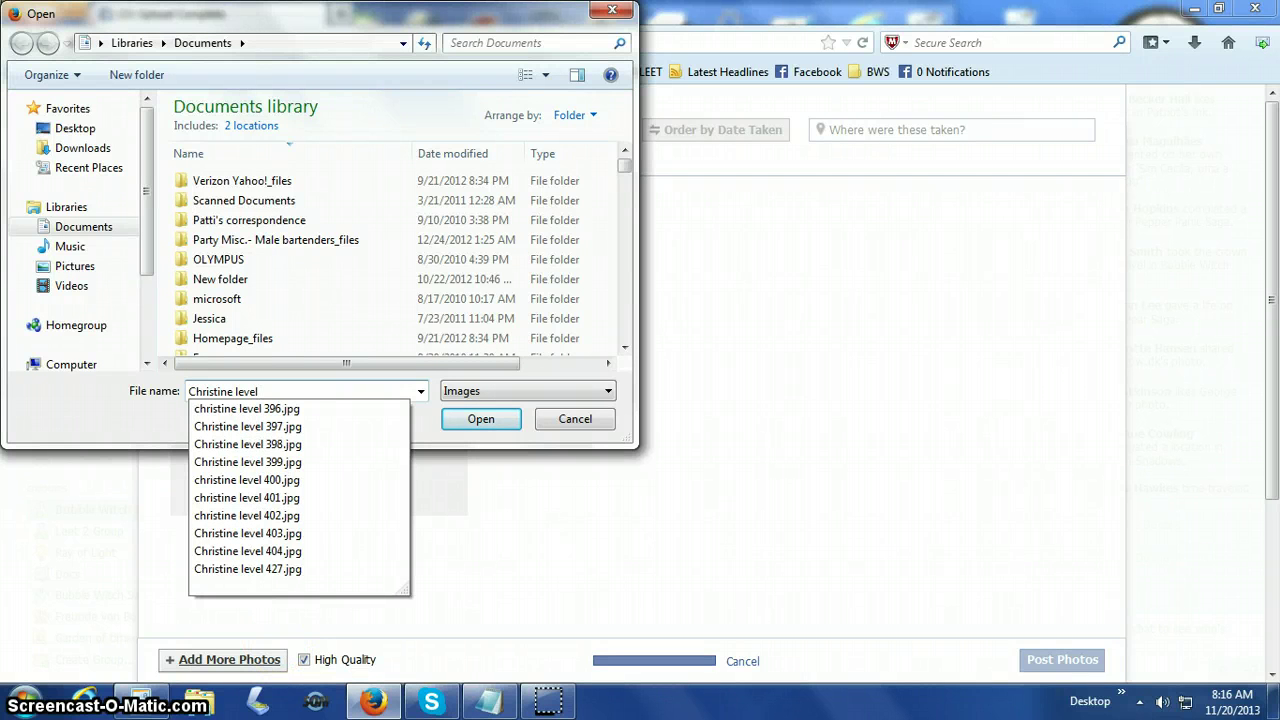
pyautogui.write(' 4')
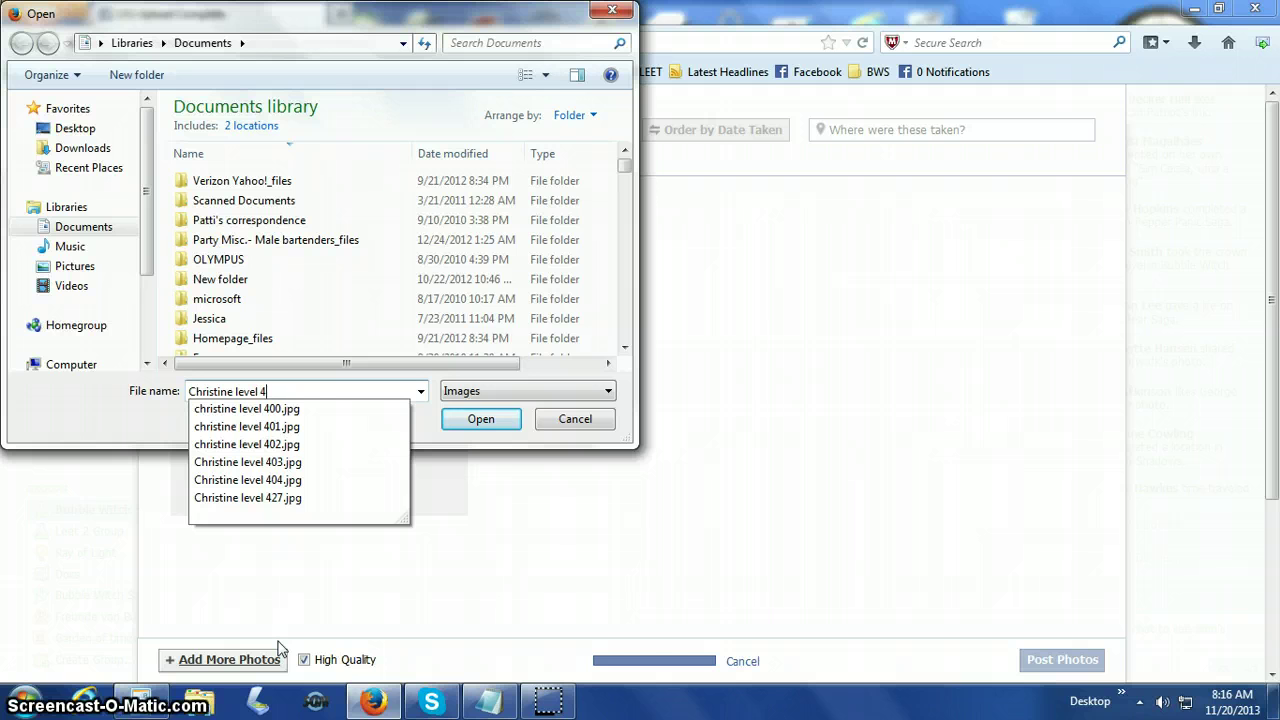
pyautogui.press('BackSpace')
pyautogui.press('BackSpace')
pyautogui.press('BackSpace')
pyautogui.press('BackSpace')
pyautogui.press('BackSpace')
pyautogui.press('BackSpace')
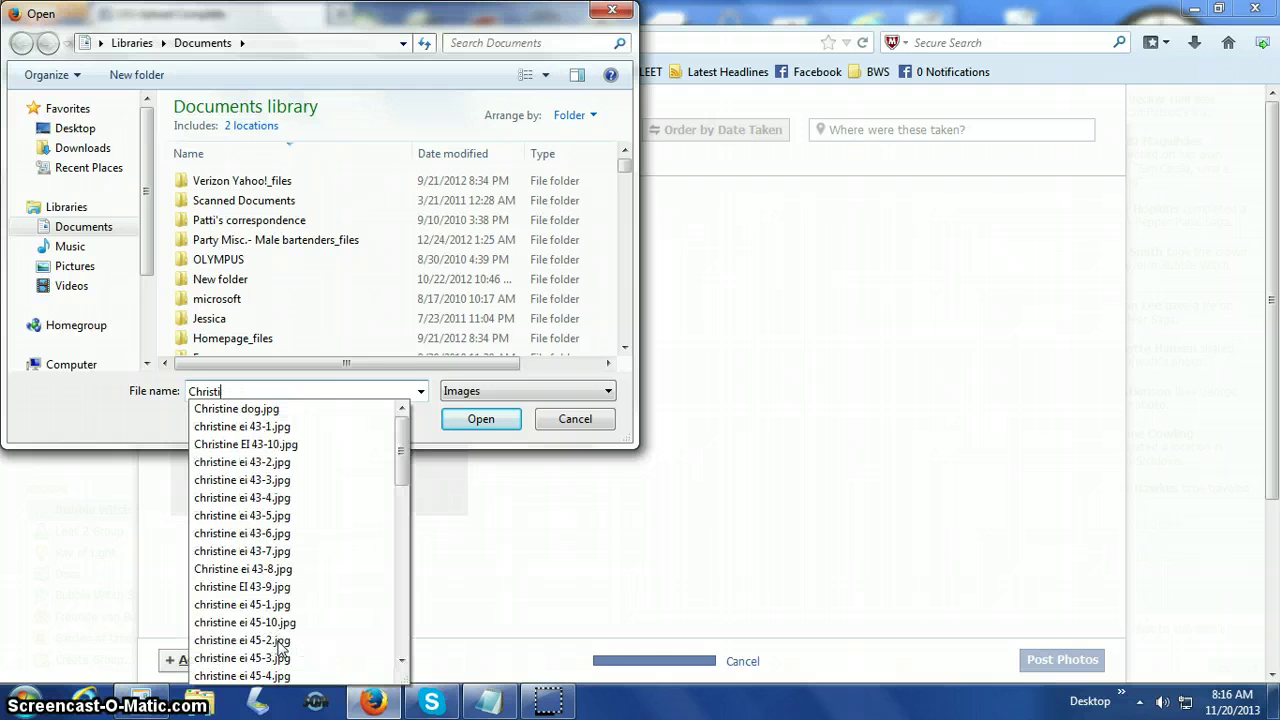
pyautogui.press('BackSpace')
pyautogui.press('BackSpace')
pyautogui.press('BackSpace')
pyautogui.press('BackSpace')
pyautogui.press('BackSpace')
pyautogui.press('BackSpace')
pyautogui.press('BackSpace')
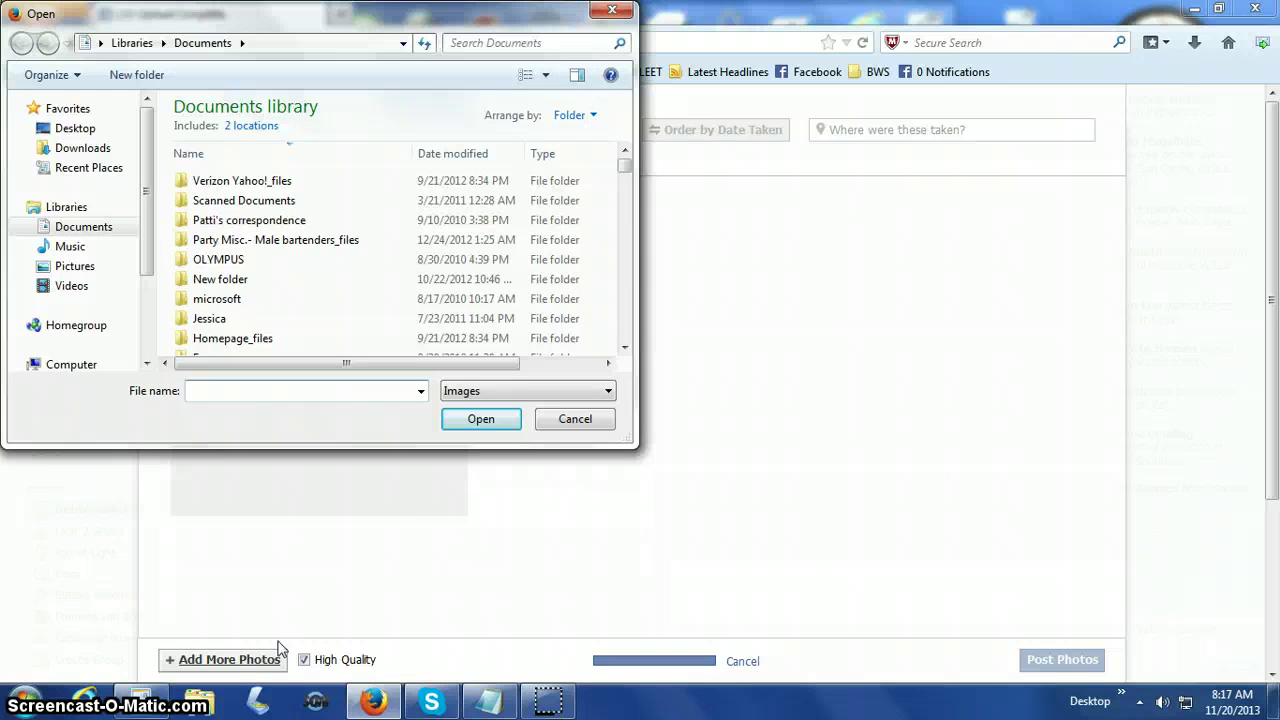
pyautogui.write('joe')
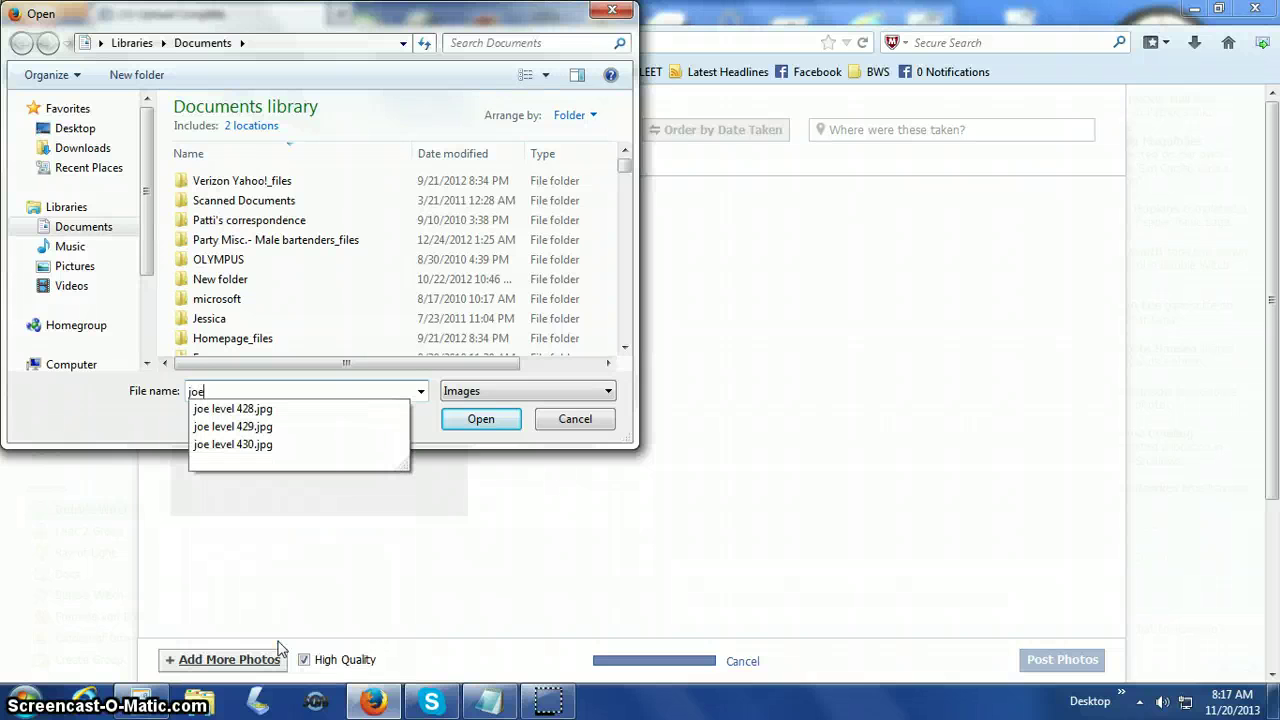
pyautogui.click(262, 444)
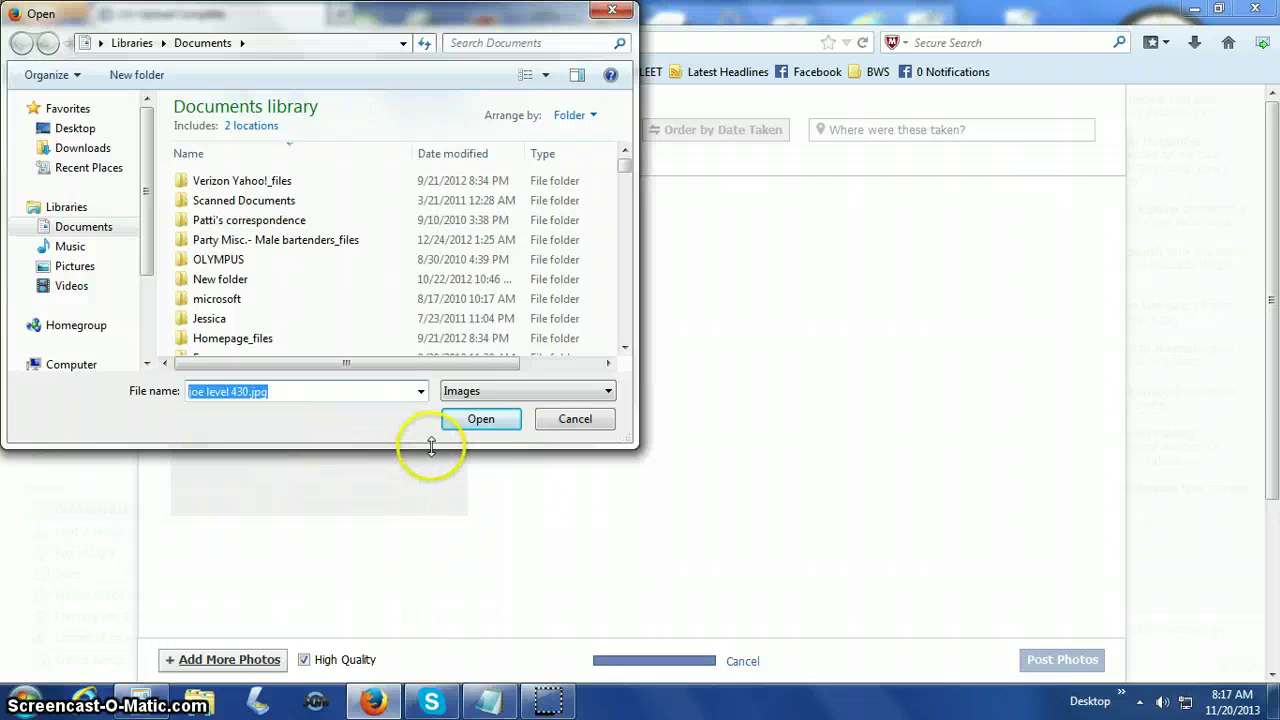
pyautogui.click(471, 425)
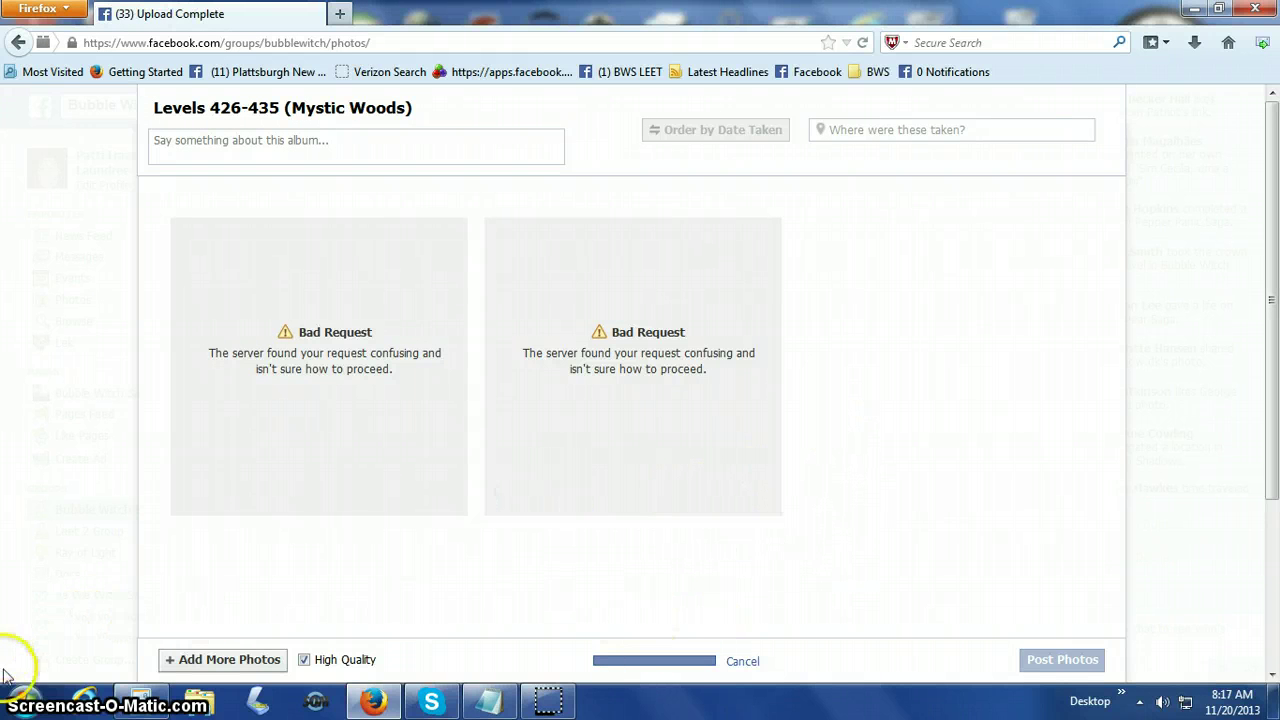
pyautogui.click(25, 702)
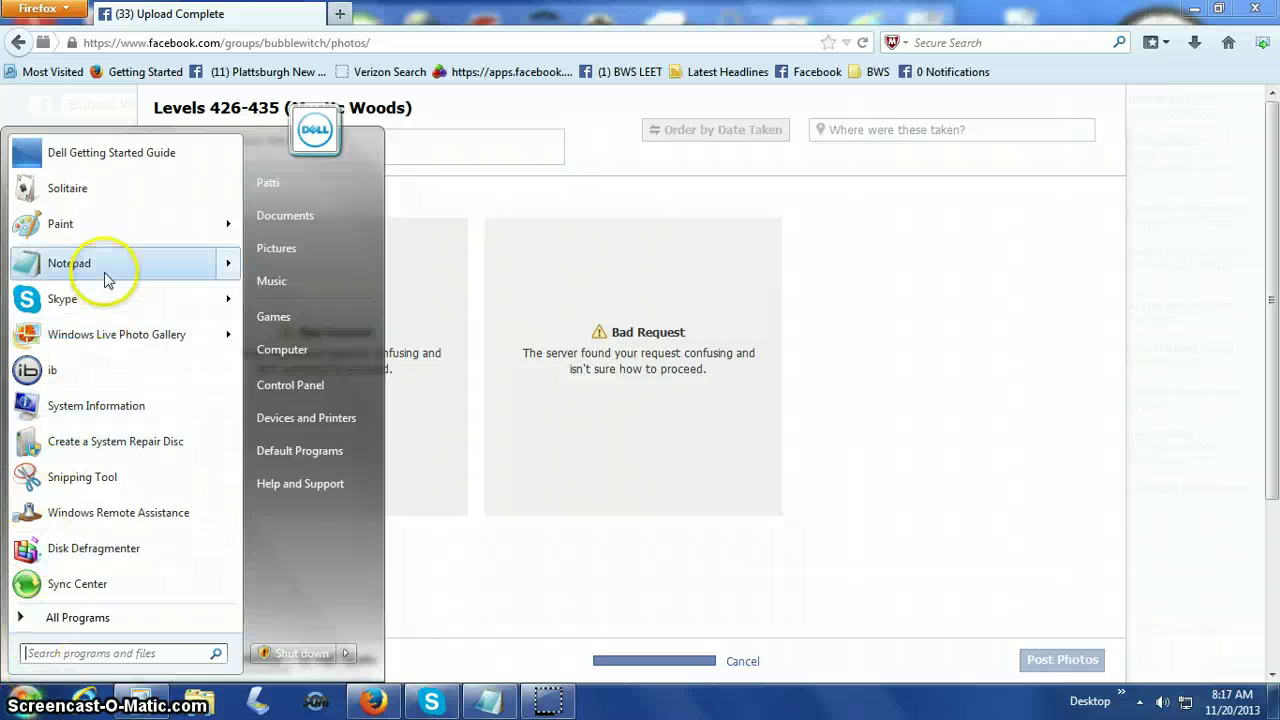
# Open the recent level 430 picture in Paint and save it over the existing JPG.
pyautogui.click(116, 229)
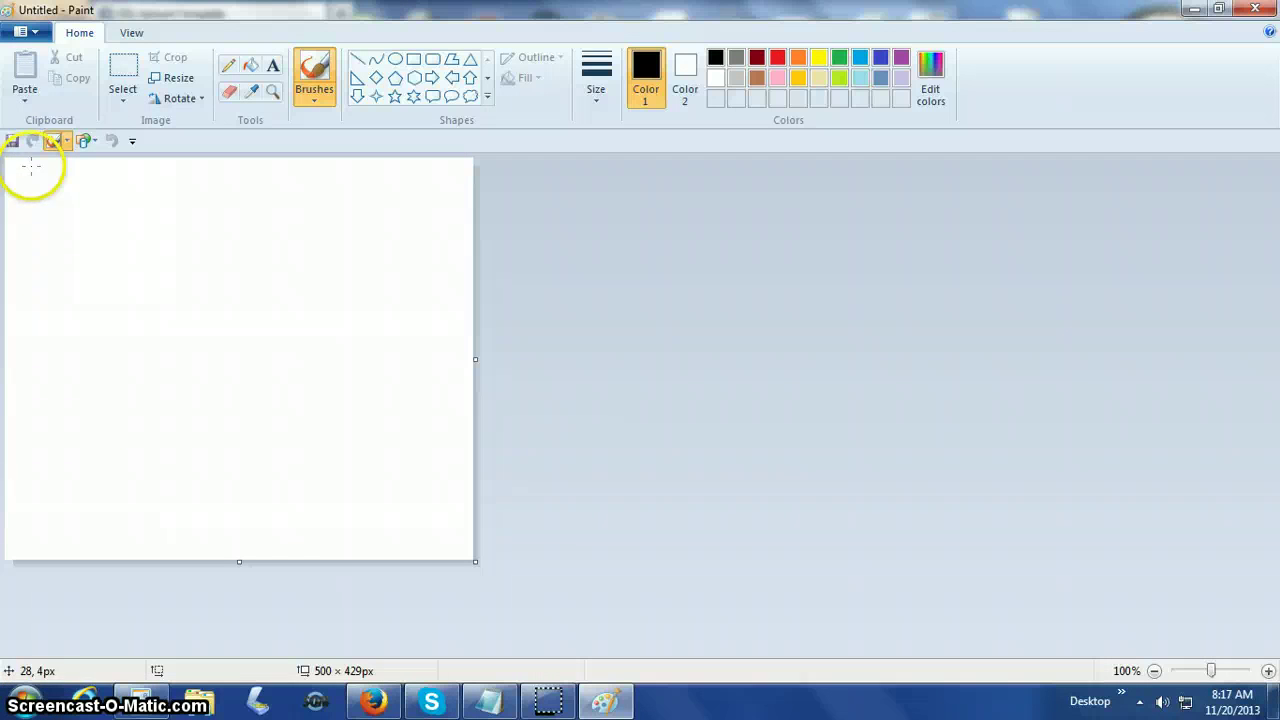
pyautogui.click(33, 33)
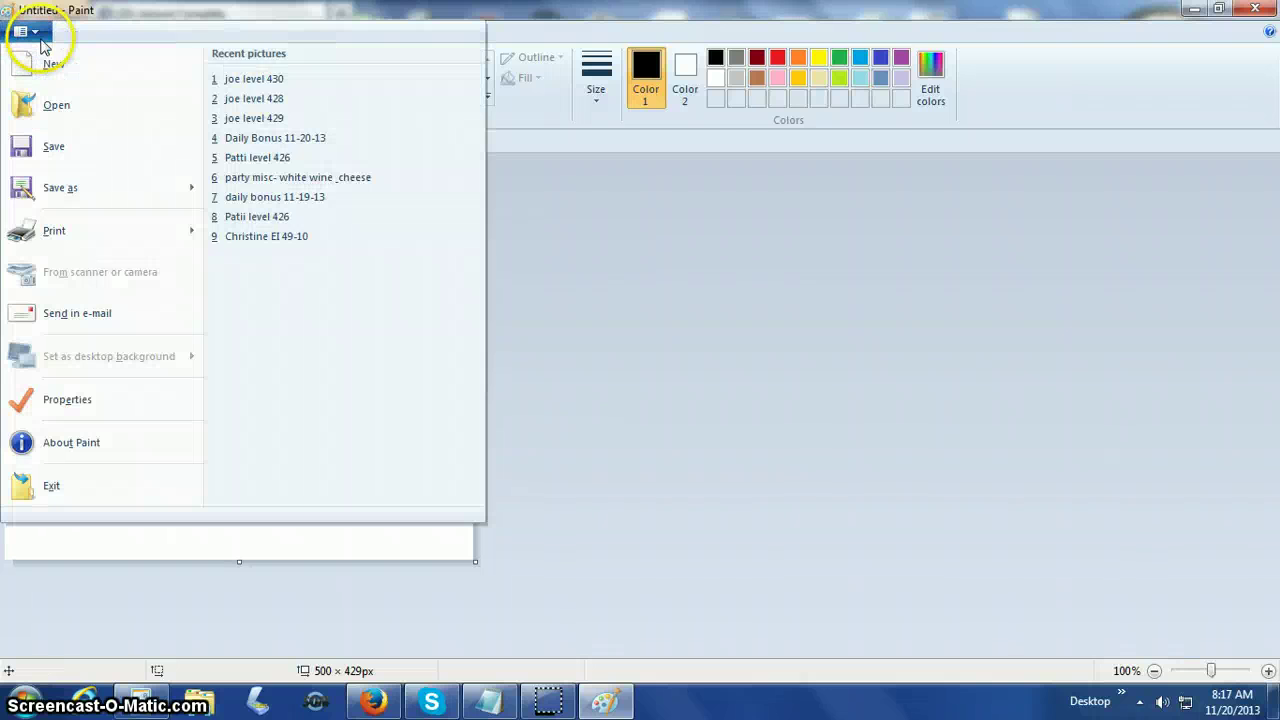
pyautogui.click(238, 80)
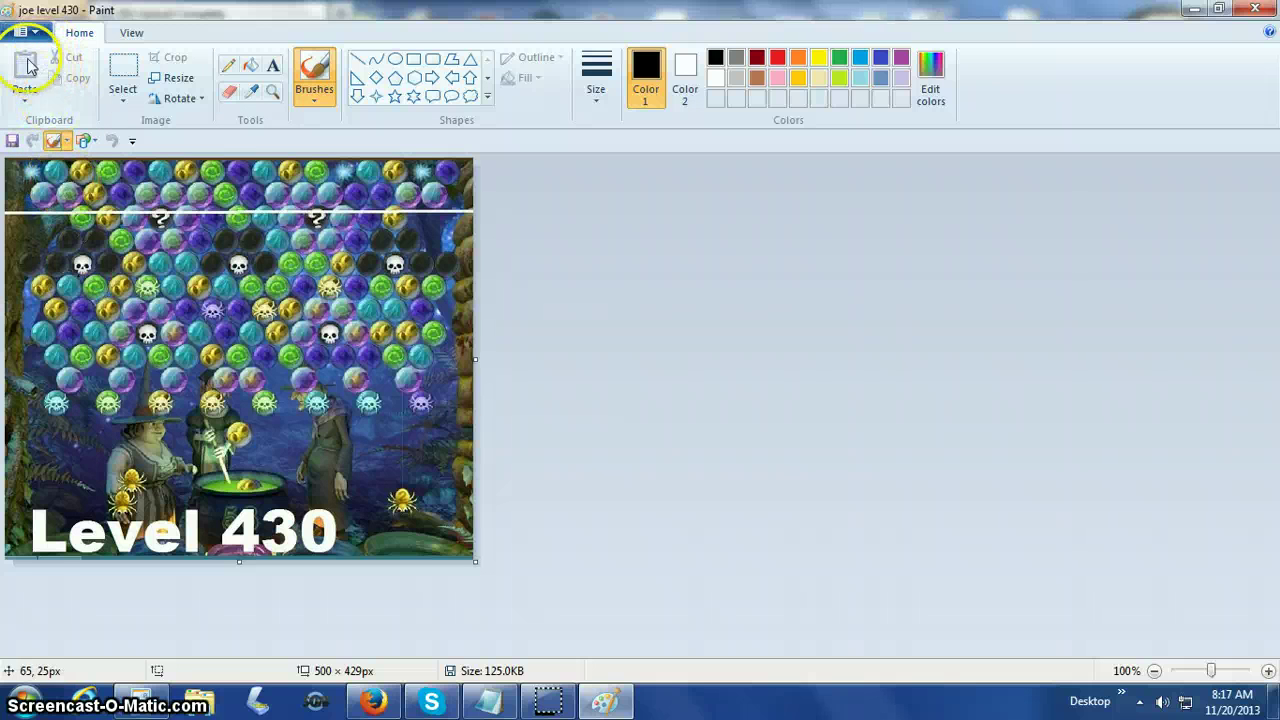
pyautogui.click(22, 31)
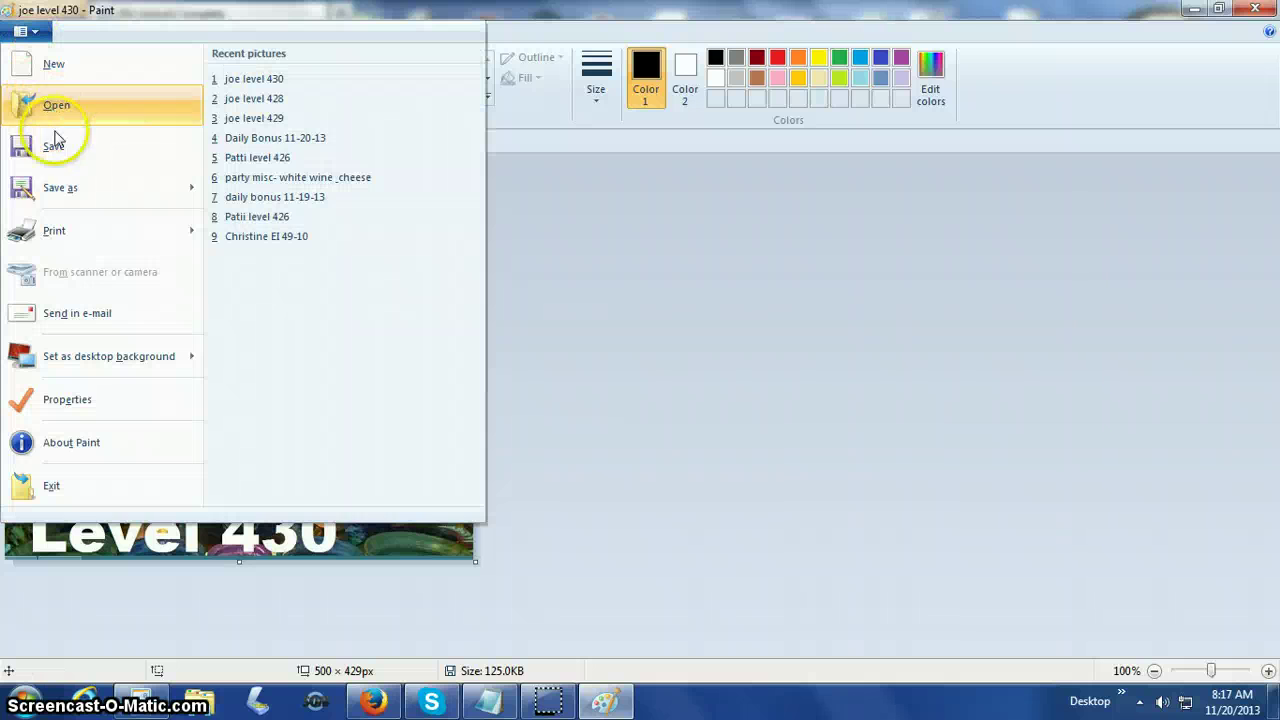
pyautogui.click(61, 182)
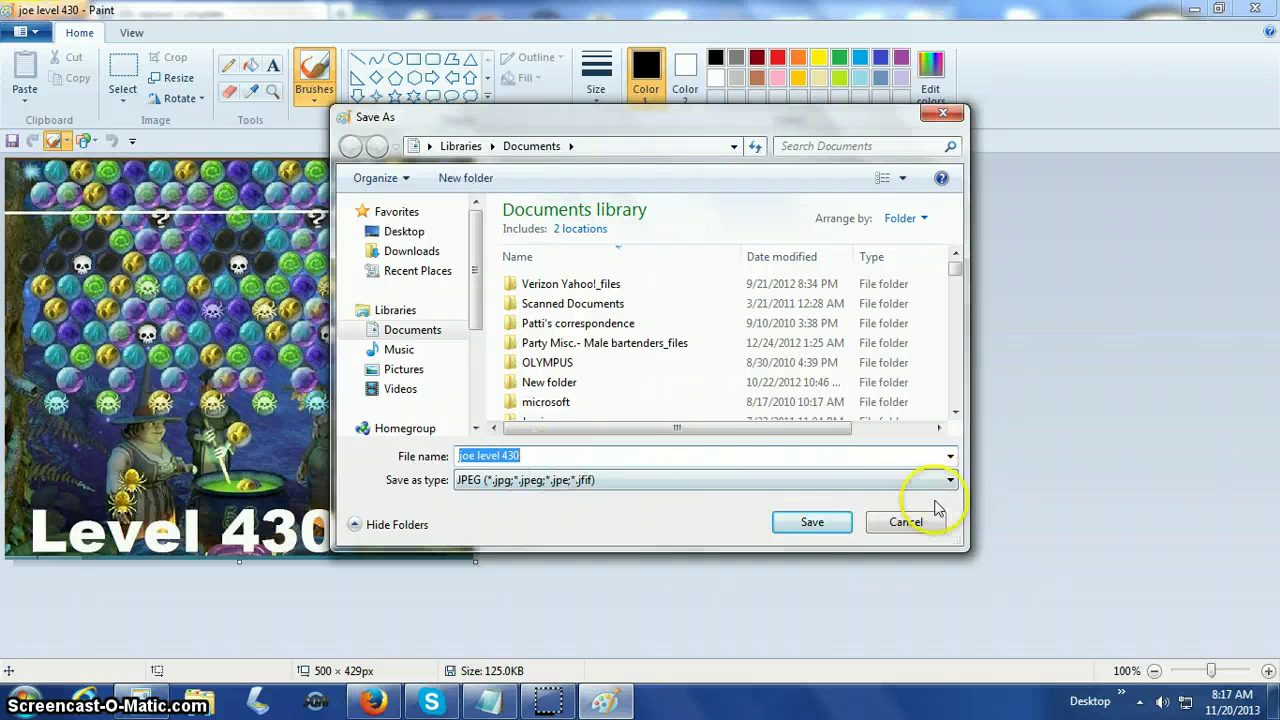
pyautogui.click(815, 528)
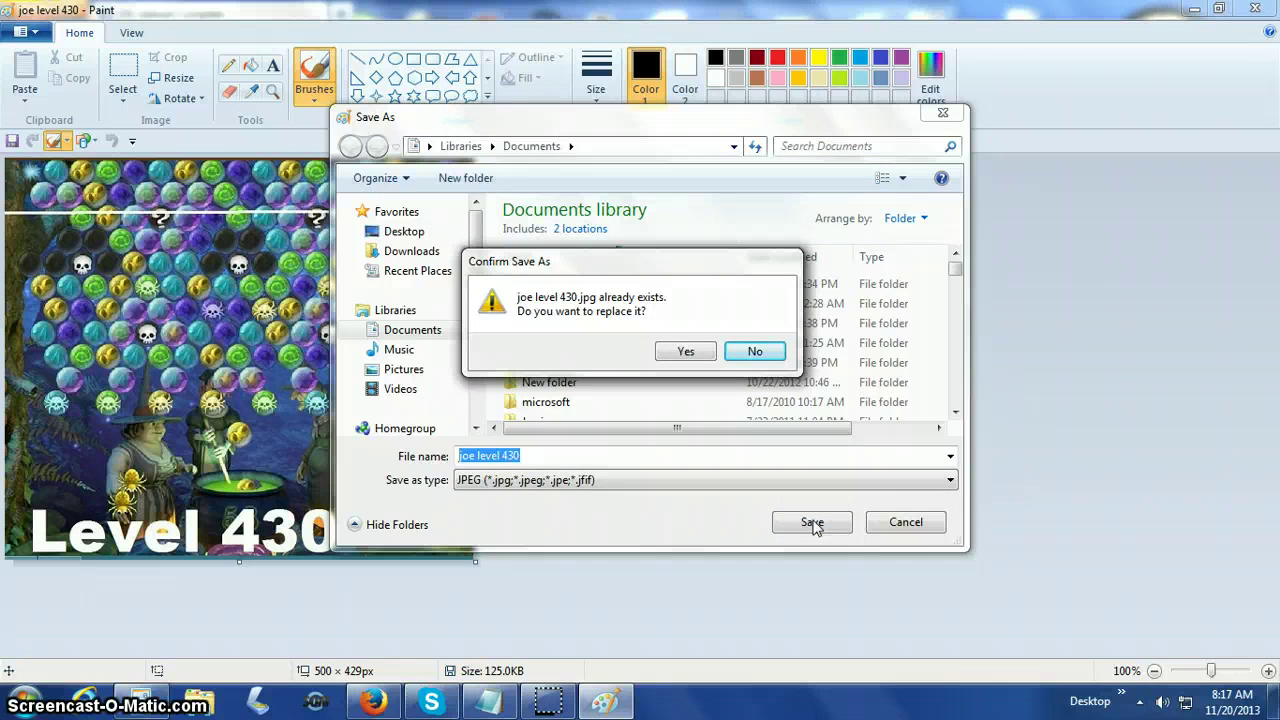
pyautogui.click(688, 354)
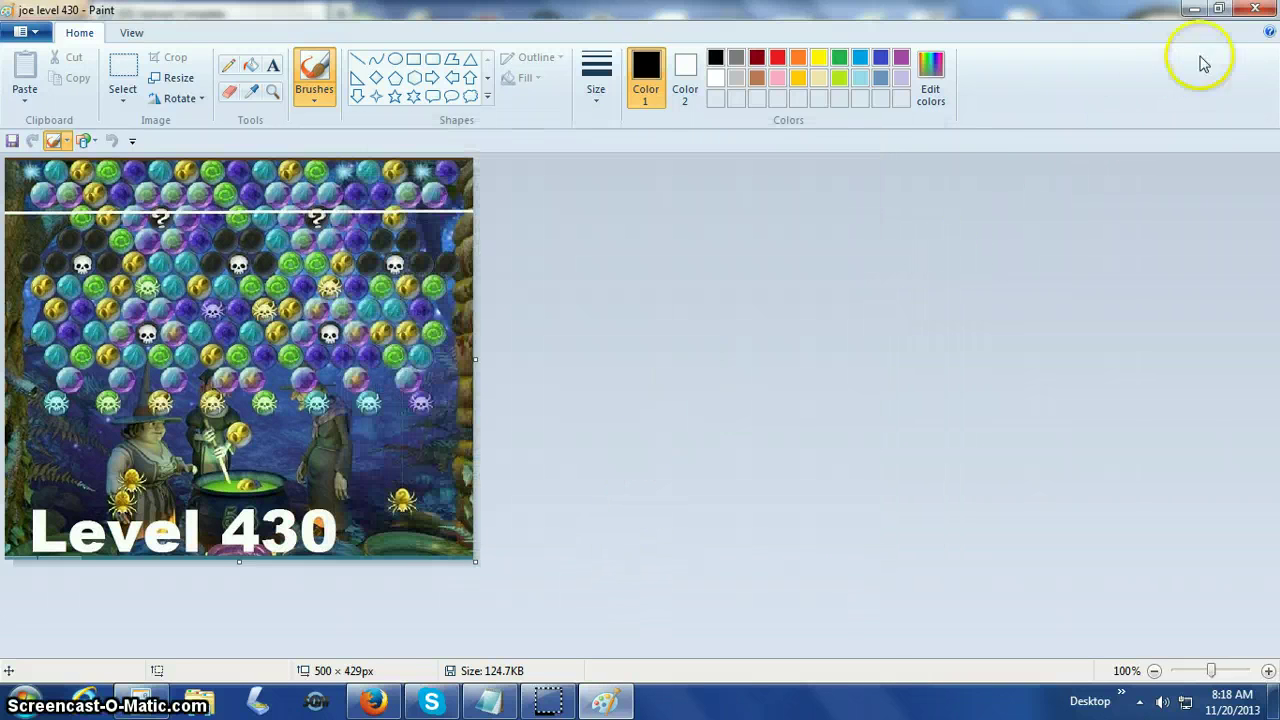
pyautogui.click(1256, 9)
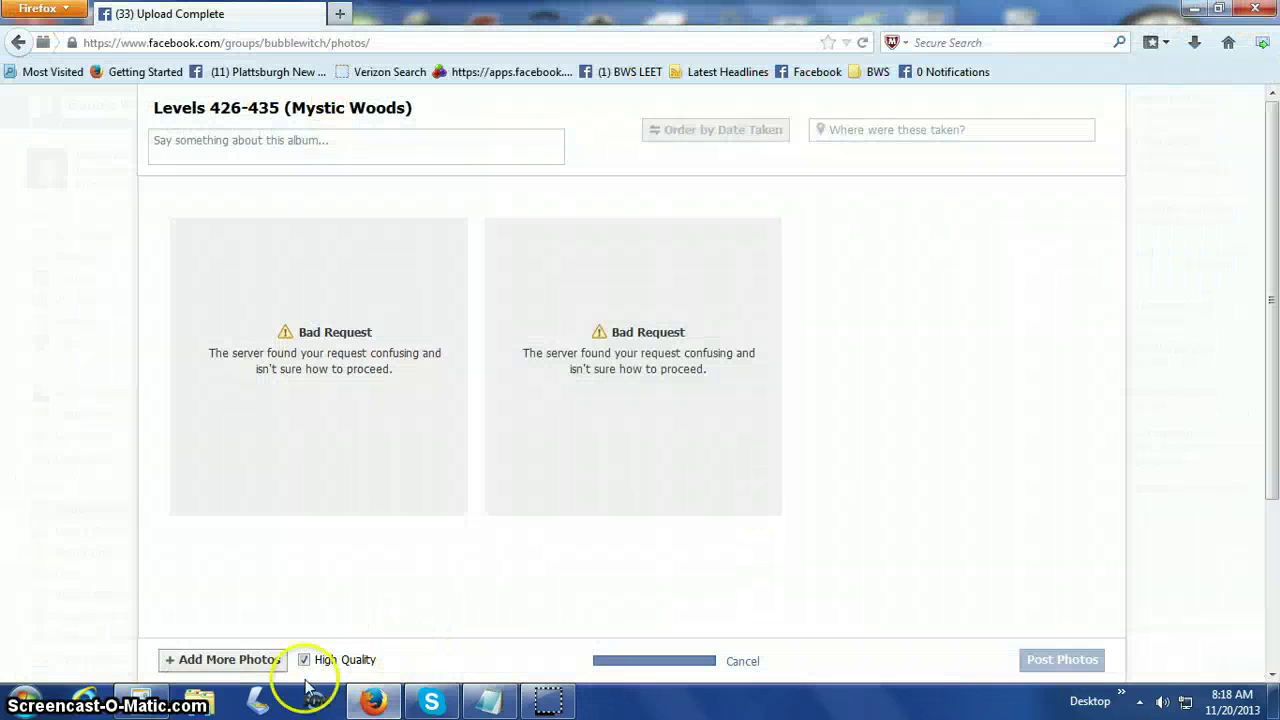
# Re-add the re-saved level 430 screenshot to the album; the upload fails again.
pyautogui.click(236, 661)
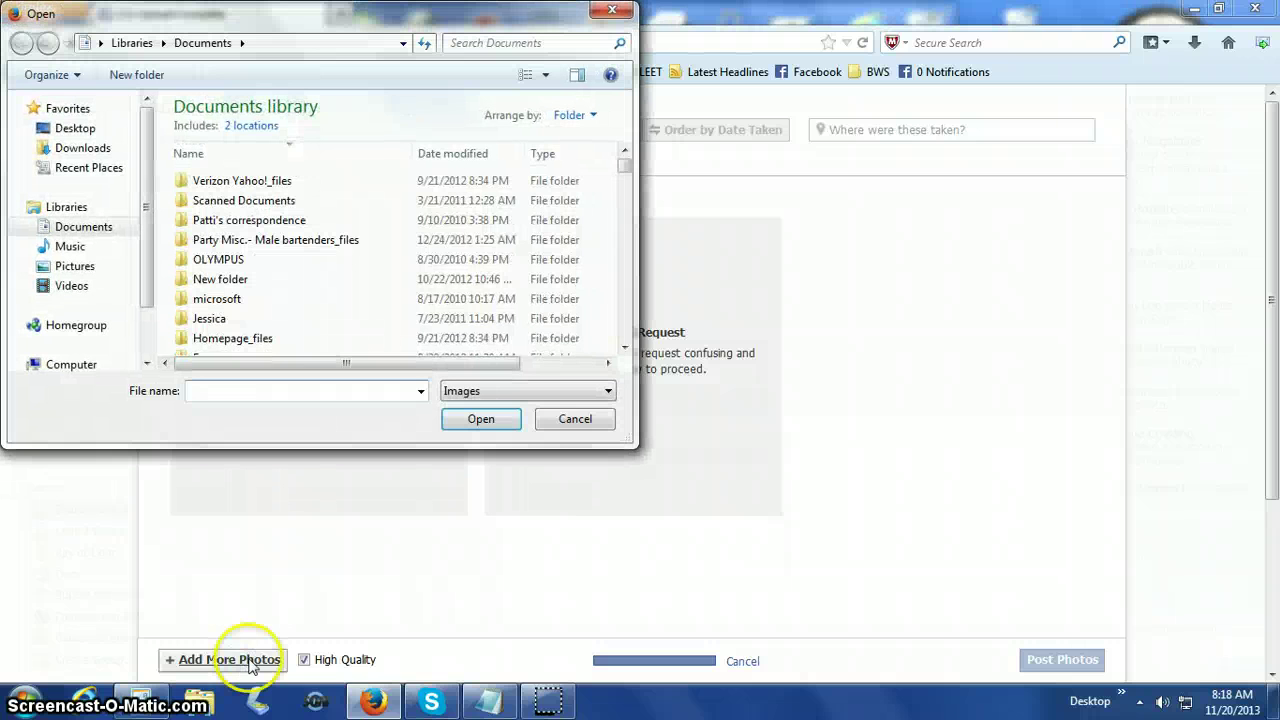
pyautogui.write('joe')
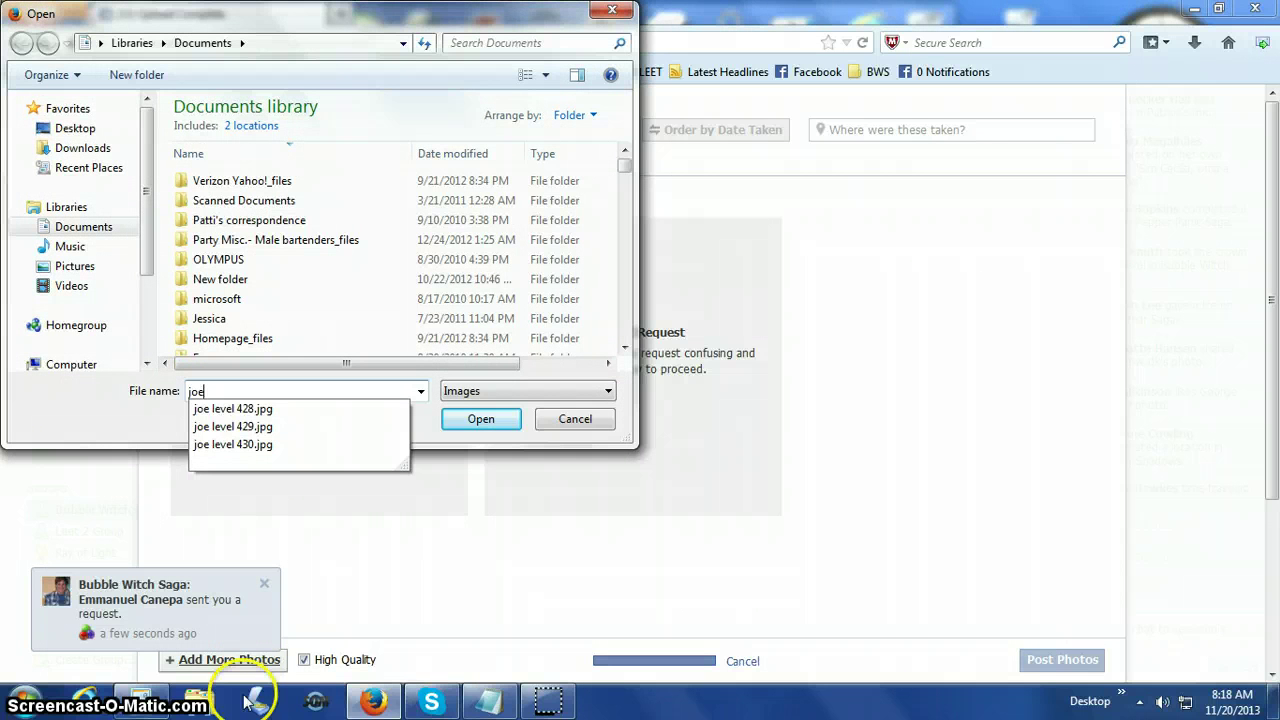
pyautogui.click(253, 446)
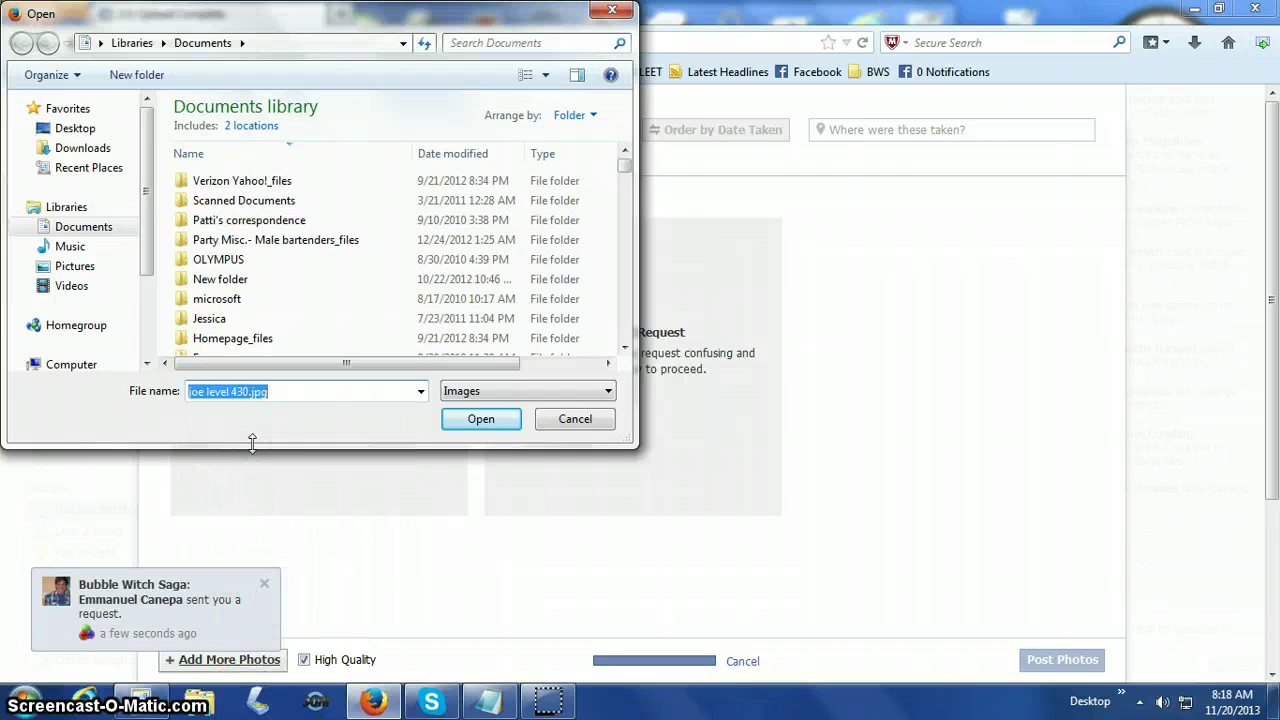
pyautogui.click(466, 420)
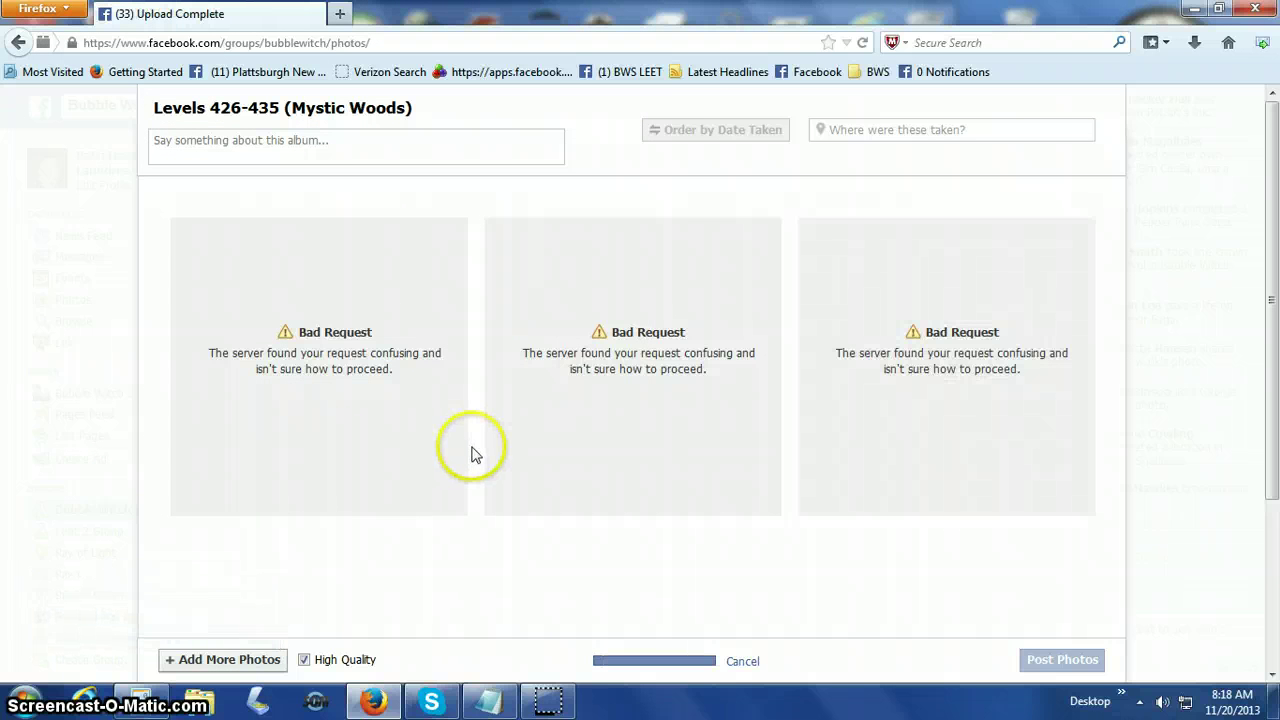
pyautogui.click(668, 435)
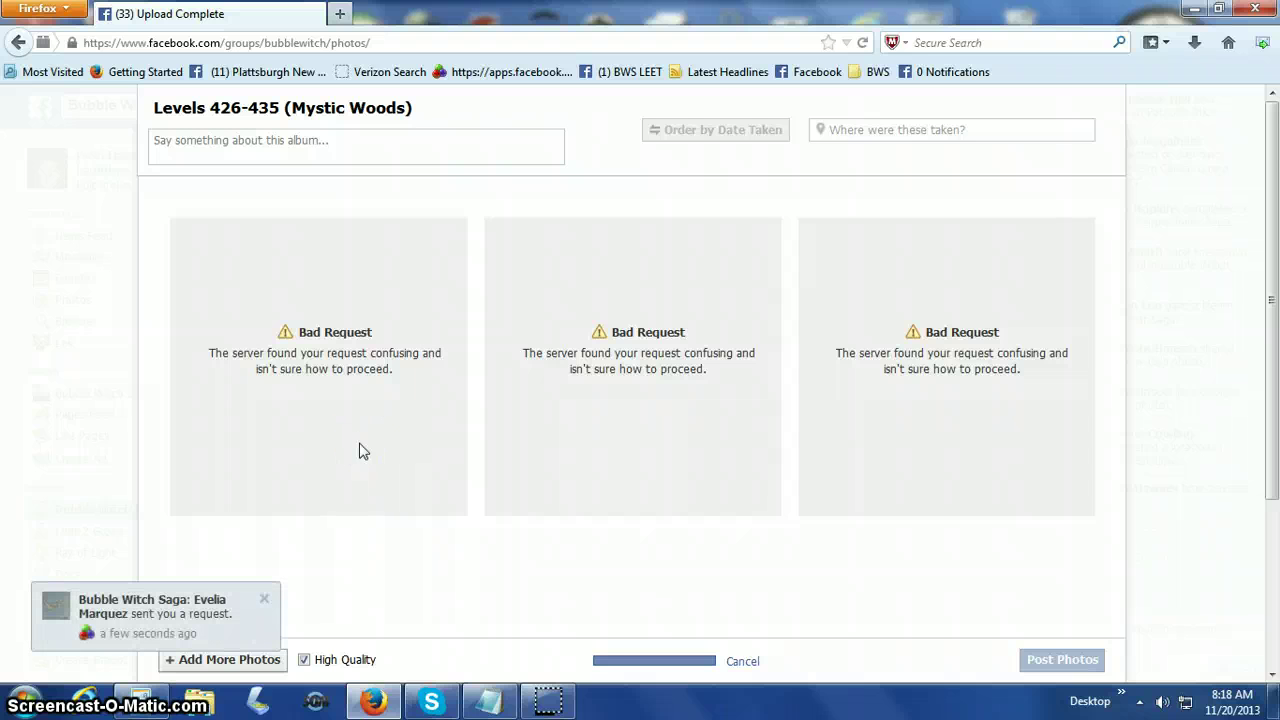
pyautogui.click(365, 438)
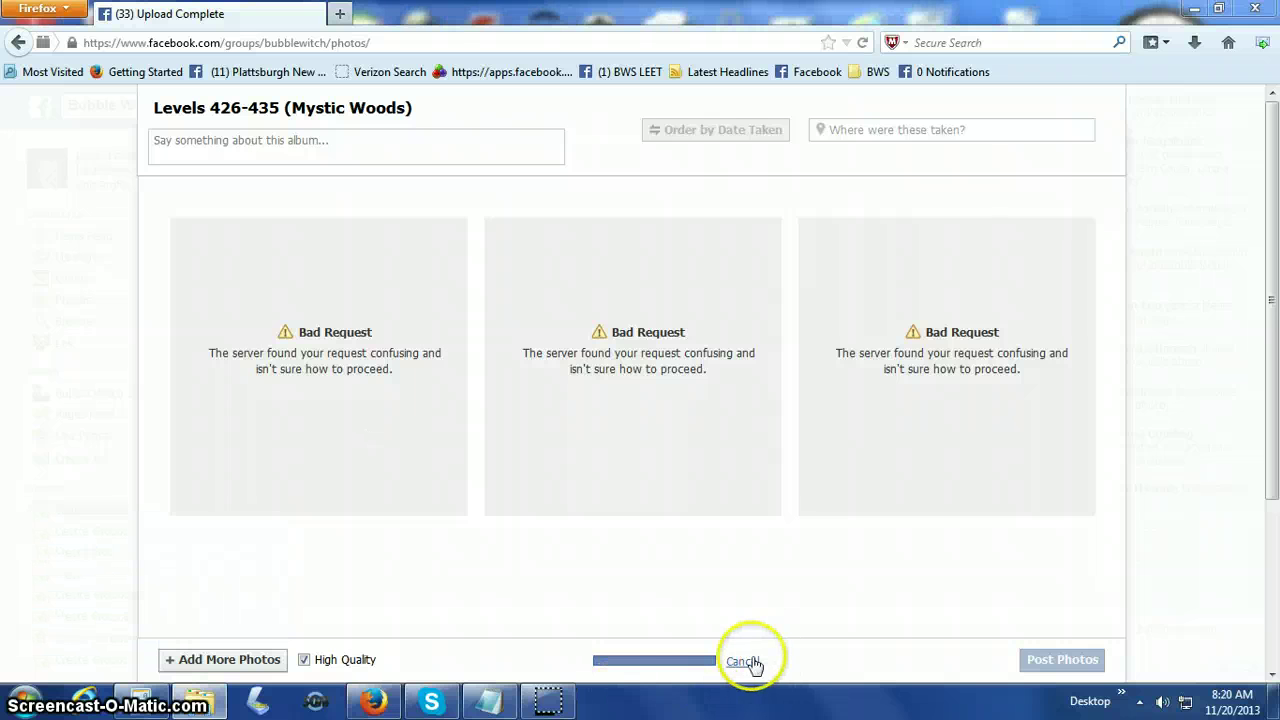
# Cancel the stalled upload but stay on the page to keep the album.
pyautogui.click(742, 662)
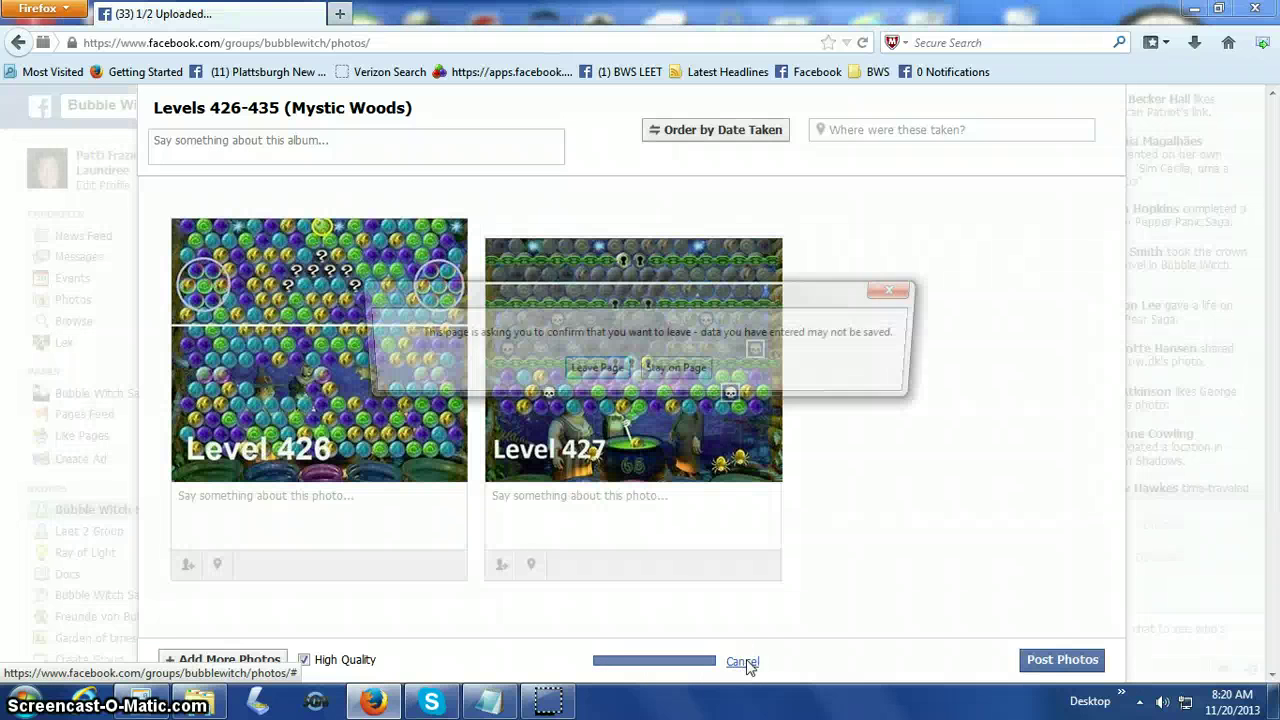
pyautogui.click(672, 374)
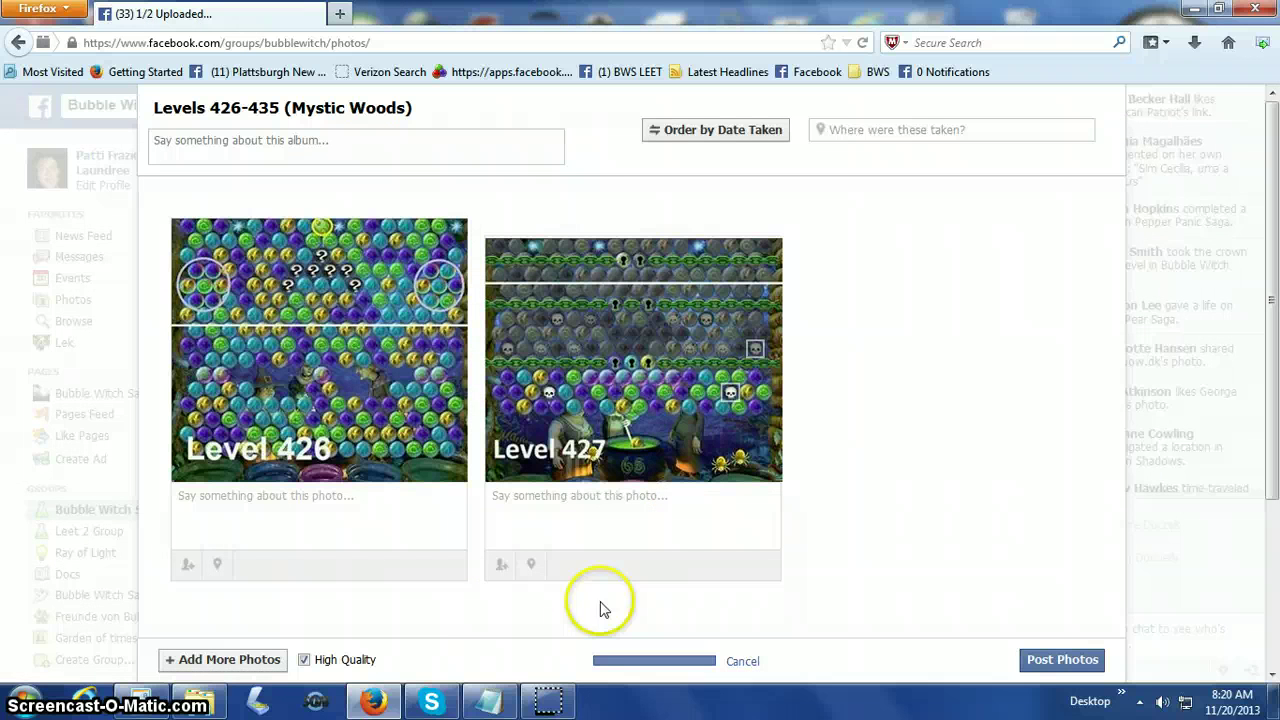
pyautogui.click(257, 660)
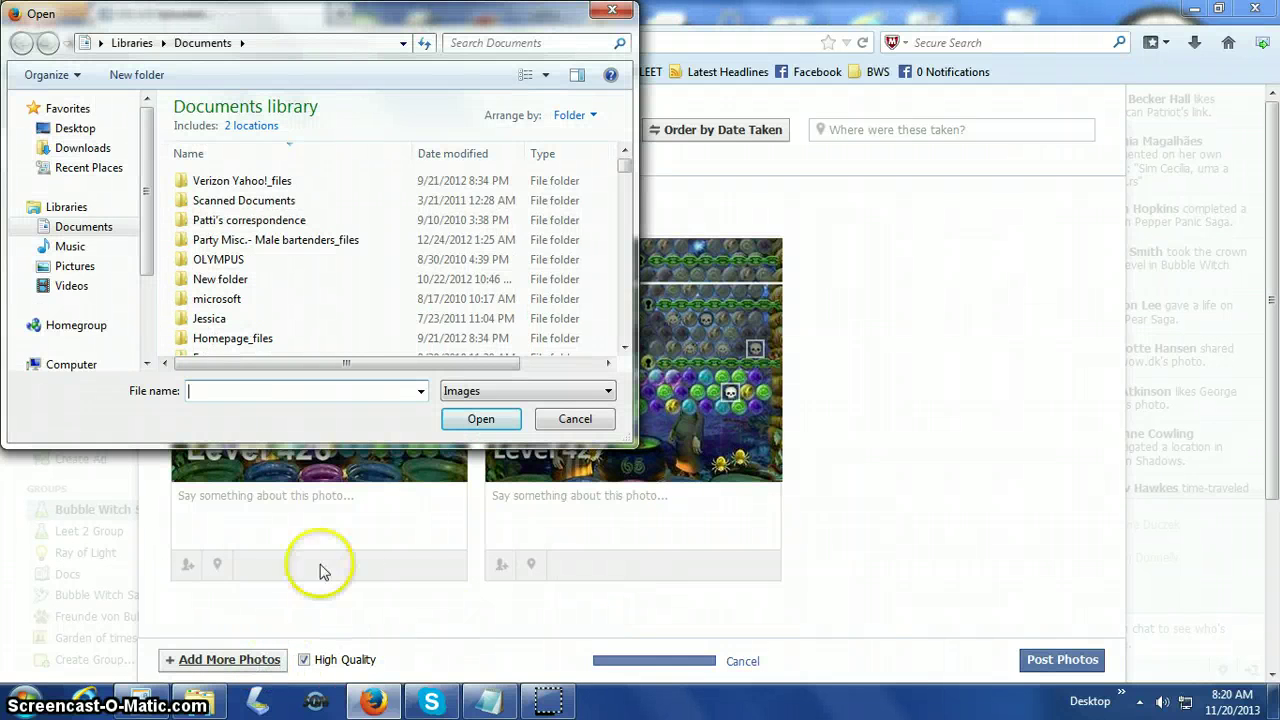
pyautogui.click(574, 419)
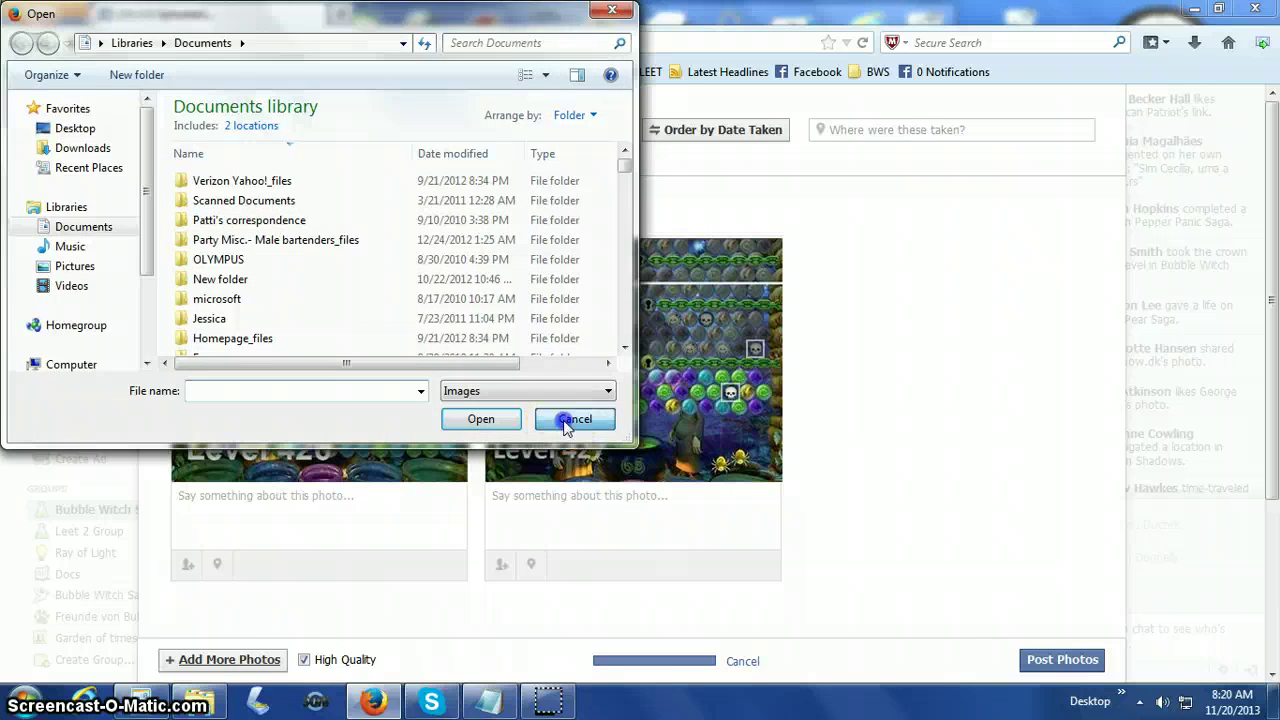
pyautogui.click(478, 503)
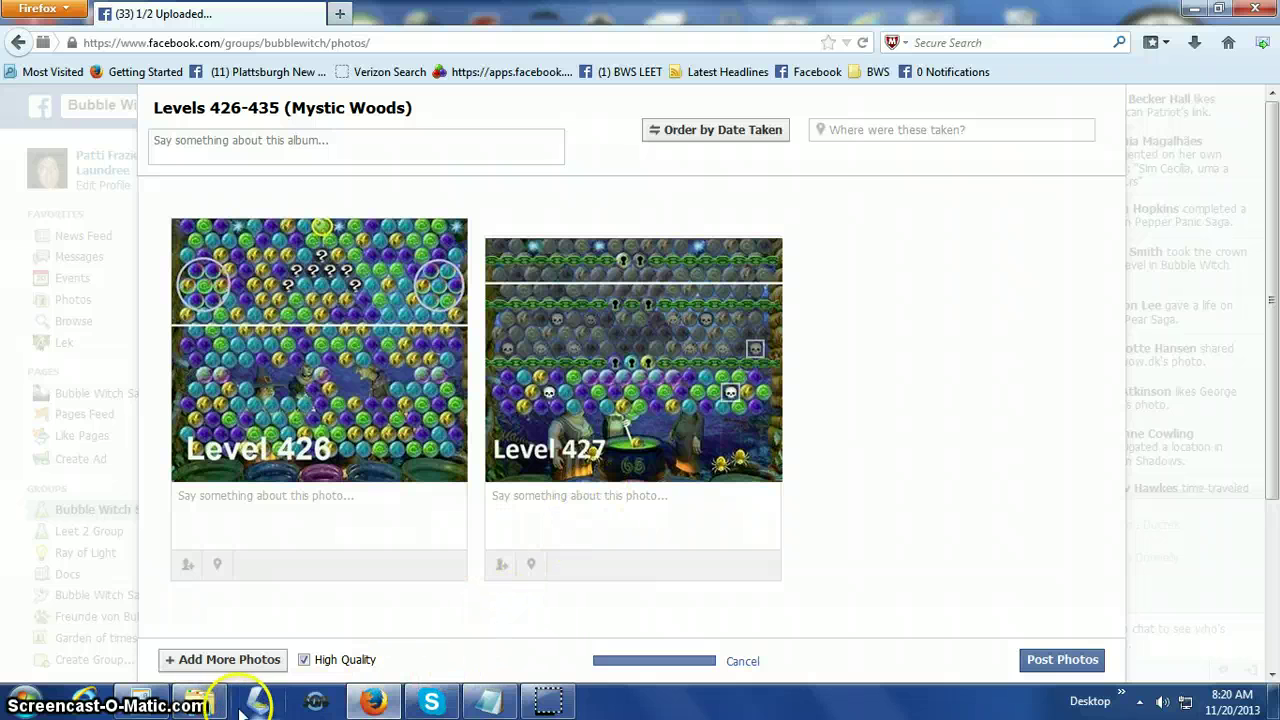
# Add the level 428 screenshot to the album.
pyautogui.click(229, 660)
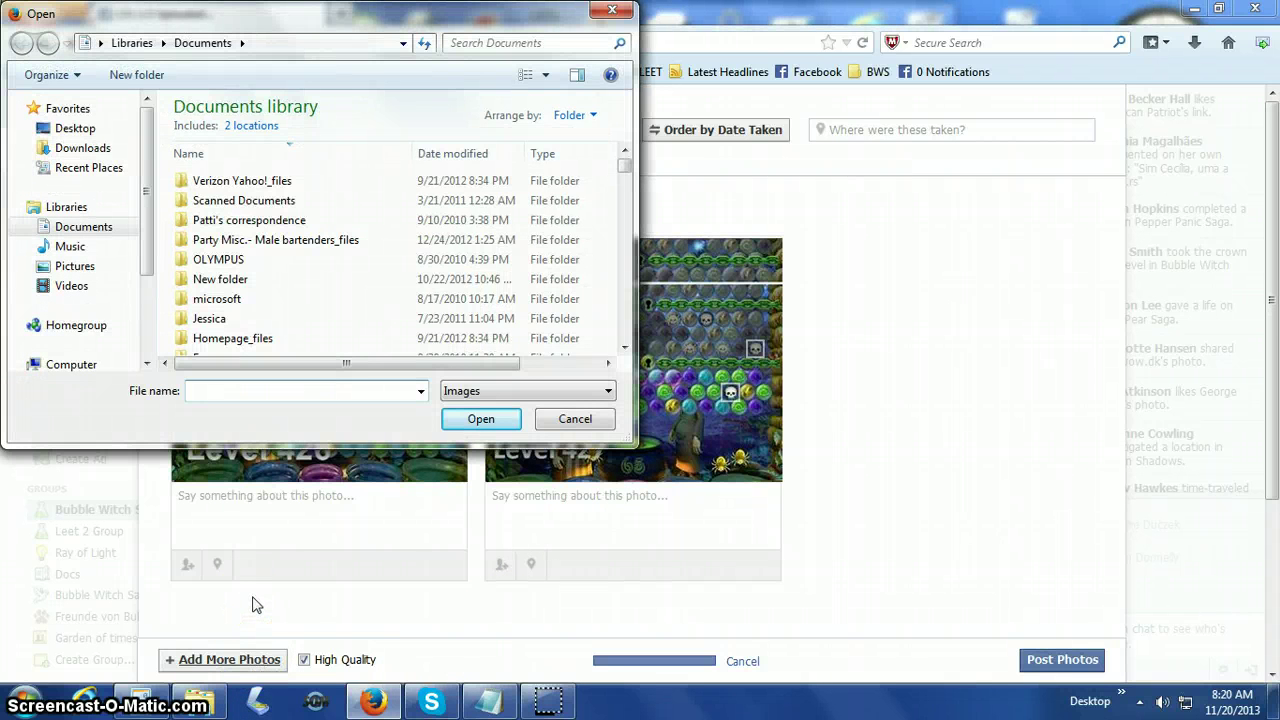
pyautogui.write('joe')
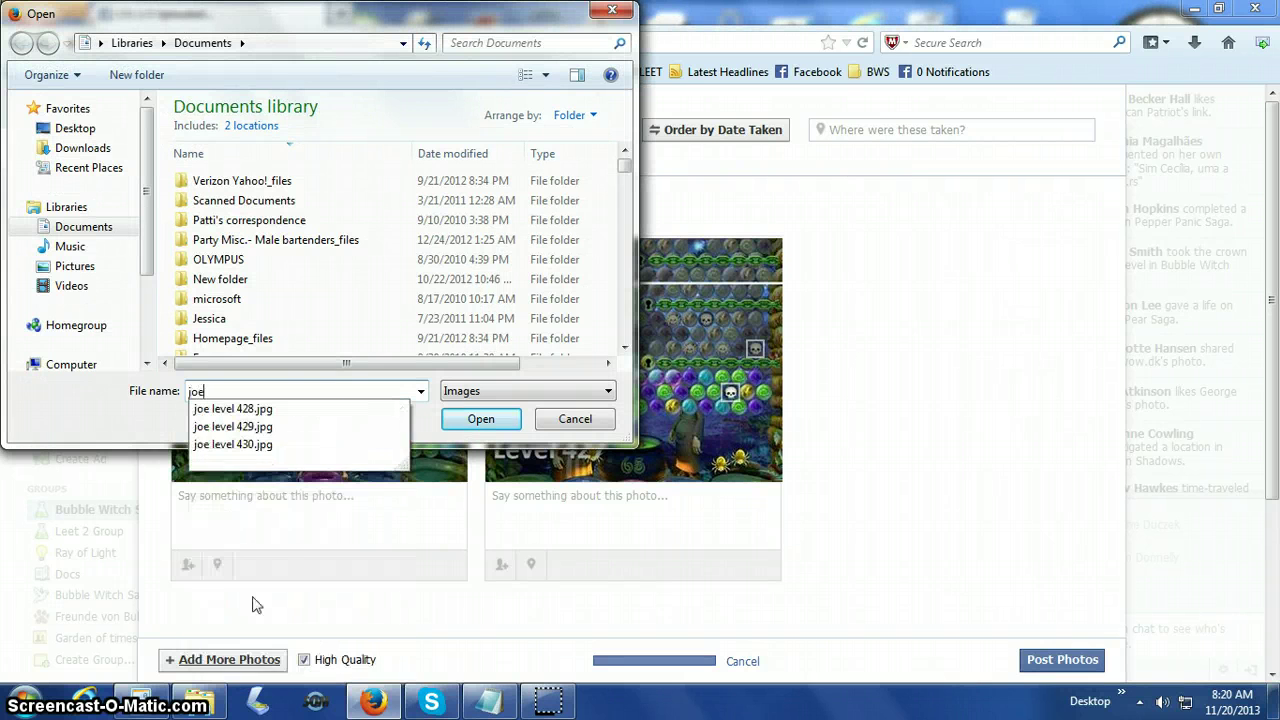
pyautogui.click(297, 410)
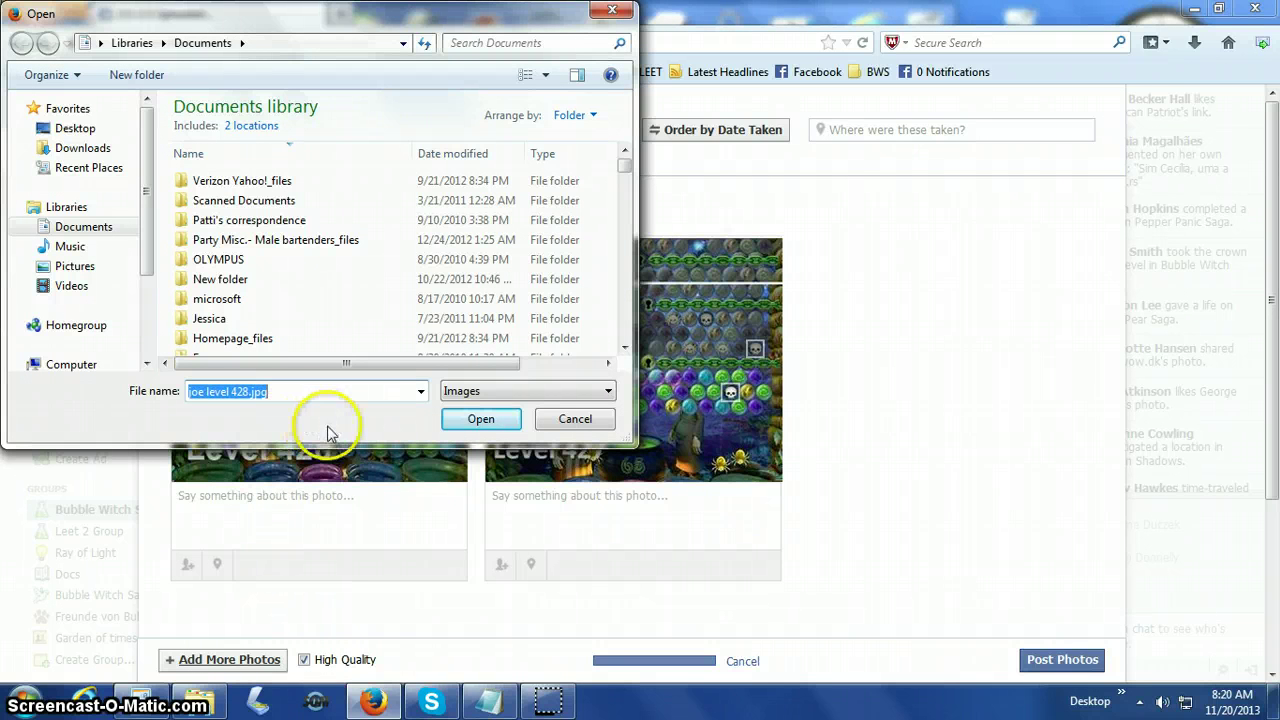
pyautogui.click(473, 421)
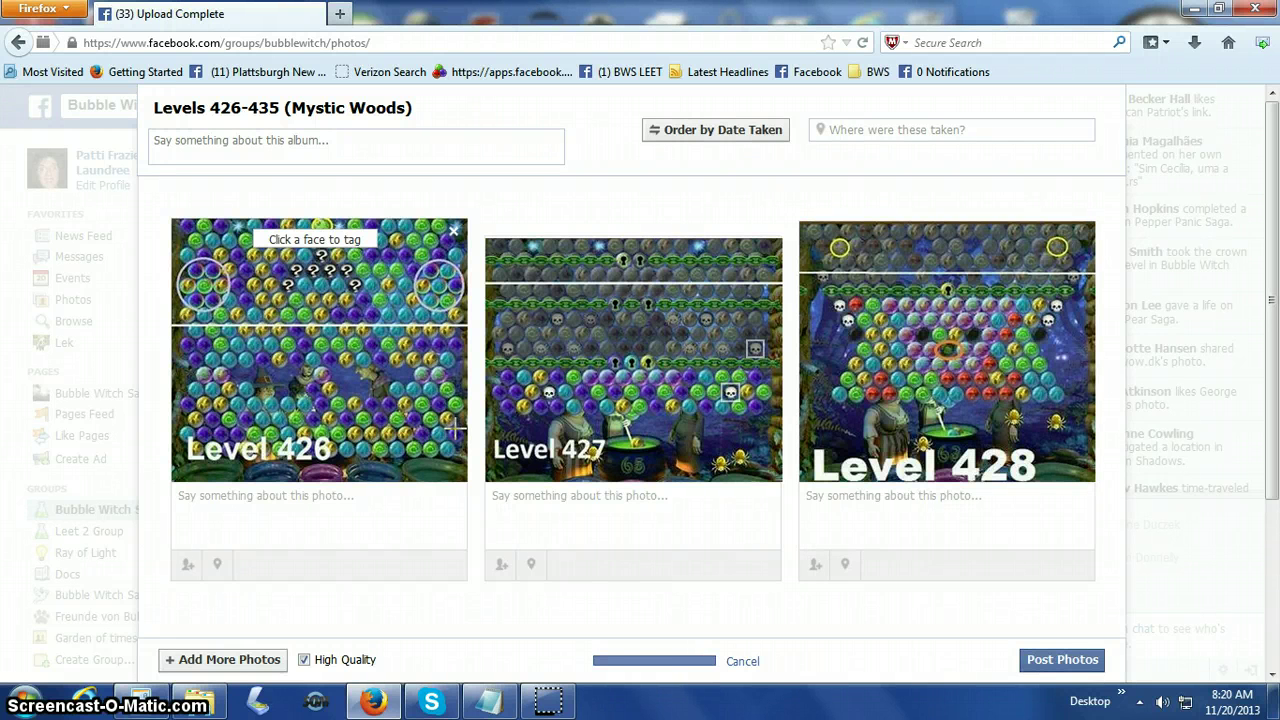
# Caption the Level 426 photo 'Pic level 428 by' followed by the player's first name.
pyautogui.click(857, 505)
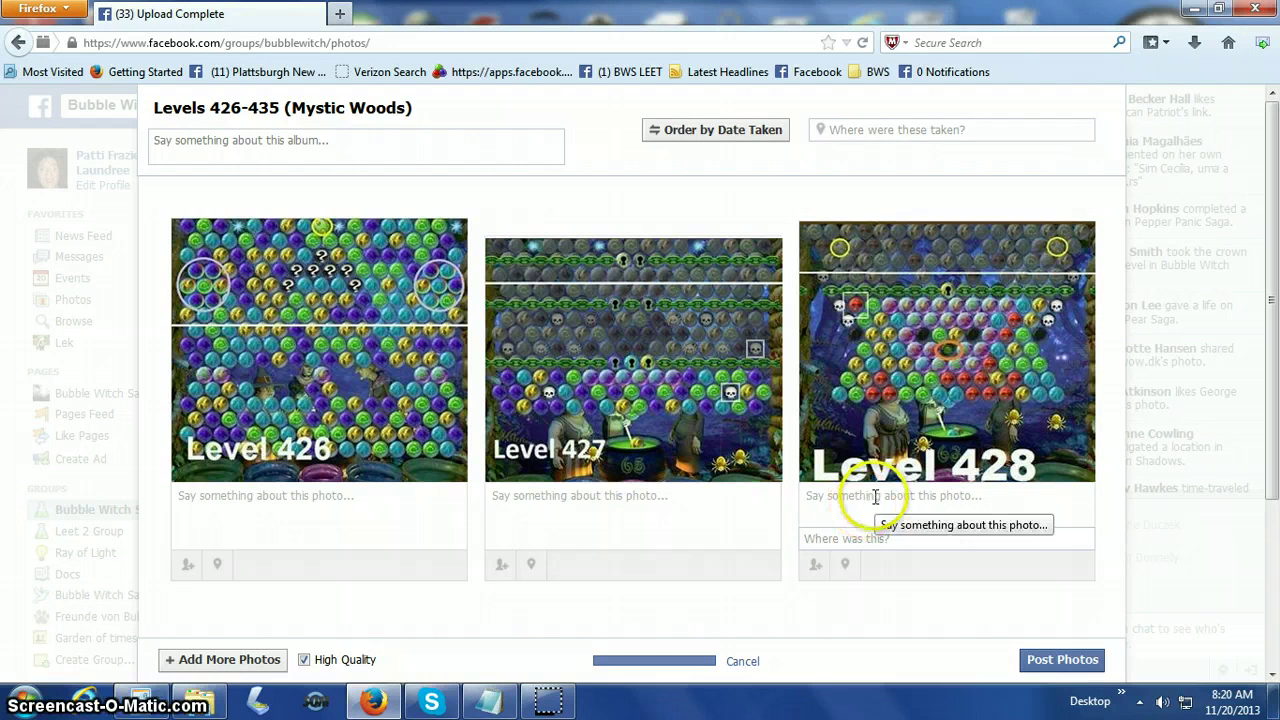
pyautogui.click(210, 500)
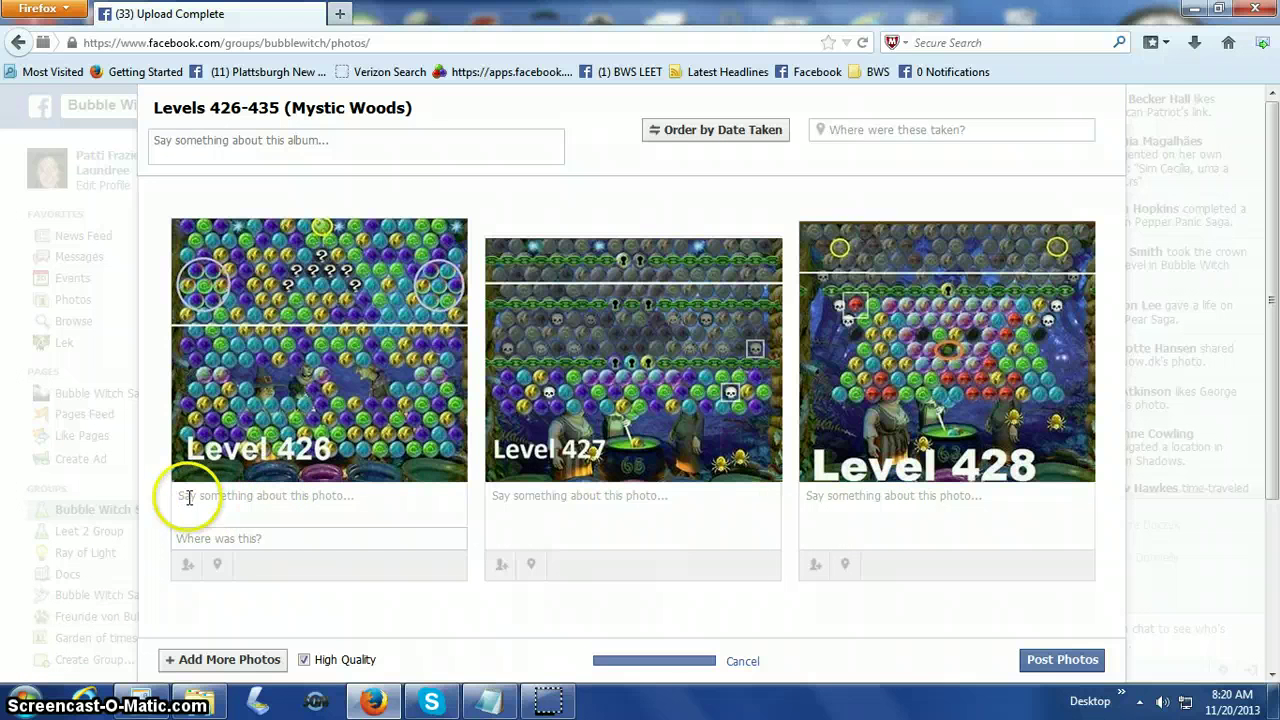
pyautogui.click(189, 497)
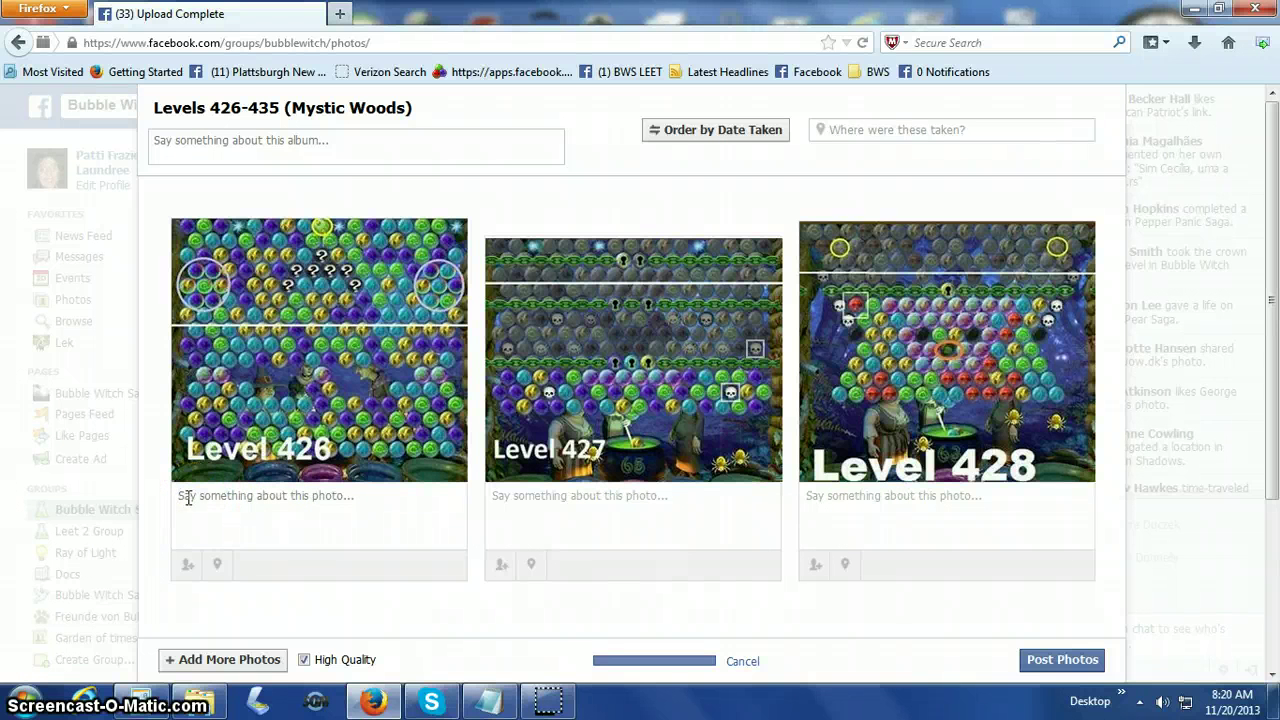
pyautogui.click(235, 499)
pyautogui.moveTo(250, 498); pyautogui.dragTo(347, 502)
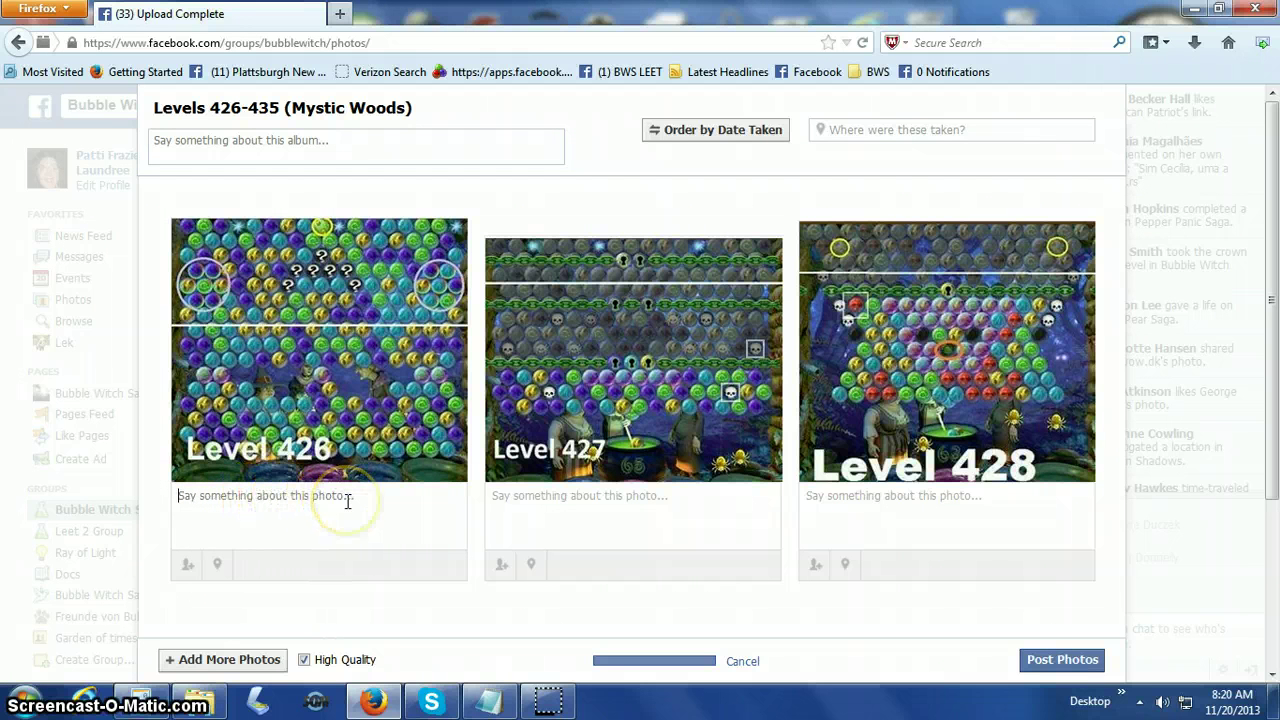
pyautogui.write('Pic level')
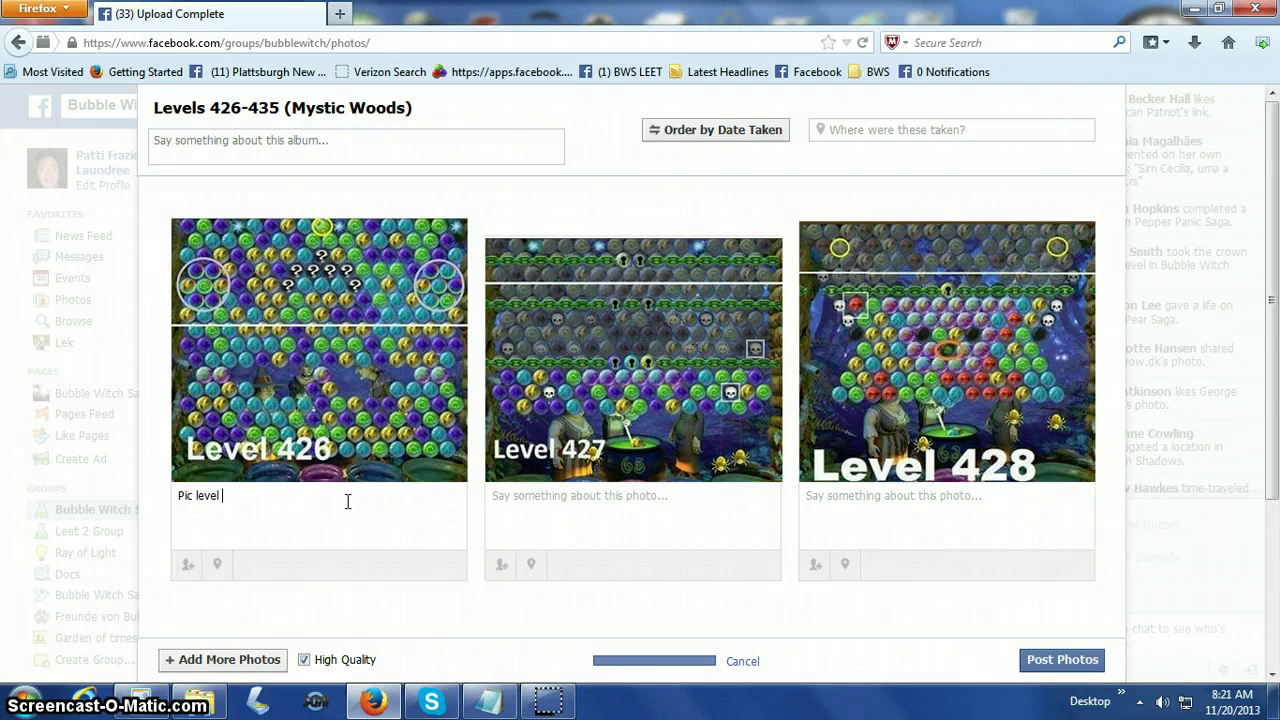
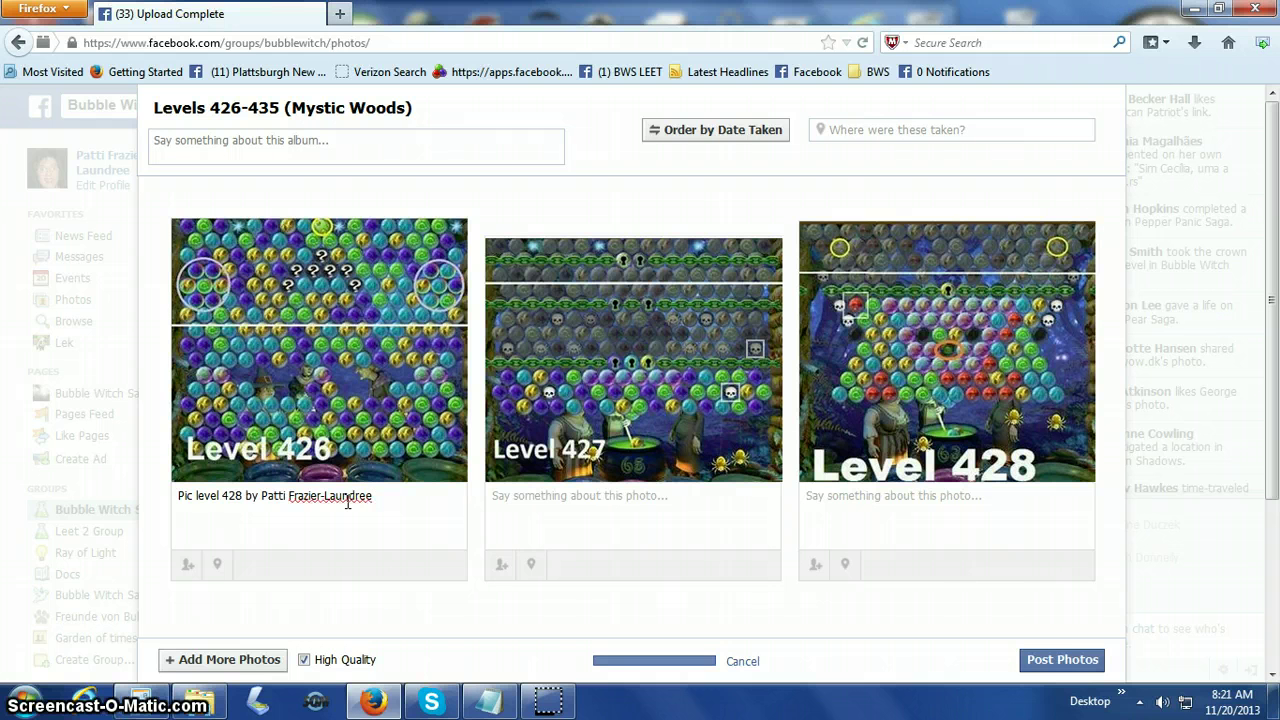
pyautogui.click(500, 506)
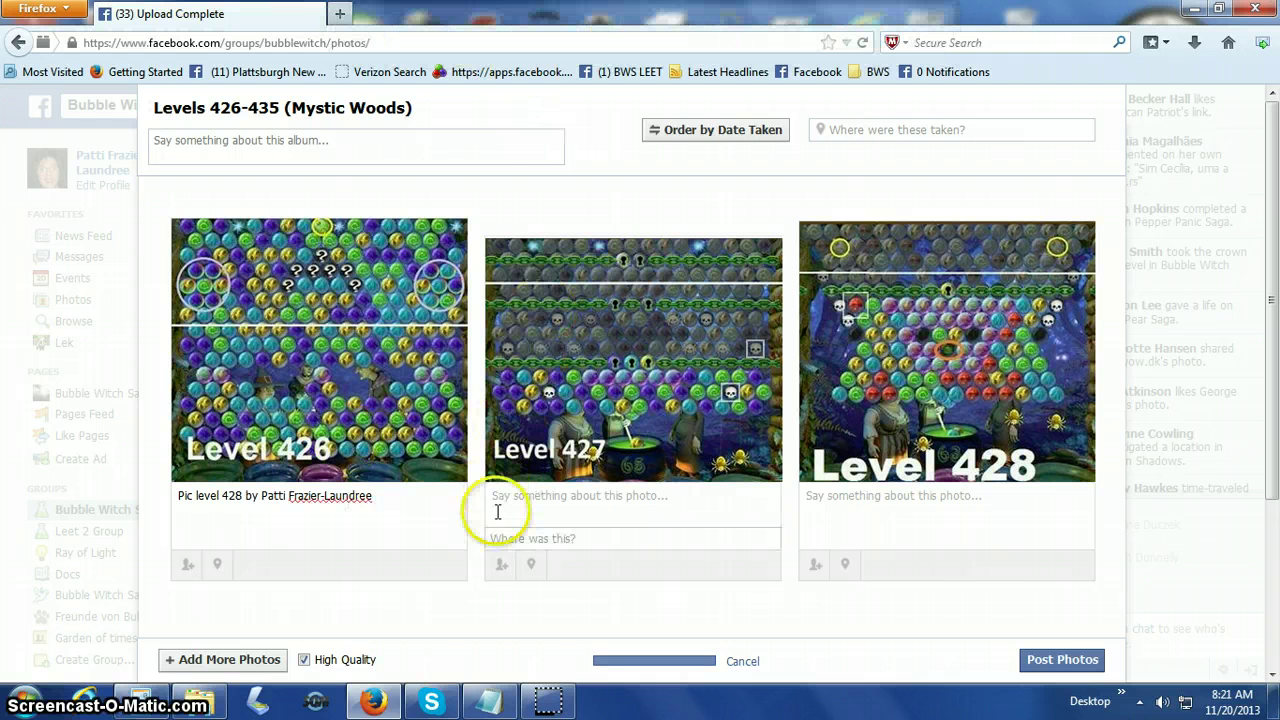
pyautogui.click(712, 520)
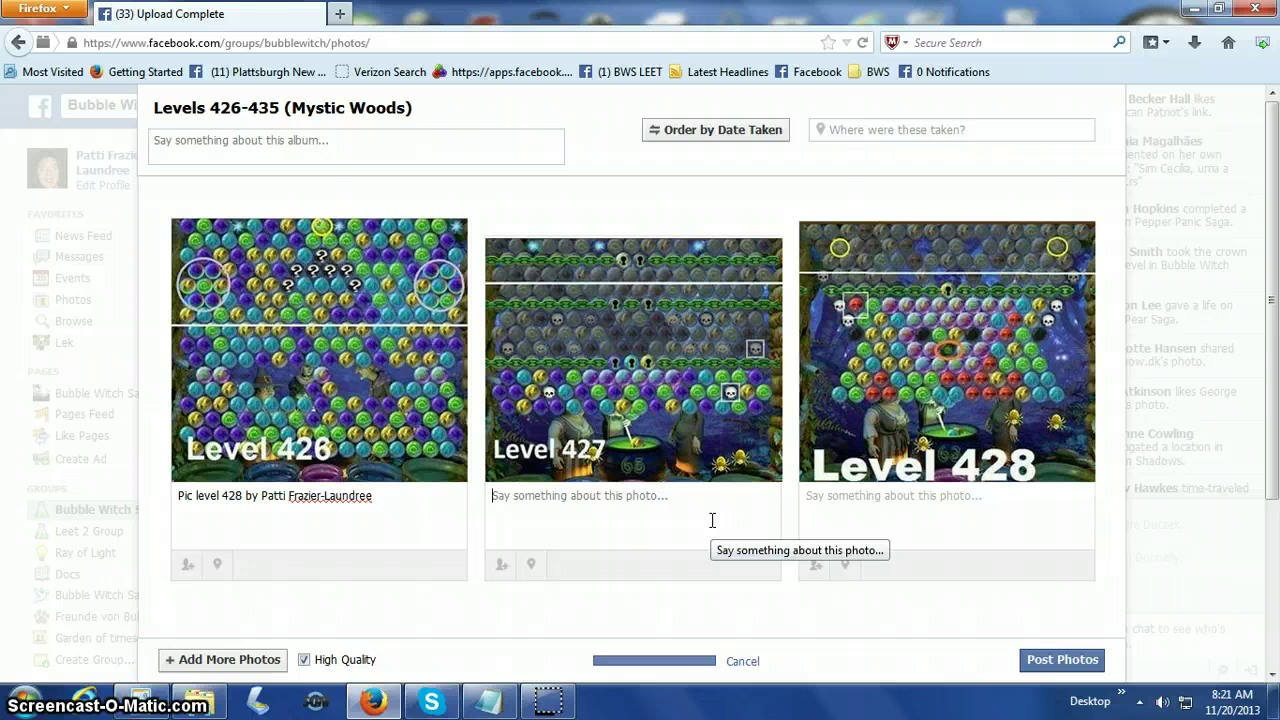
# Caption the Level 427 photo 'Pic Level 427 by' plus the contributor's full name, fixing its spelling.
pyautogui.write('P')
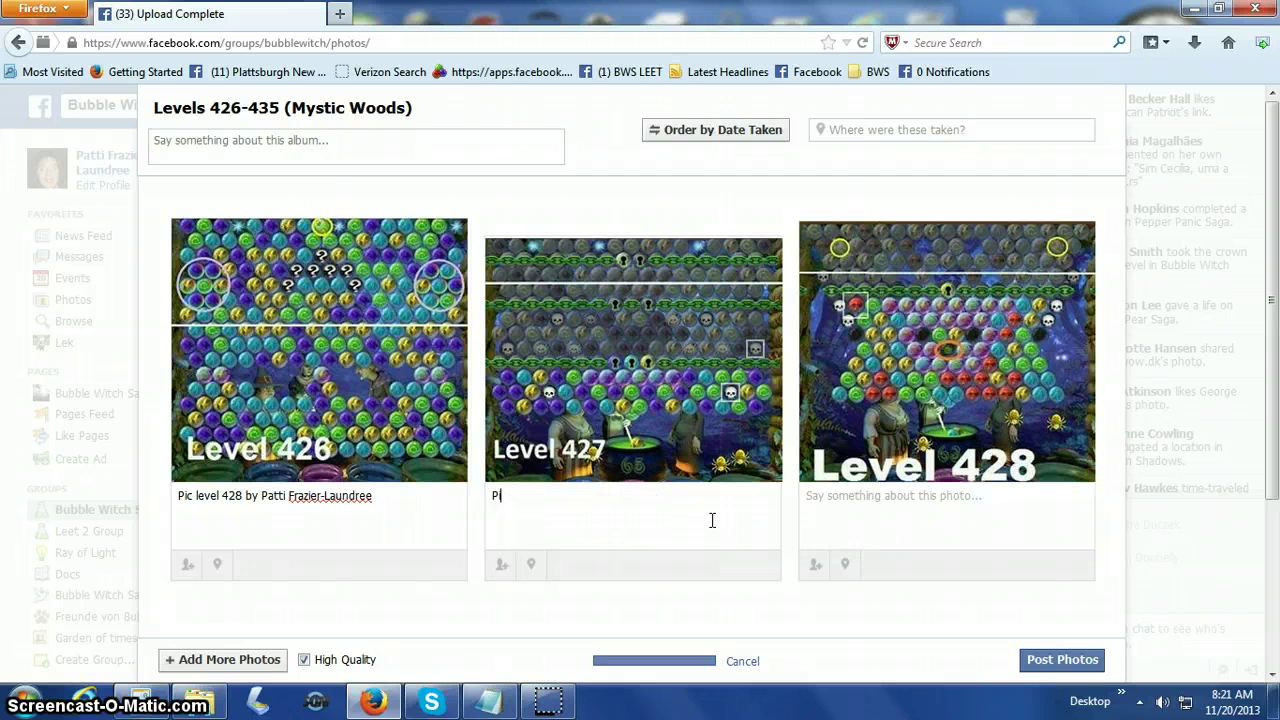
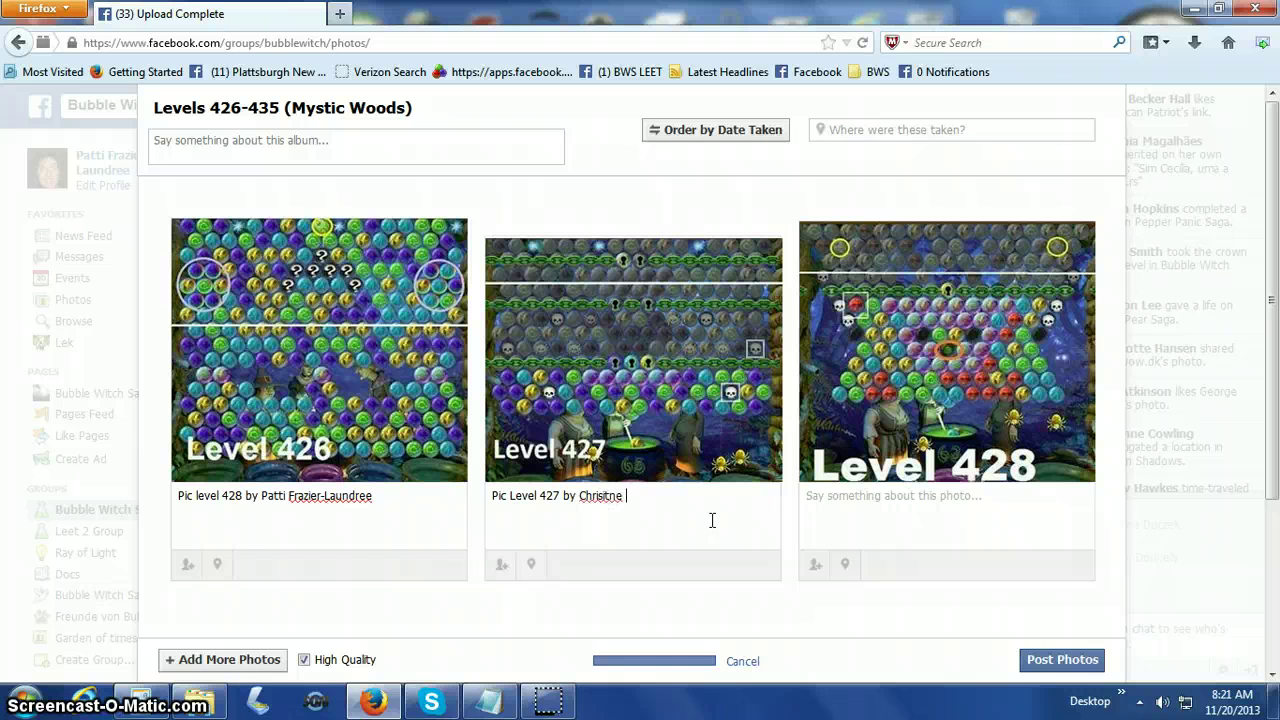
pyautogui.click(605, 493)
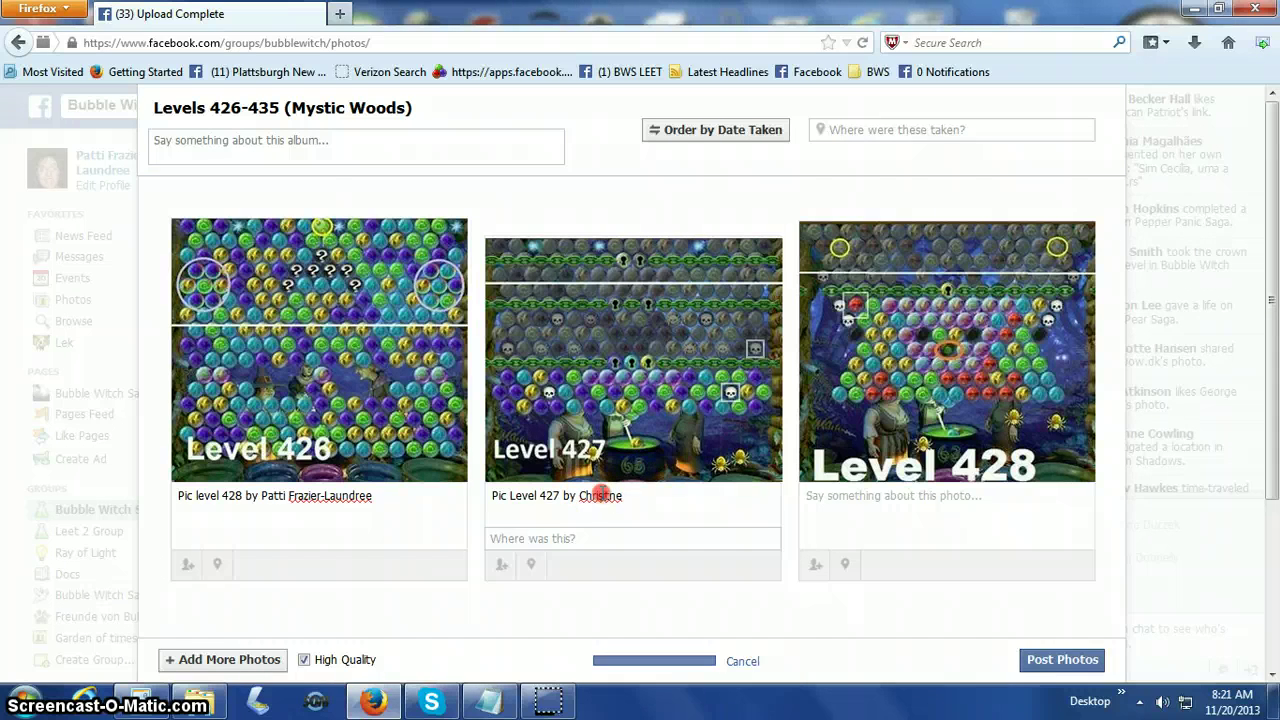
pyautogui.rightClick(602, 493)
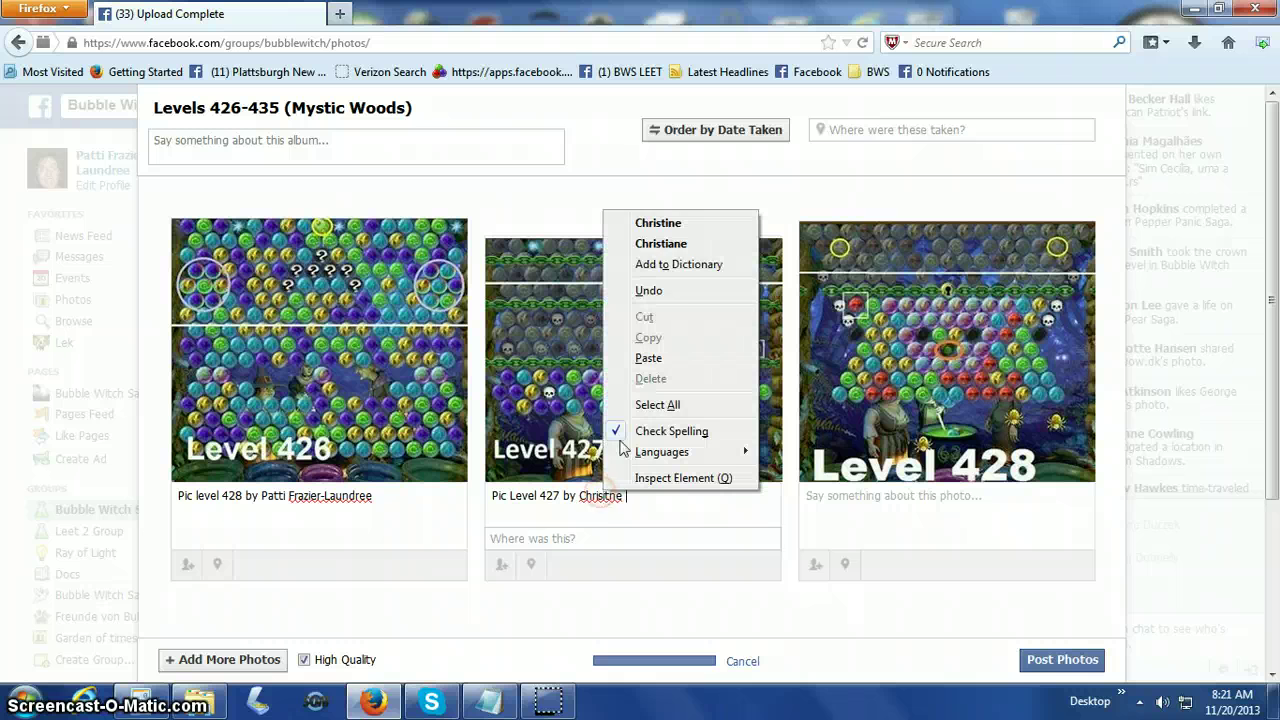
pyautogui.click(656, 223)
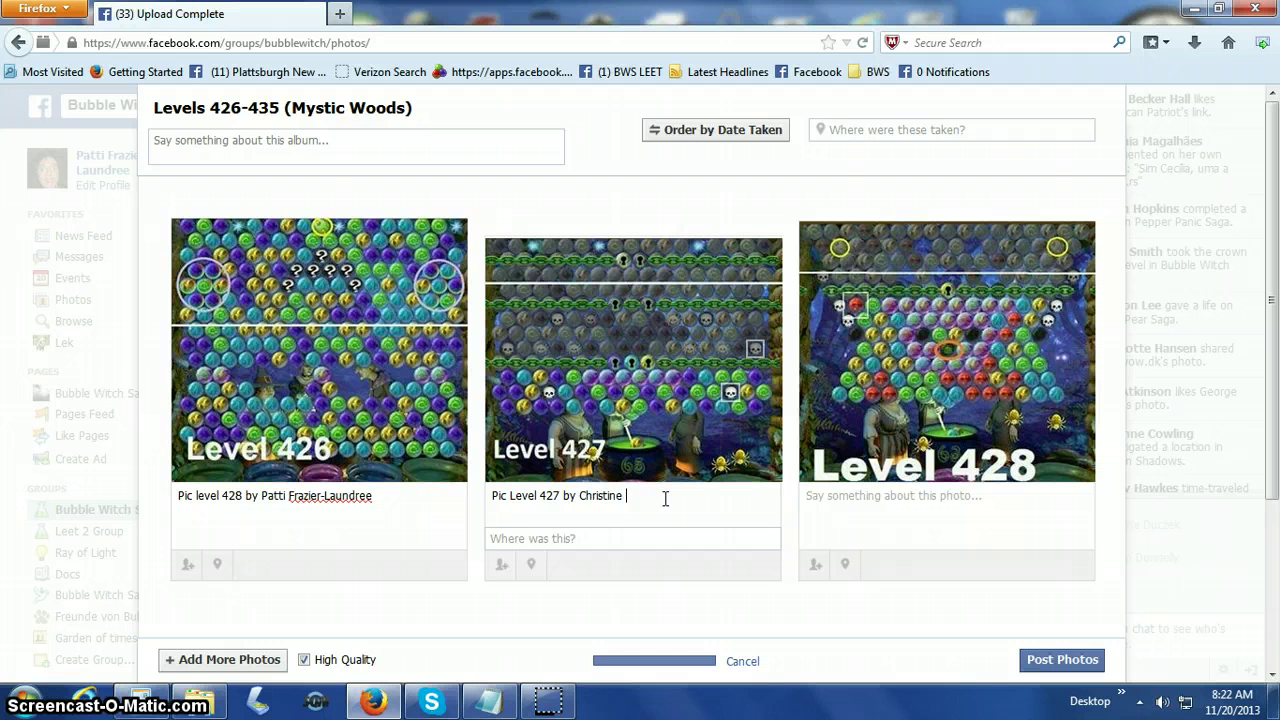
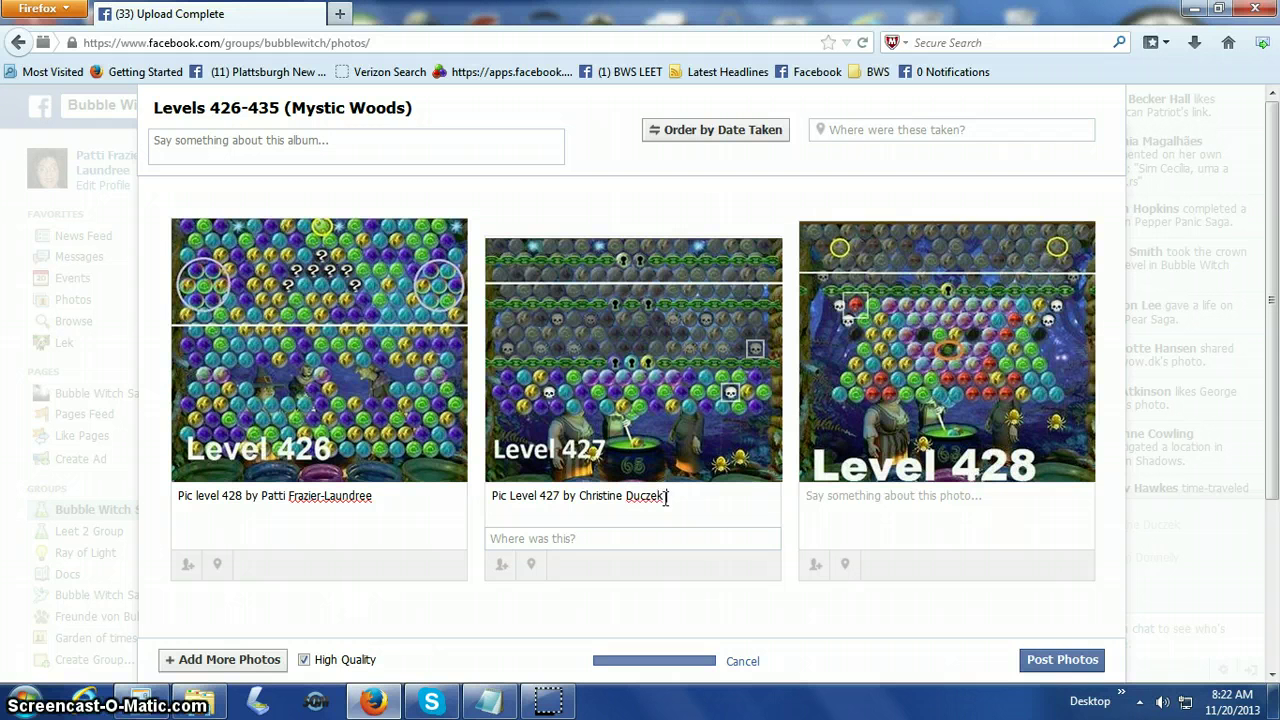
# Caption the Level 428 photo 'Pic 428 Level' followed by the contributor's full name.
pyautogui.click(826, 495)
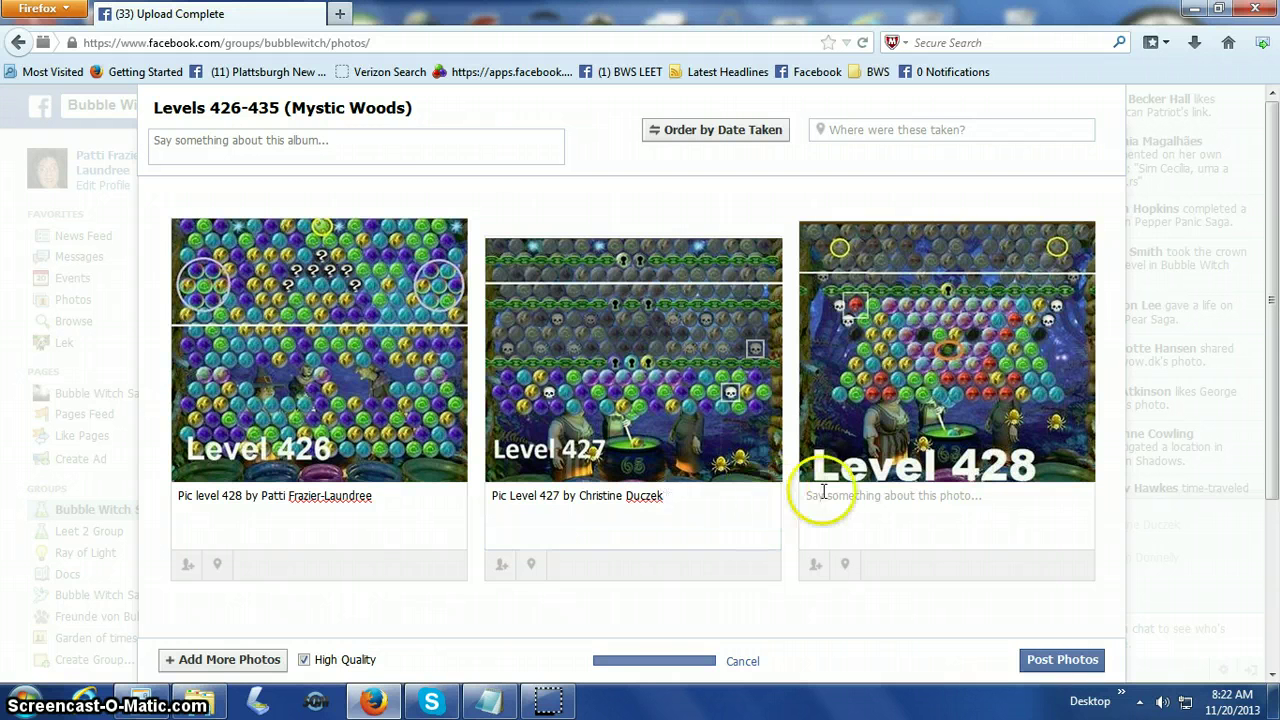
pyautogui.write('Pic')
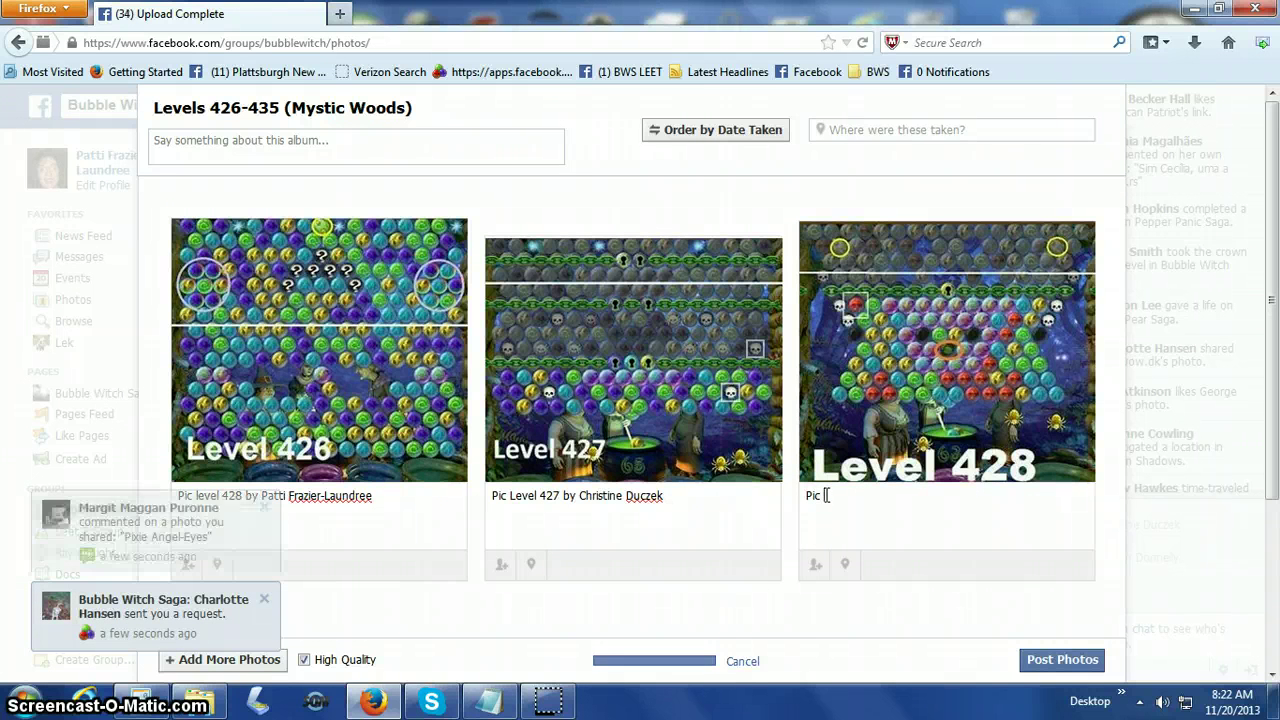
pyautogui.write(' Level J')
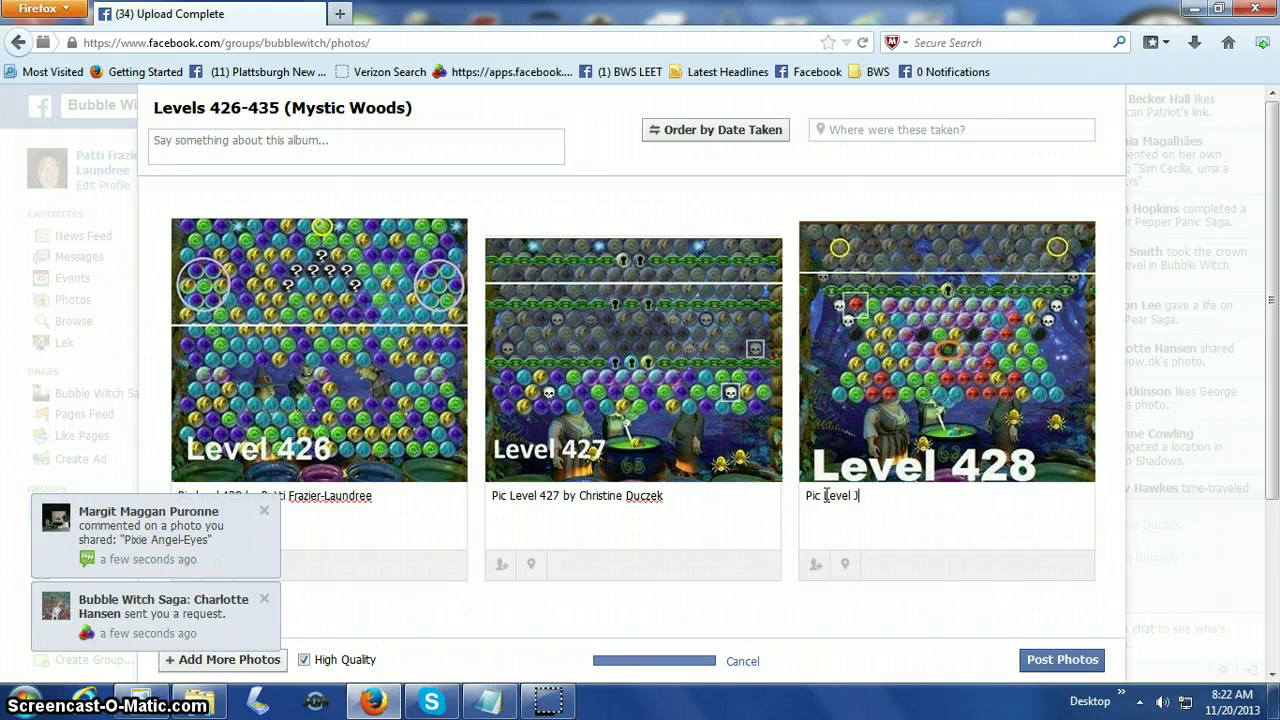
pyautogui.write('o Ellen')
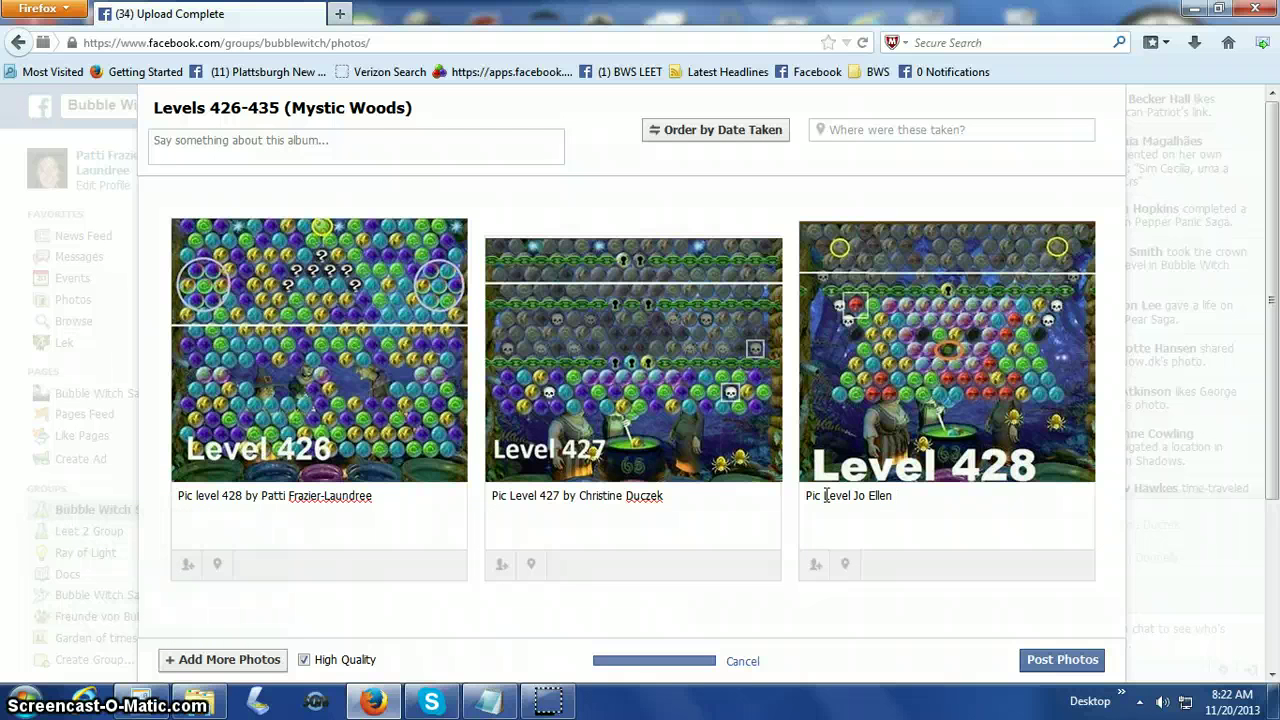
pyautogui.moveTo(302, 533)
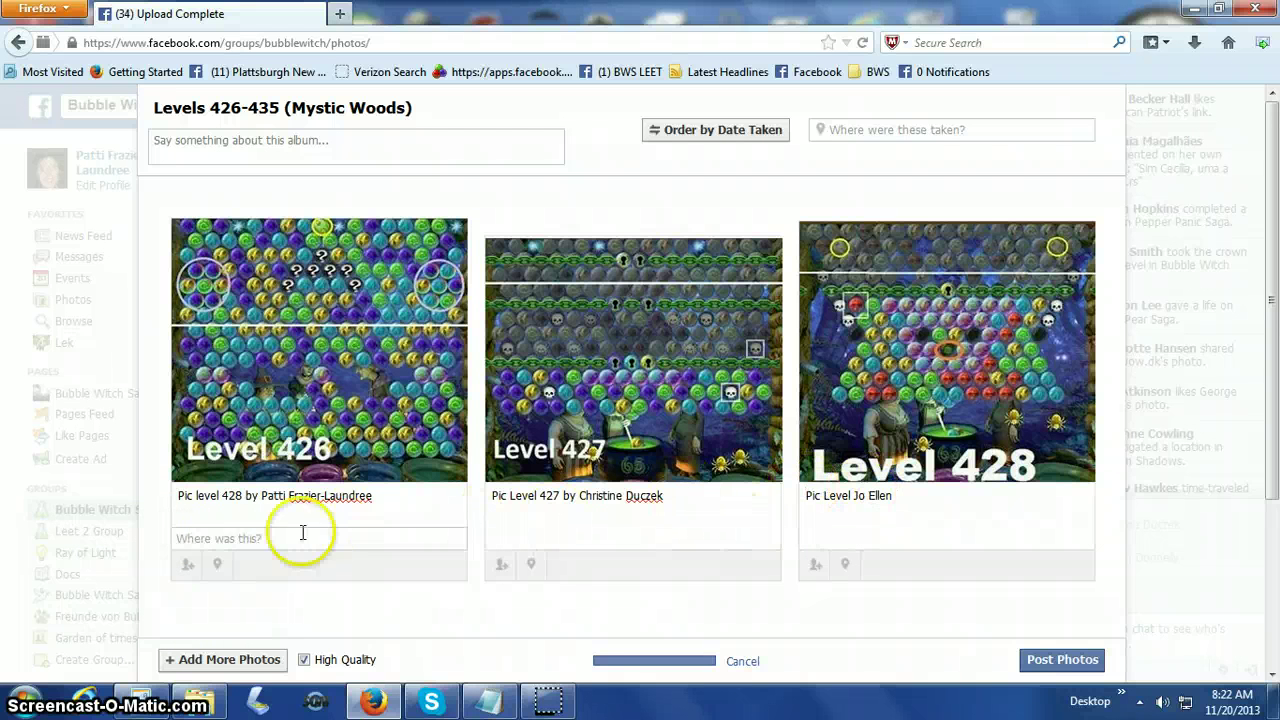
pyautogui.click(822, 498)
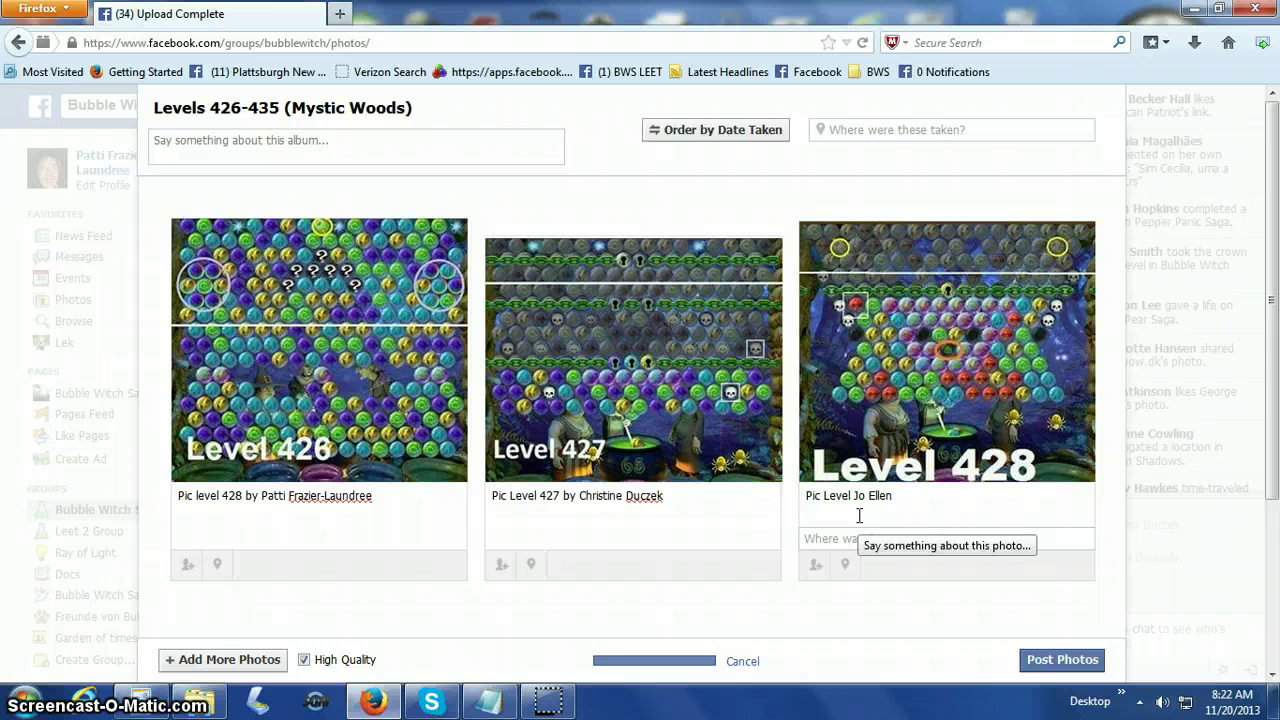
pyautogui.write('428')
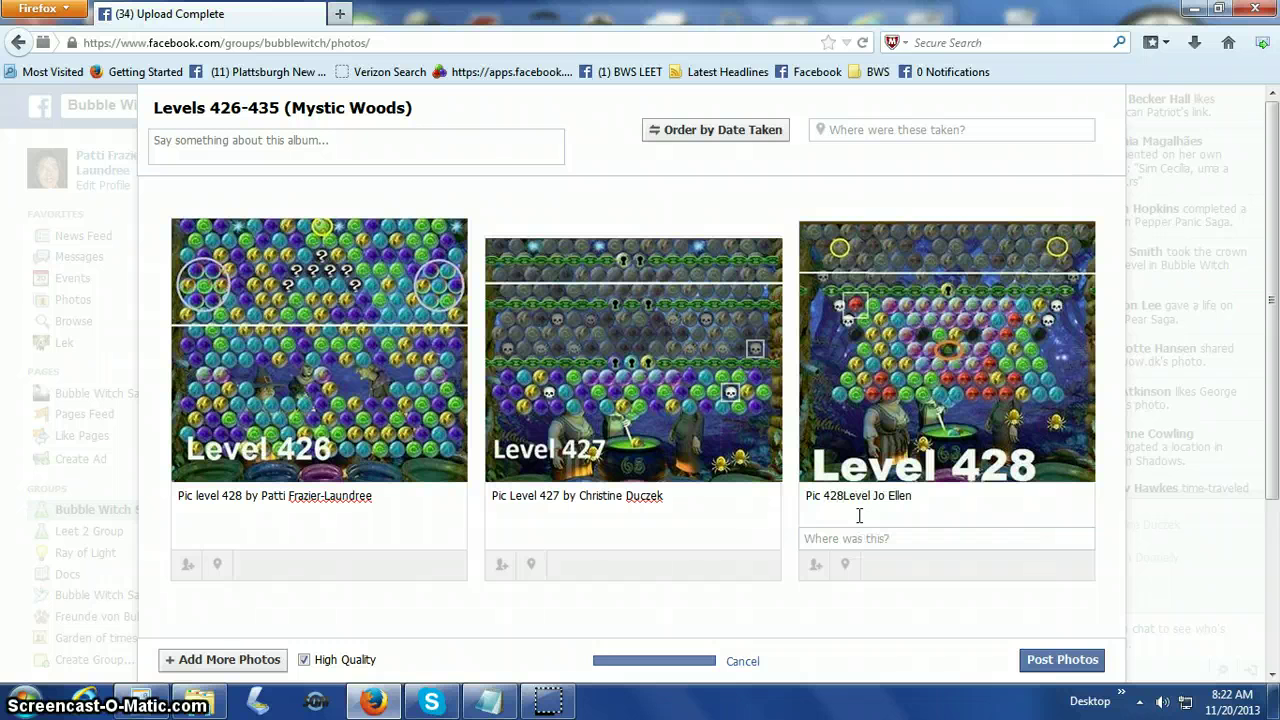
pyautogui.click(926, 494)
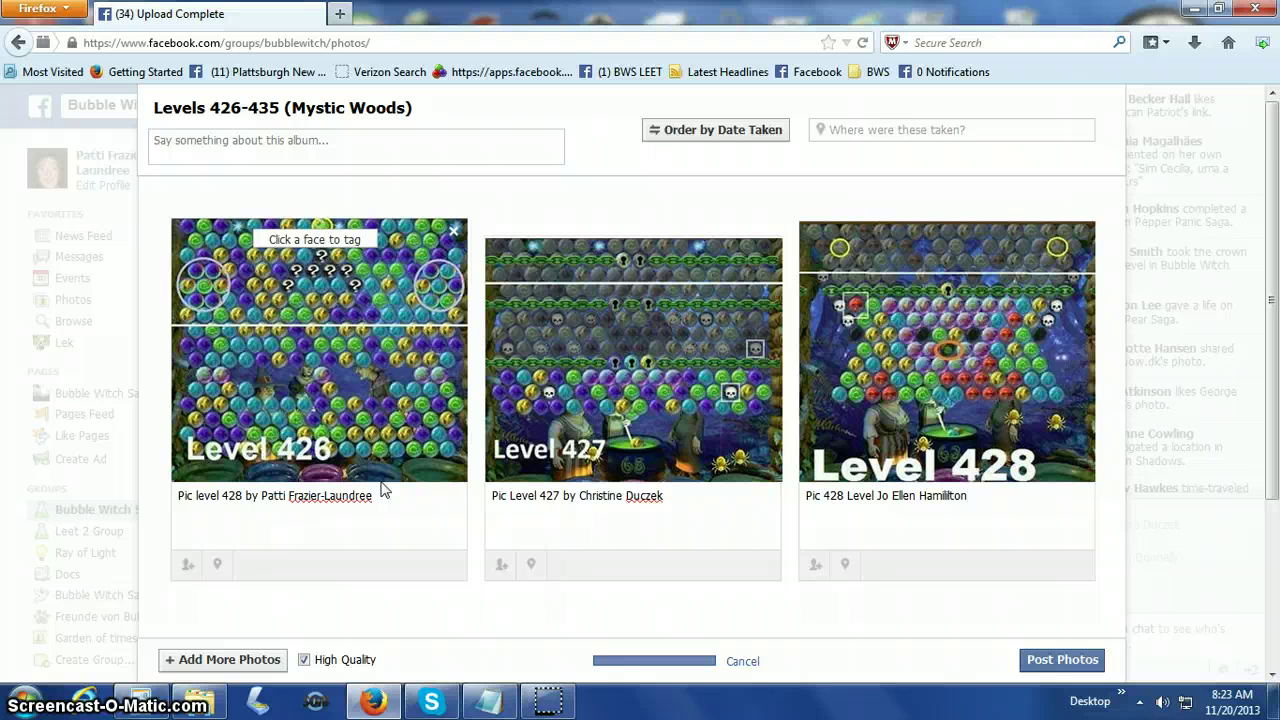
# Review the captions on the Level 426 and Level 427 photos.
pyautogui.click(380, 492)
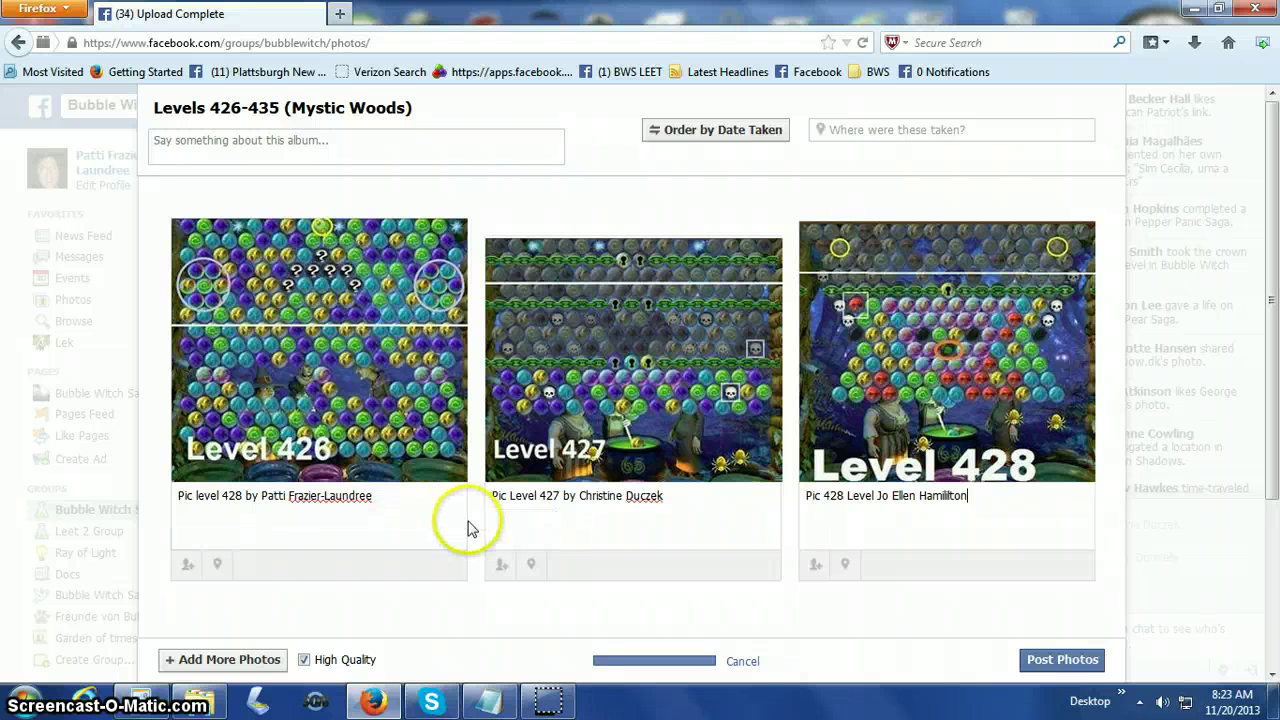
pyautogui.click(523, 520)
pyautogui.click(576, 538)
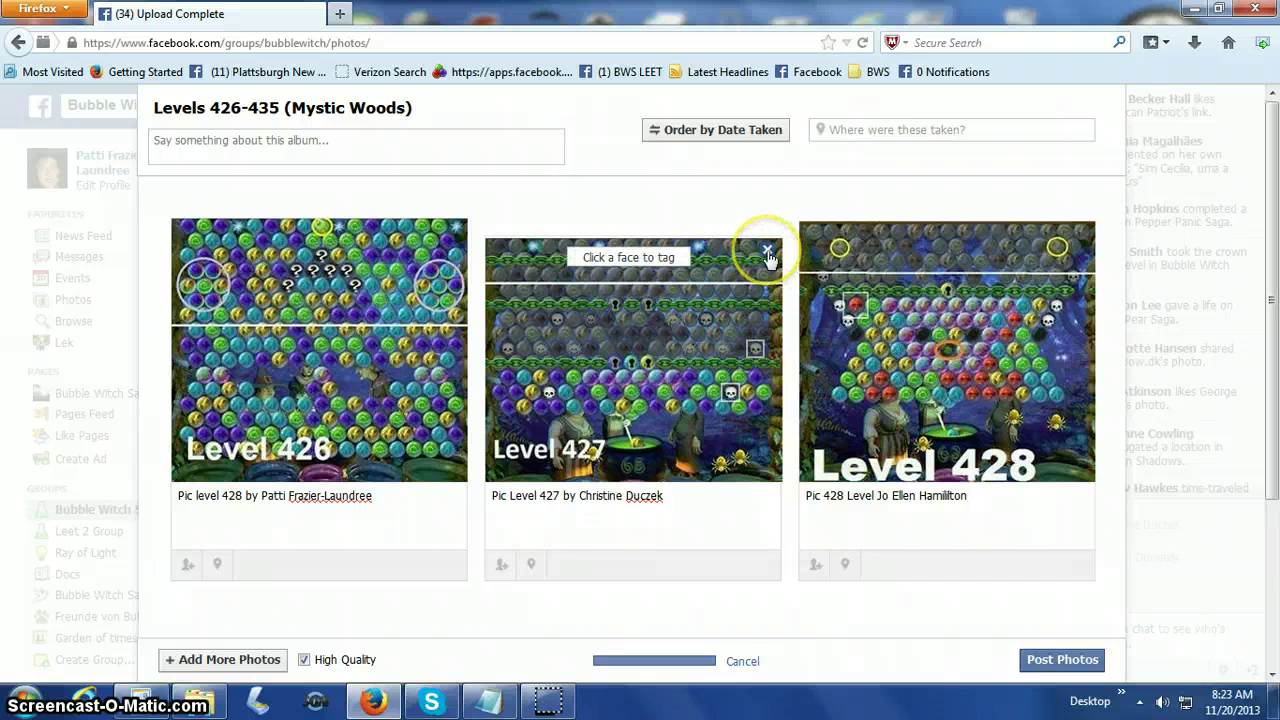
pyautogui.click(768, 252)
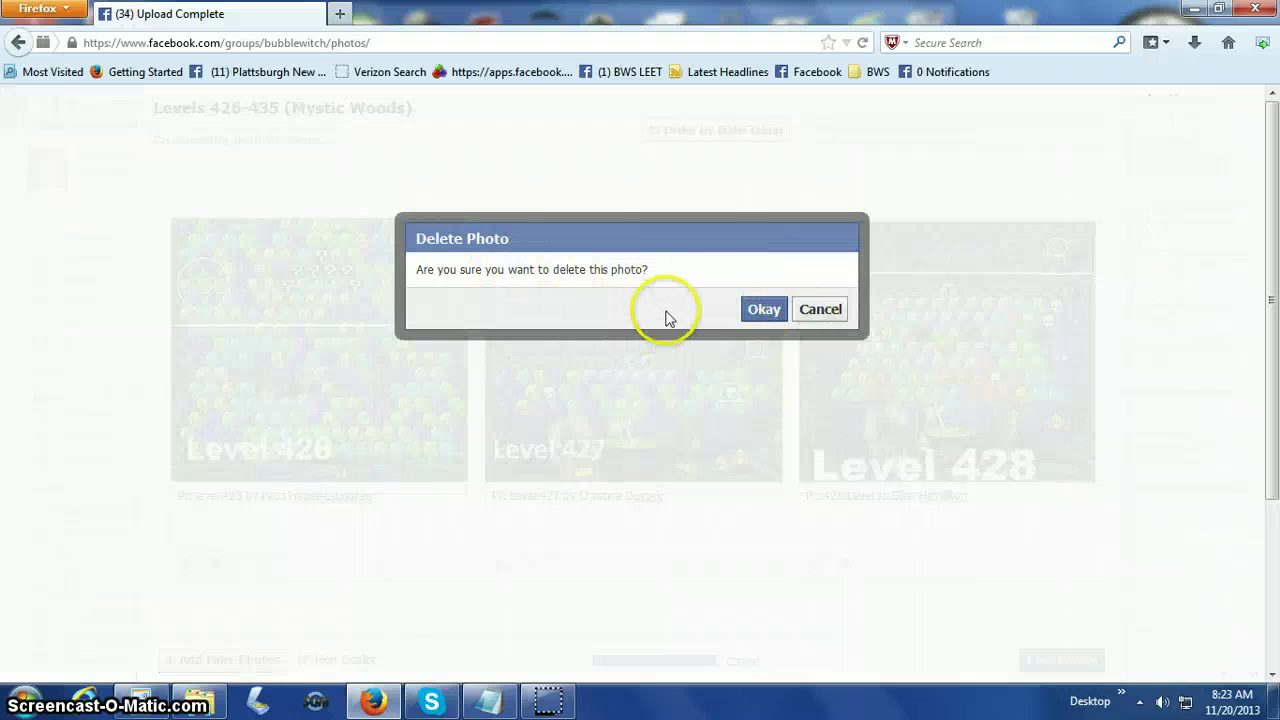
pyautogui.click(817, 316)
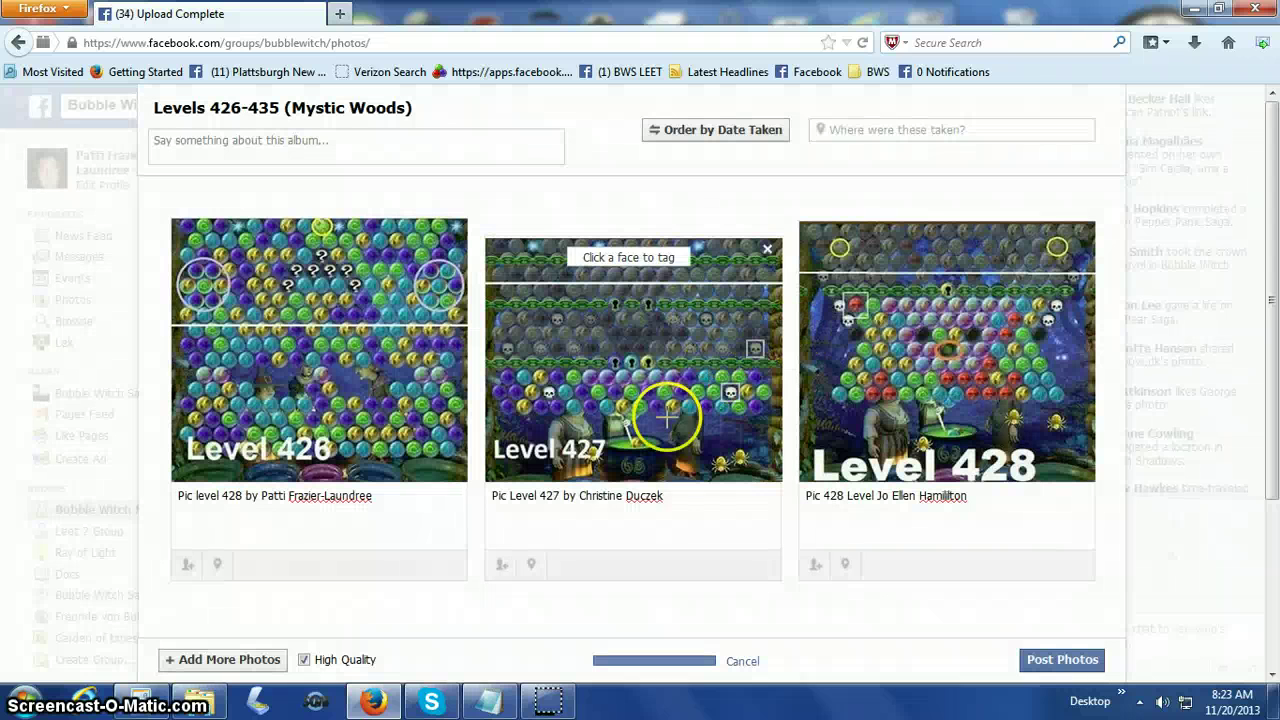
pyautogui.moveTo(626, 523)
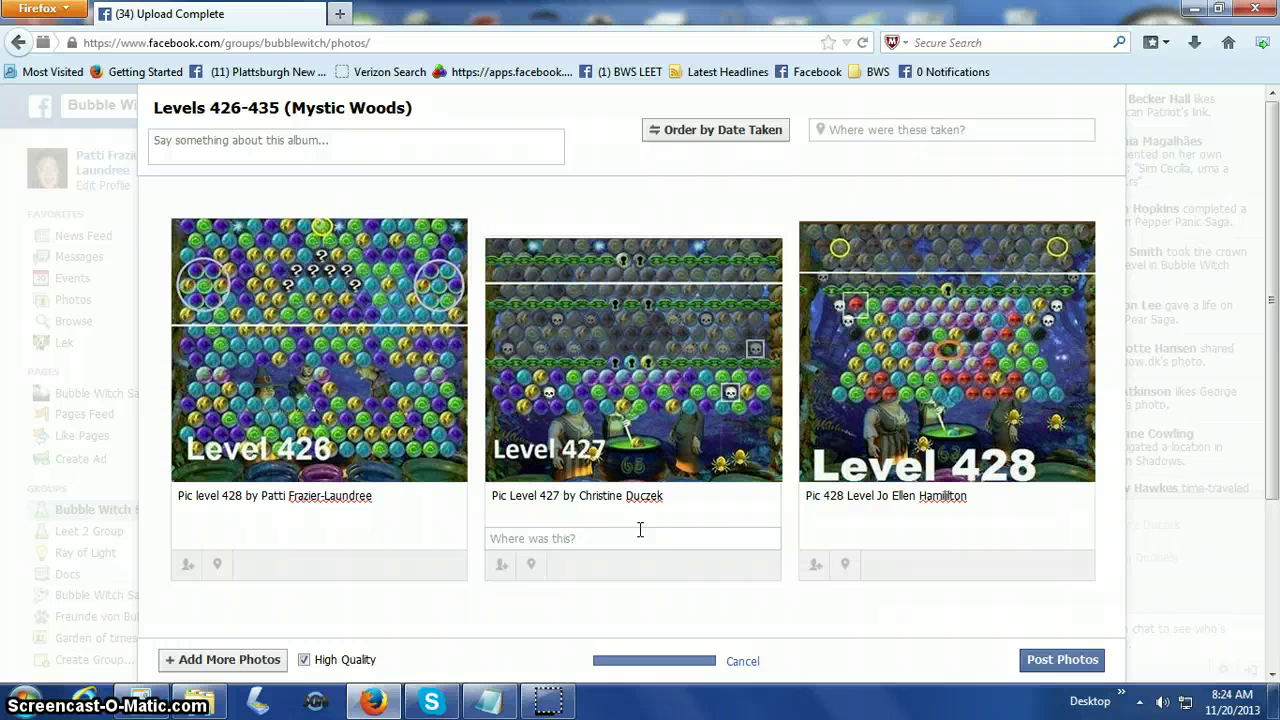
# Caption the Level 429 and 430 photos 'Pic level 429 by' and 'Pic level 430 by' plus the contributor's name.
pyautogui.click(580, 622)
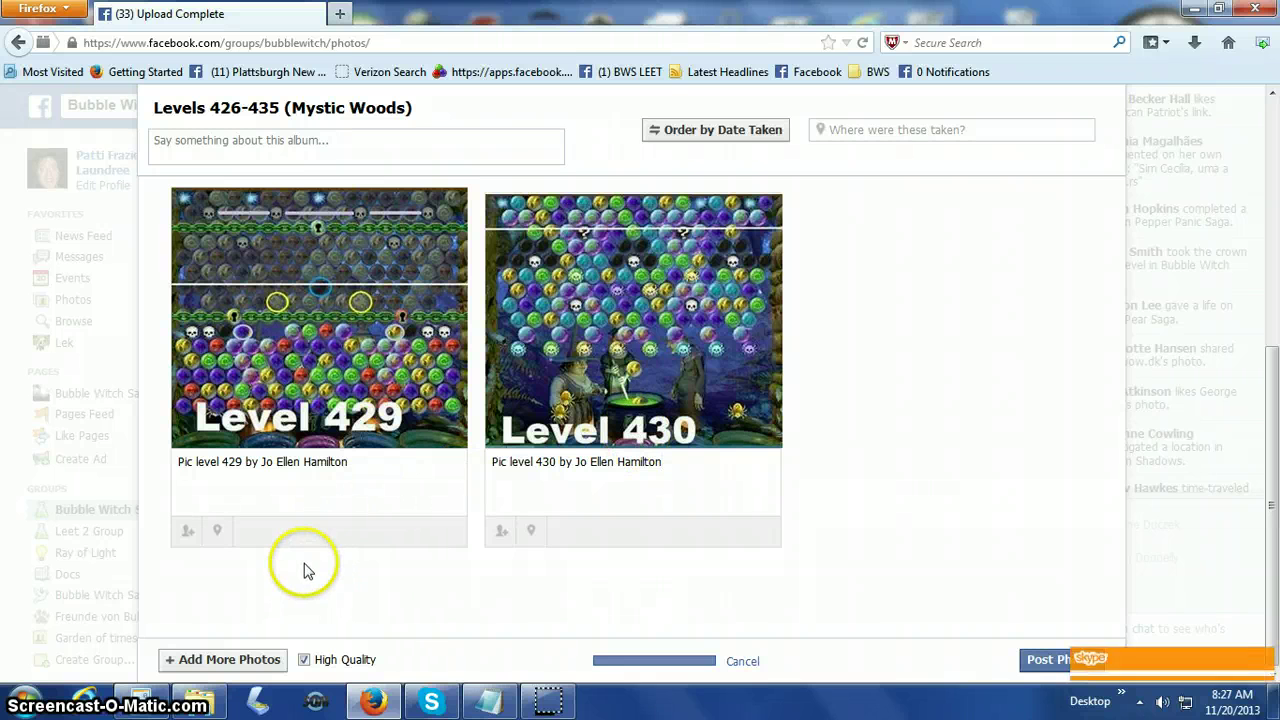
# Post the five captioned photos to the Mystic Woods album and open the Level 426 photo in the viewer.
pyautogui.click(1043, 662)
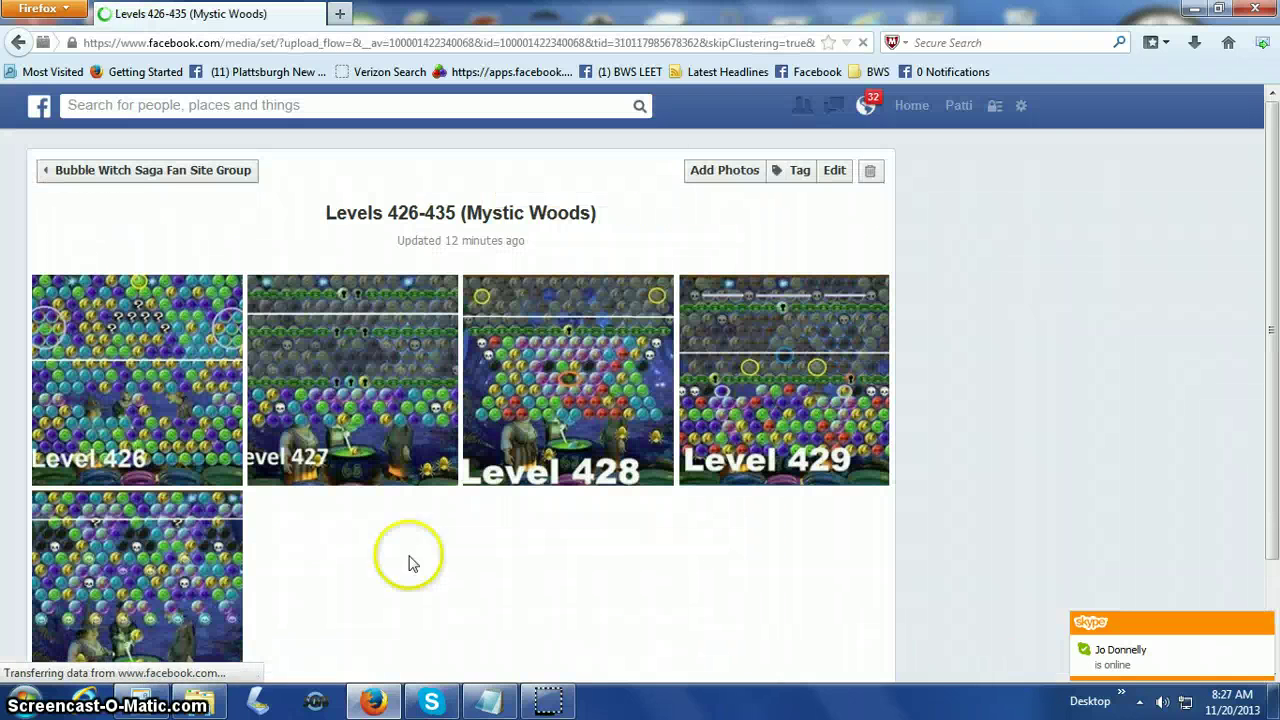
pyautogui.scroll(-2, 308, 530)
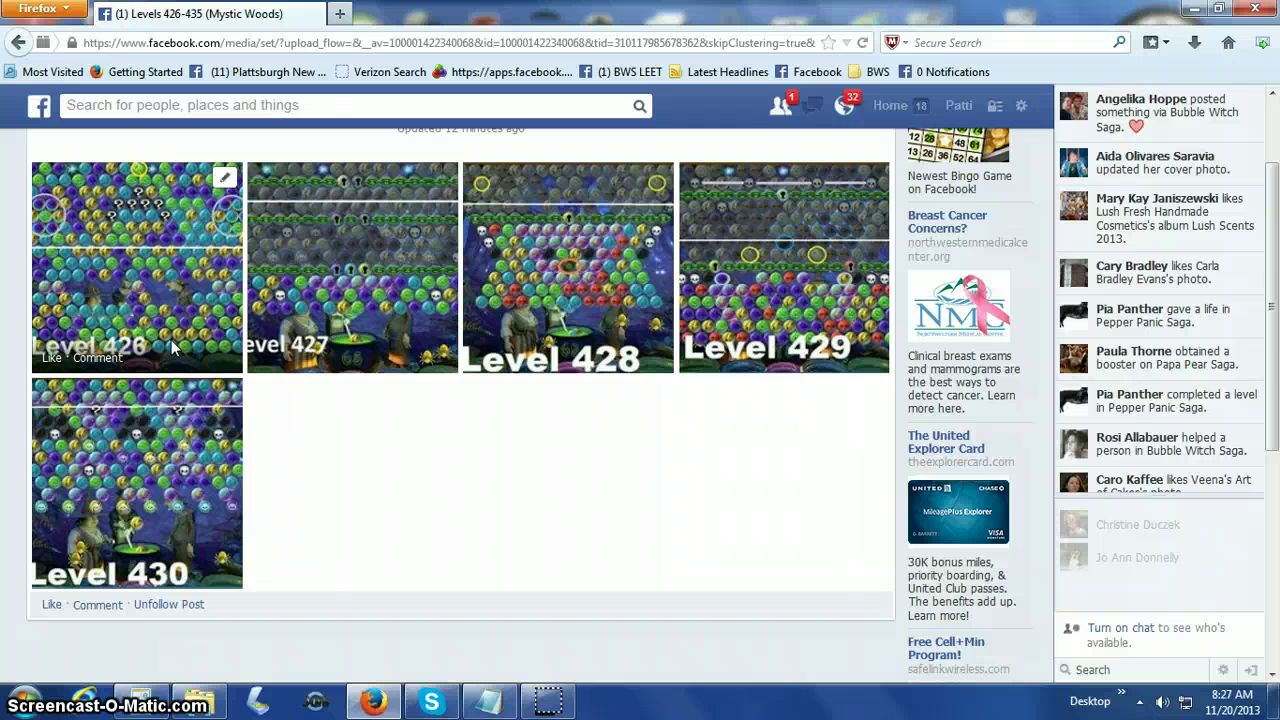
pyautogui.click(171, 340)
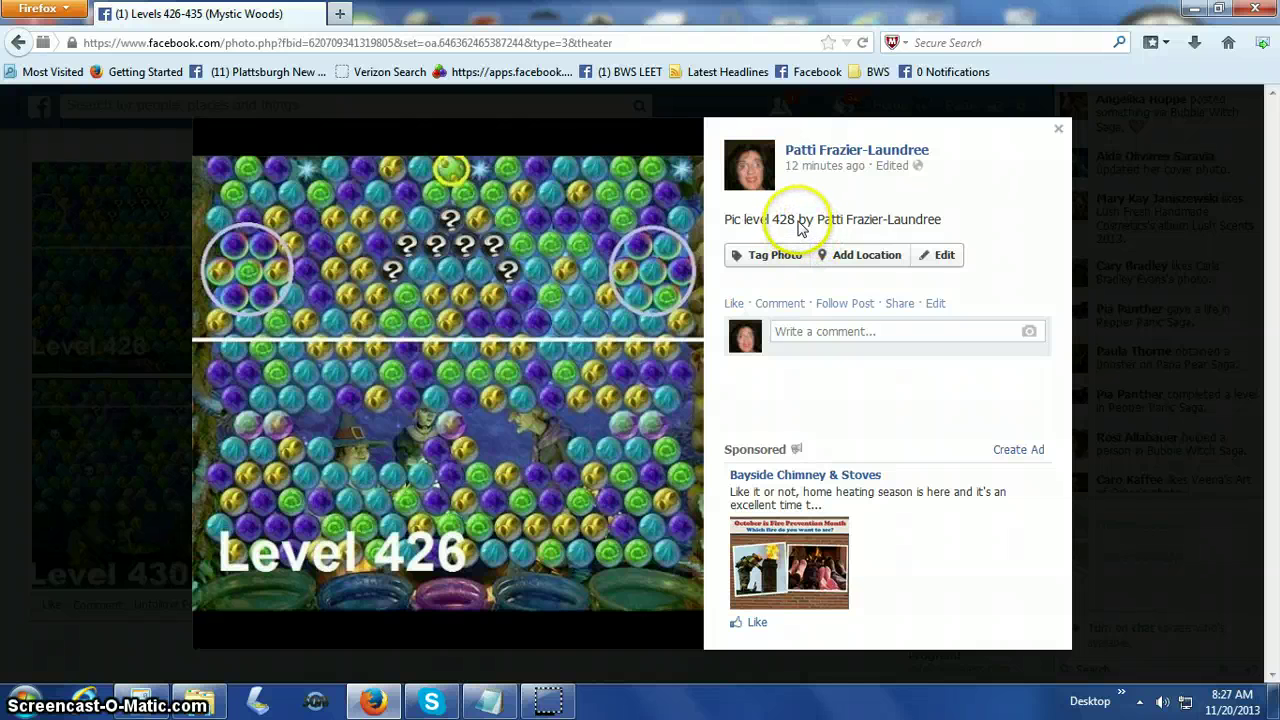
# Correct the Level 426 photo's caption from 'level 428' to 'level 426' and save it.
pyautogui.click(797, 226)
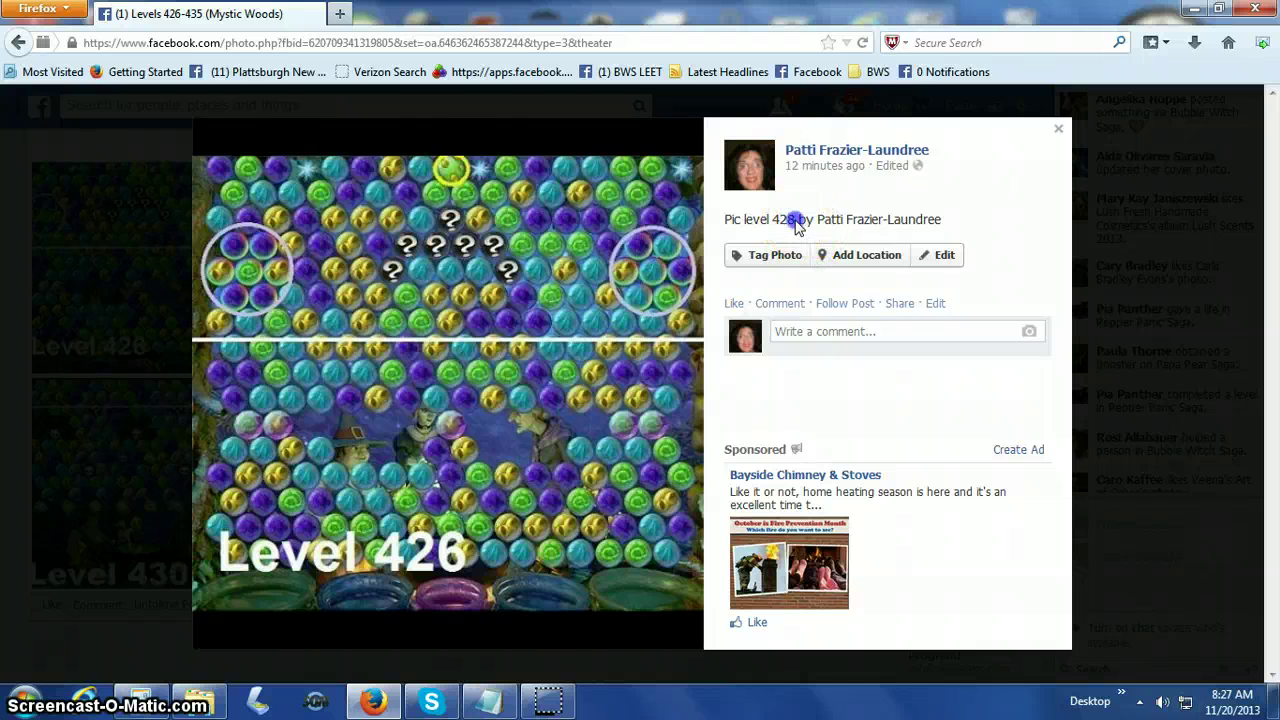
pyautogui.click(932, 258)
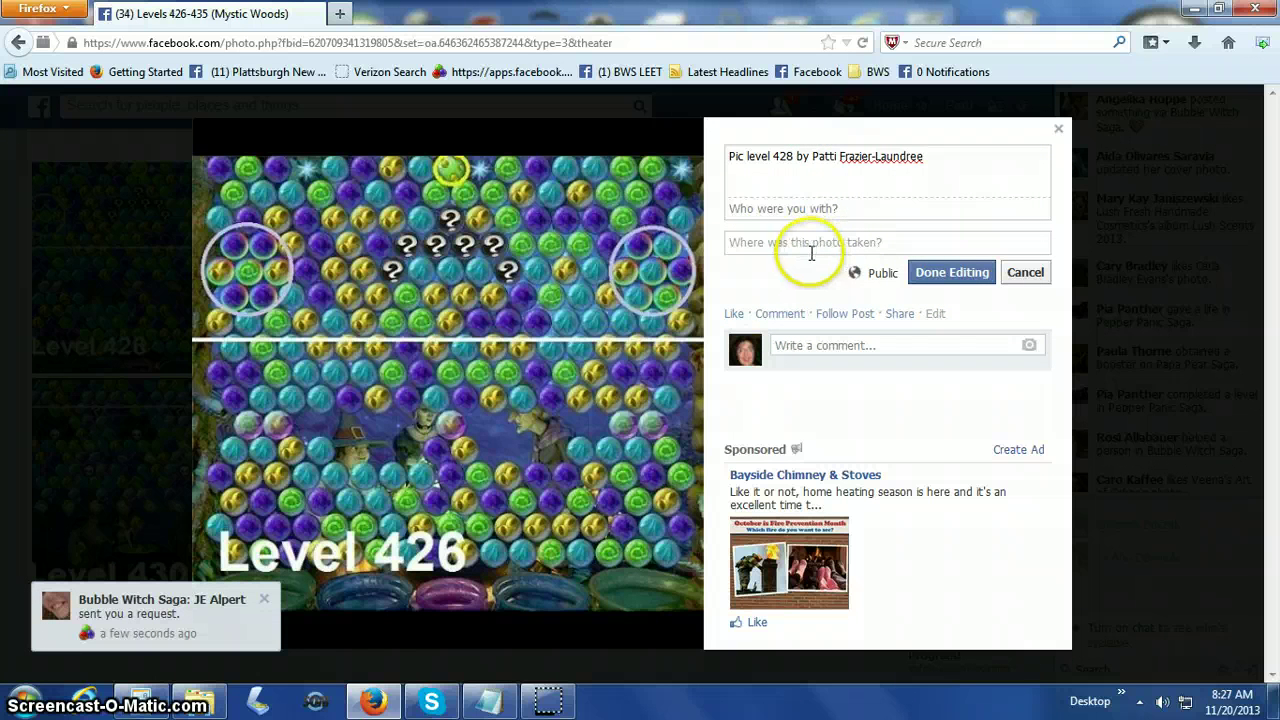
pyautogui.click(793, 157)
pyautogui.press('BackSpace')
pyautogui.write('6')
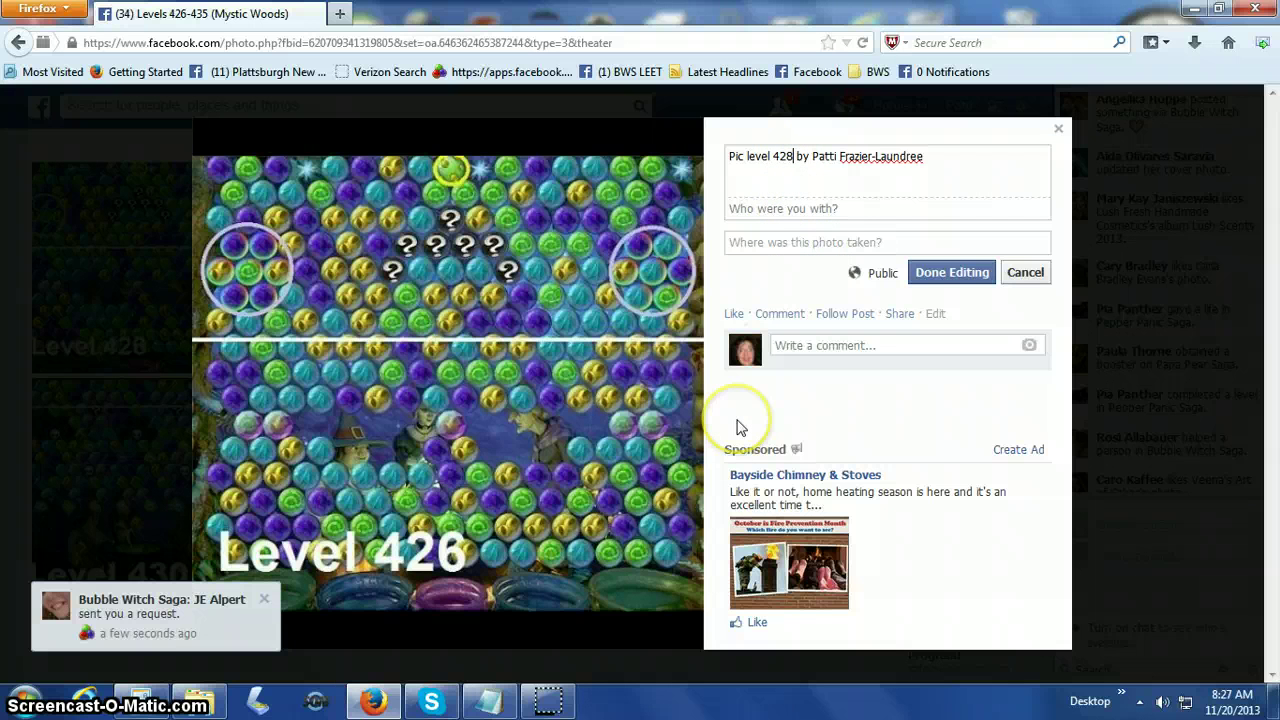
pyautogui.press('BackSpace')
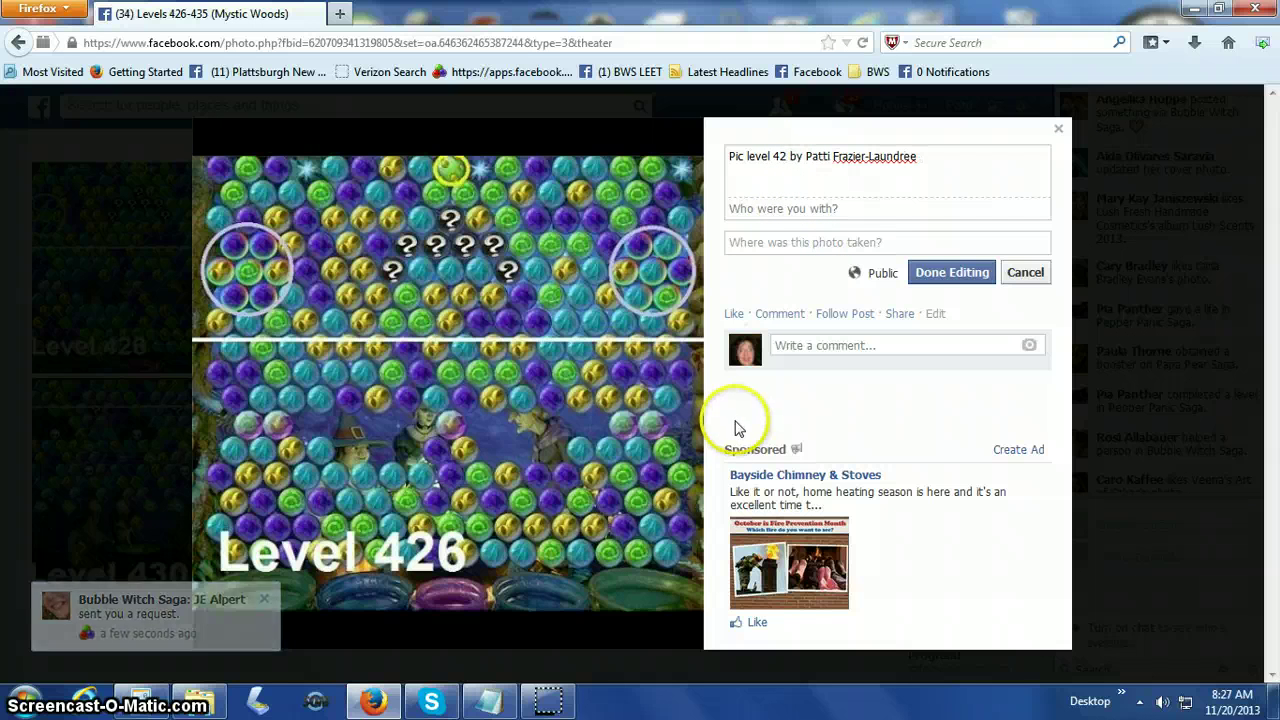
pyautogui.write('7')
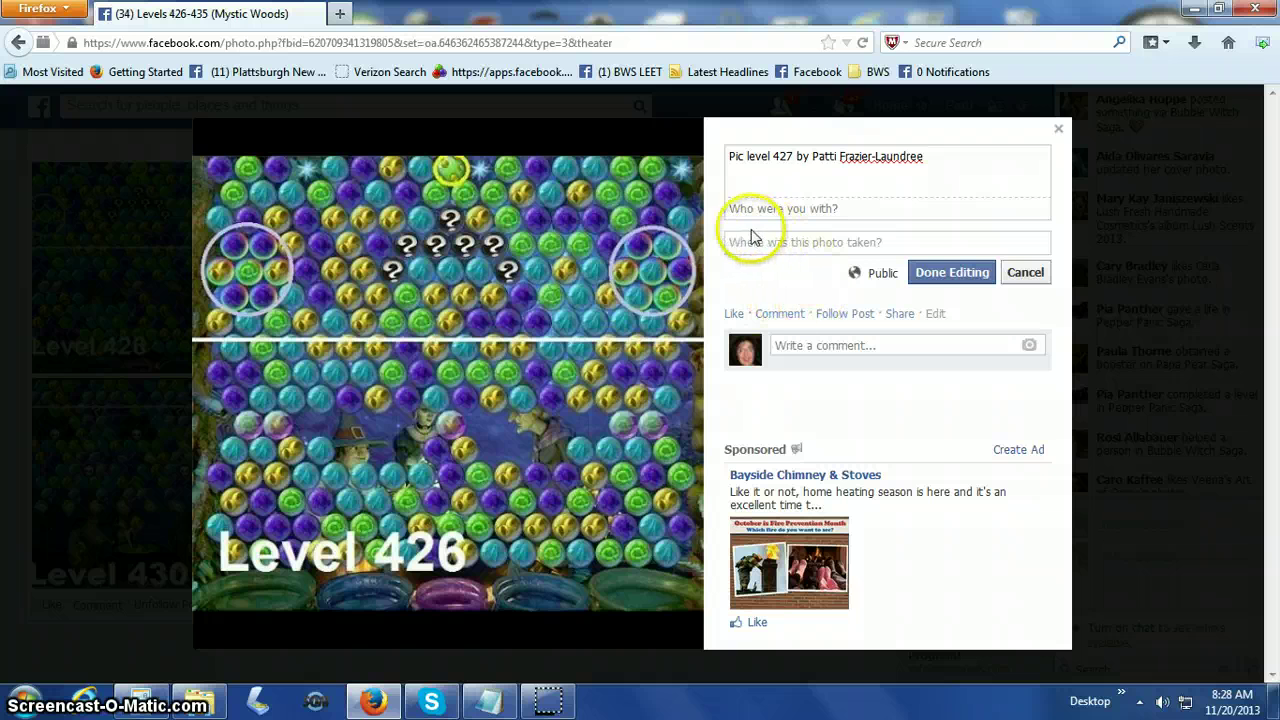
pyautogui.press('BackSpace')
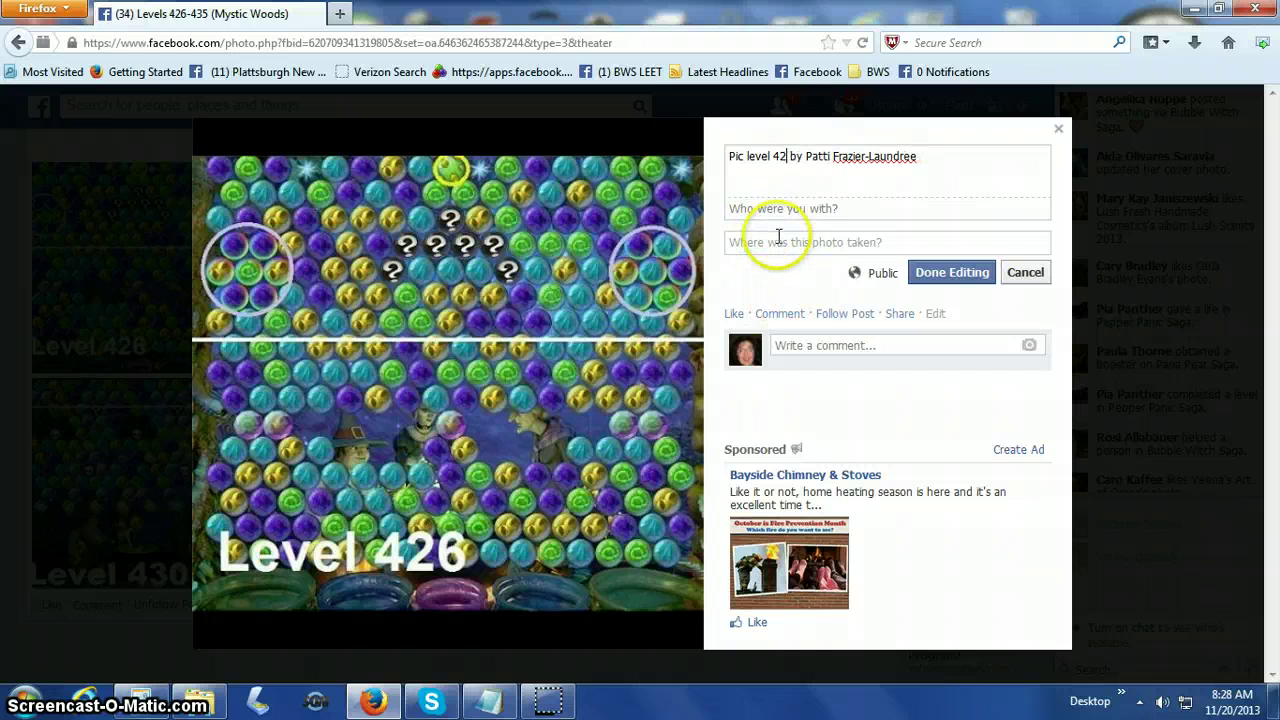
pyautogui.write('6')
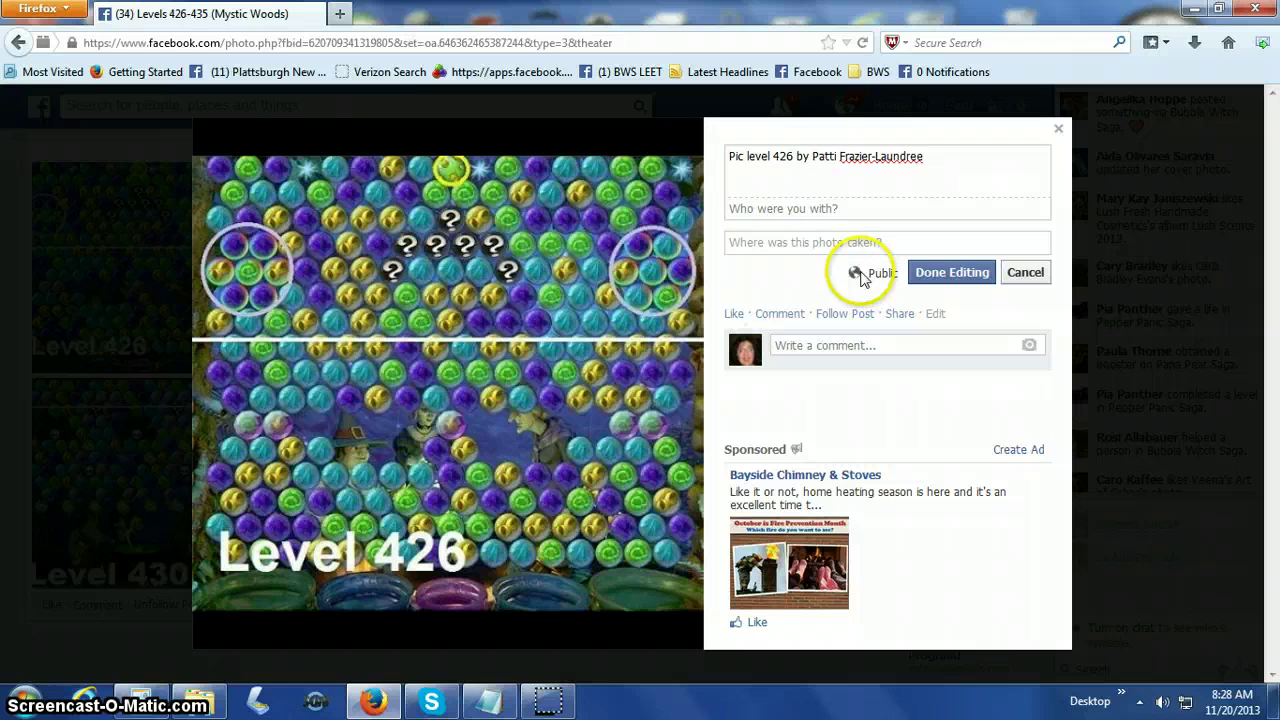
pyautogui.click(928, 272)
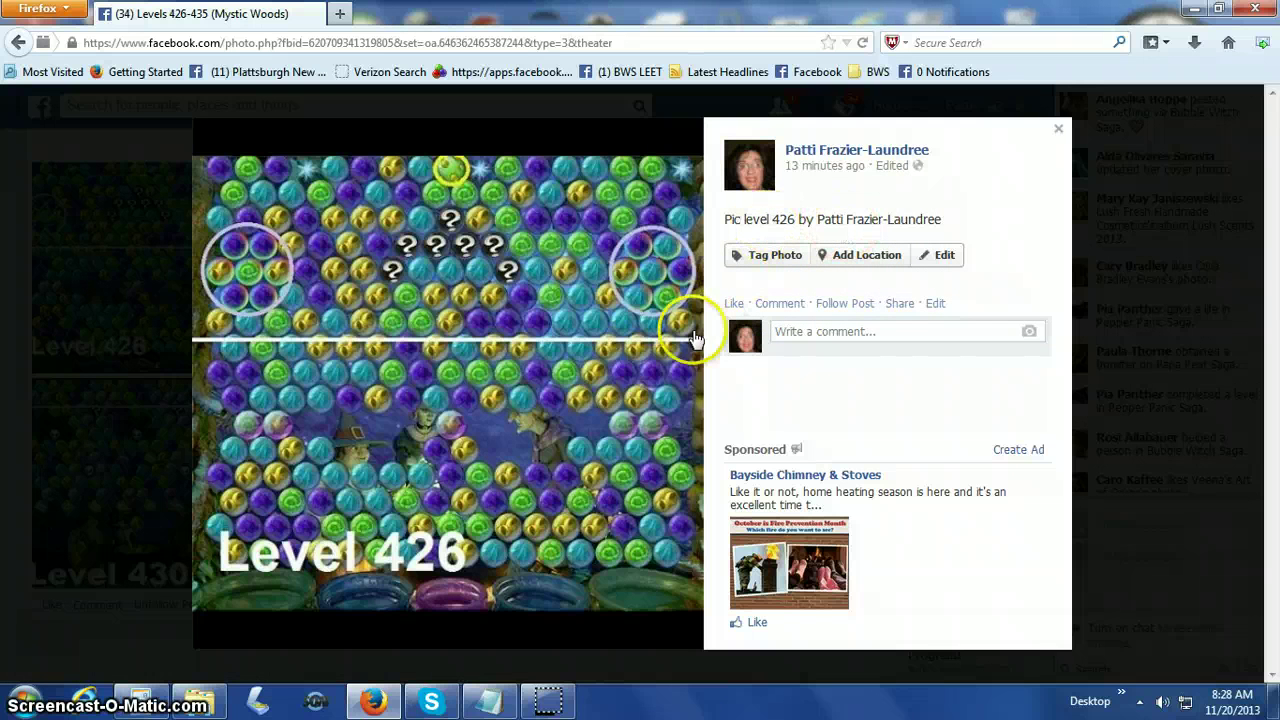
# Step through the Level 427 to 430 photos, then close the photo viewer.
pyautogui.click(668, 385)
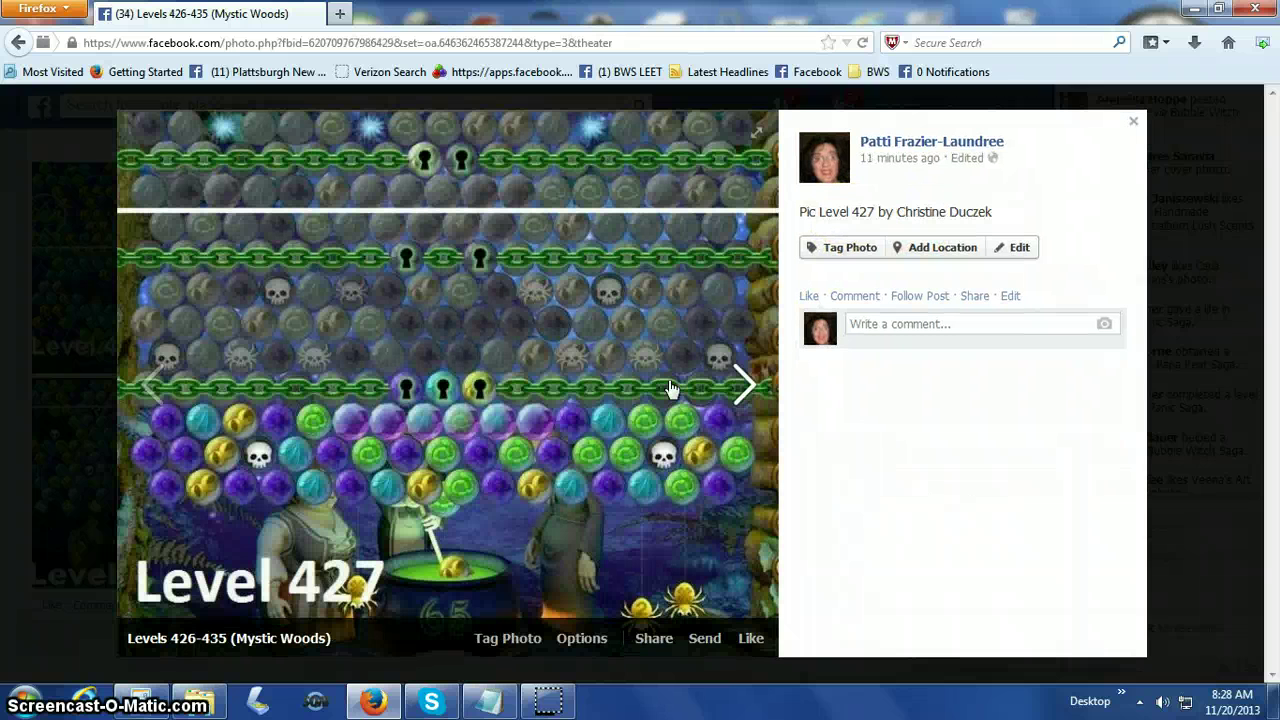
pyautogui.click(730, 382)
pyautogui.click(757, 390)
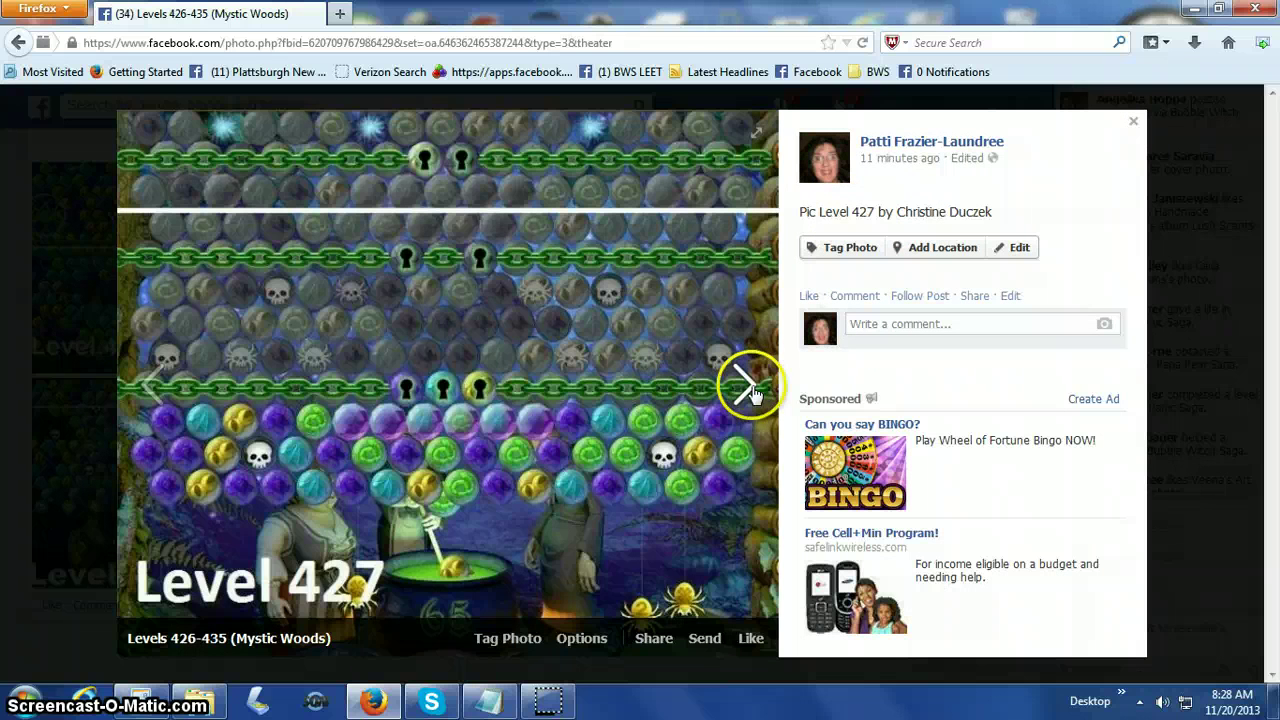
pyautogui.click(750, 392)
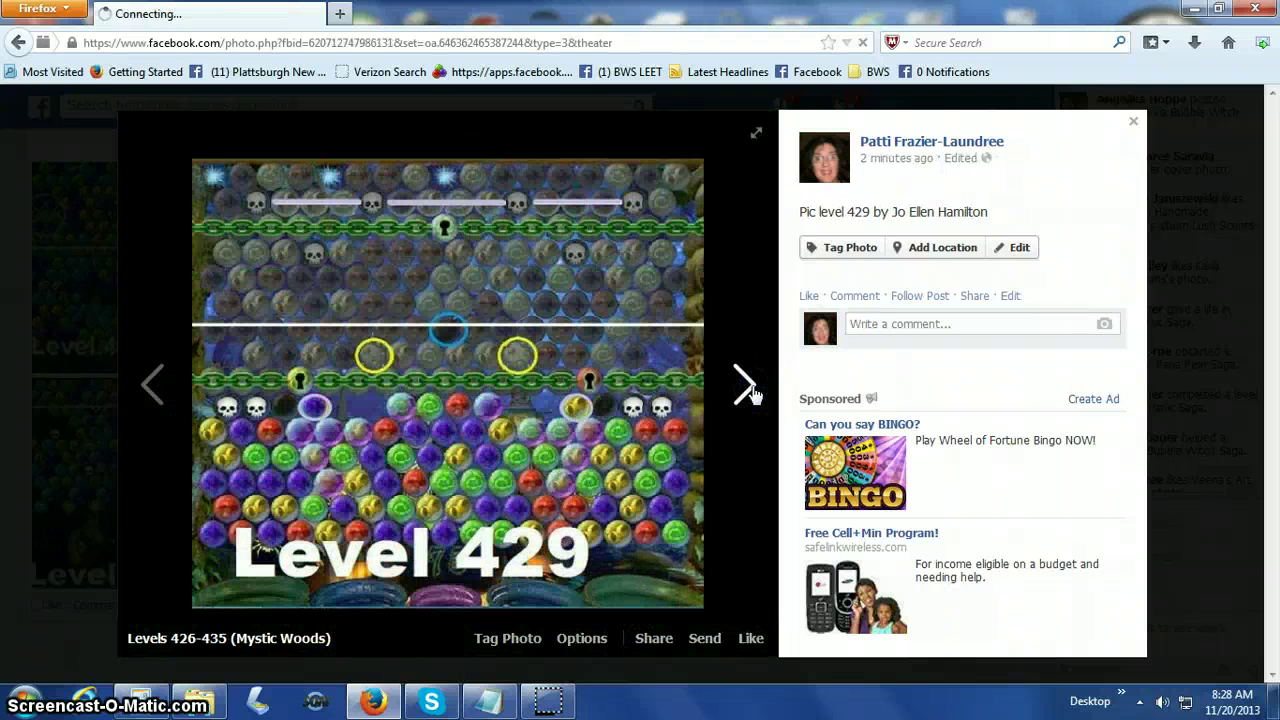
pyautogui.click(750, 390)
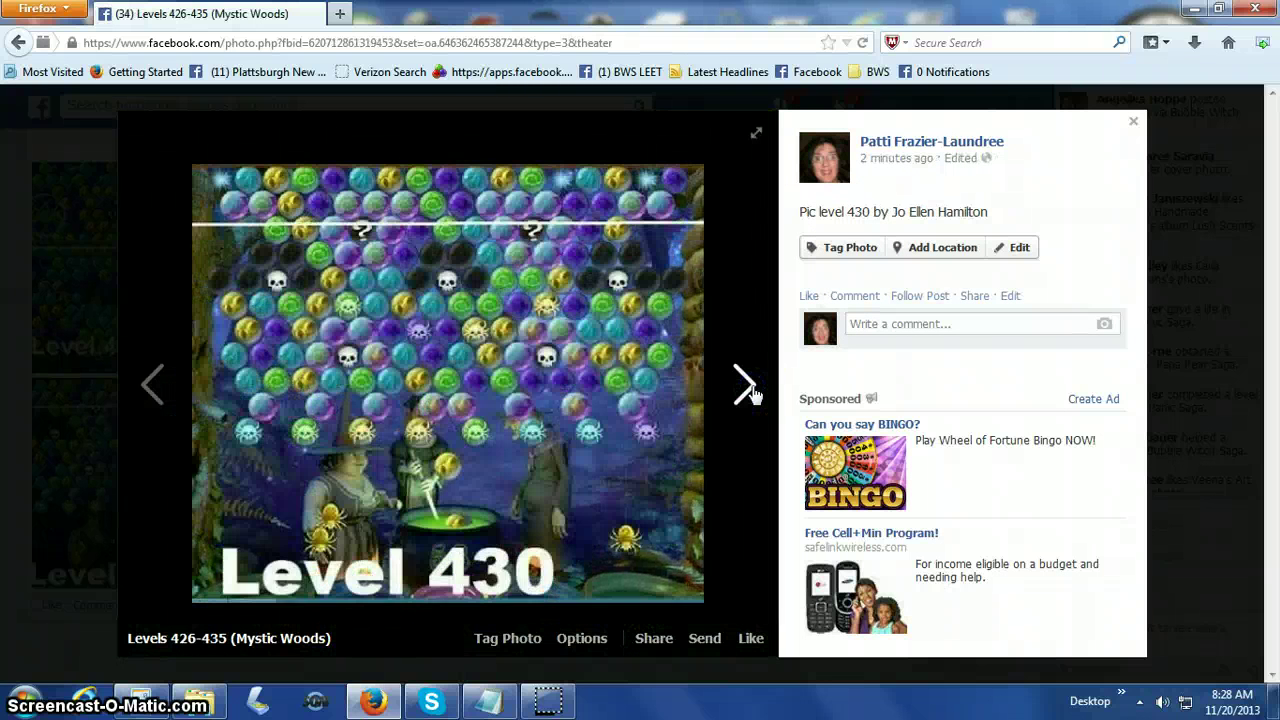
pyautogui.click(1133, 121)
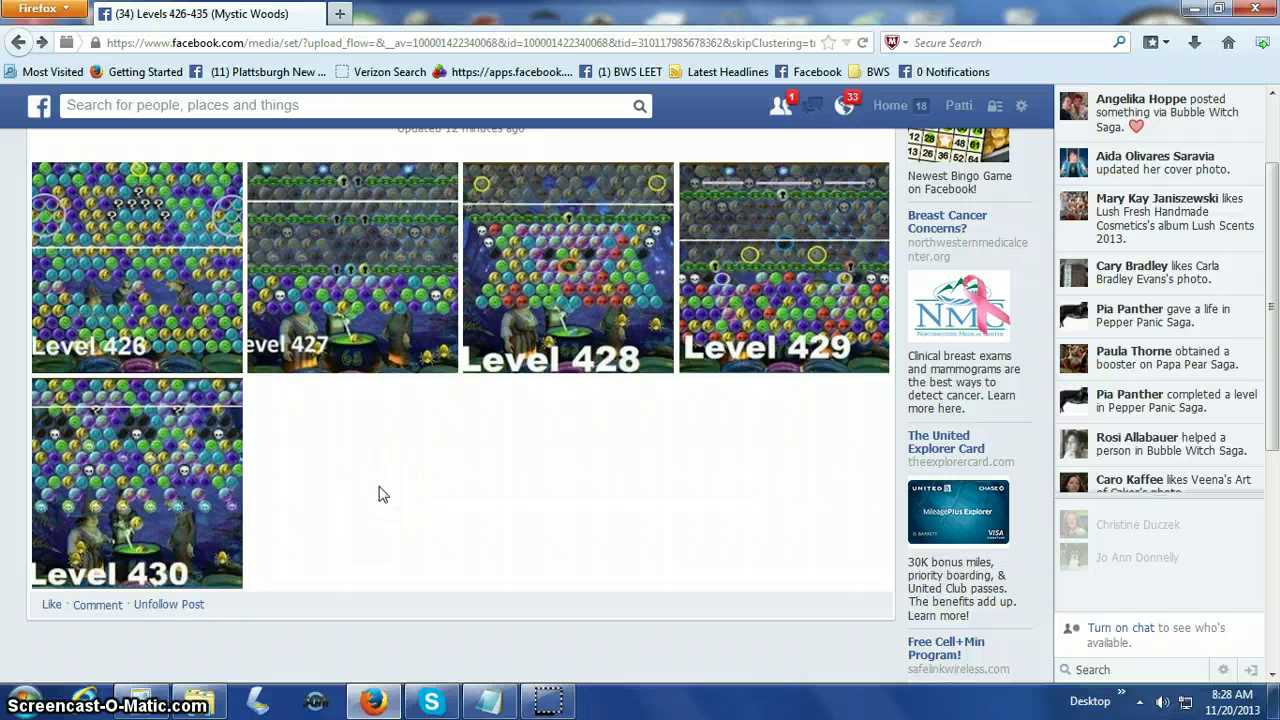
# Comment 'Photos for levels 426-230 added to album.' under the album post.
pyautogui.scroll(-2, 572, 420)
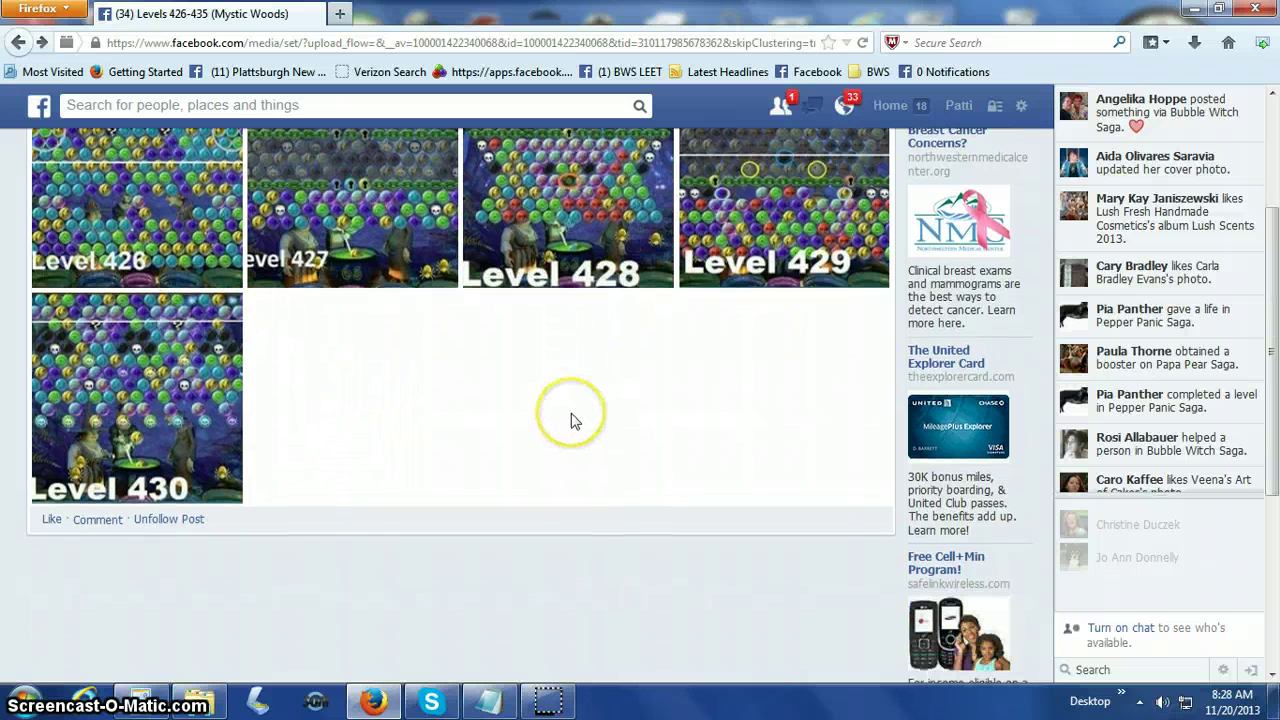
pyautogui.scroll(-1, 572, 420)
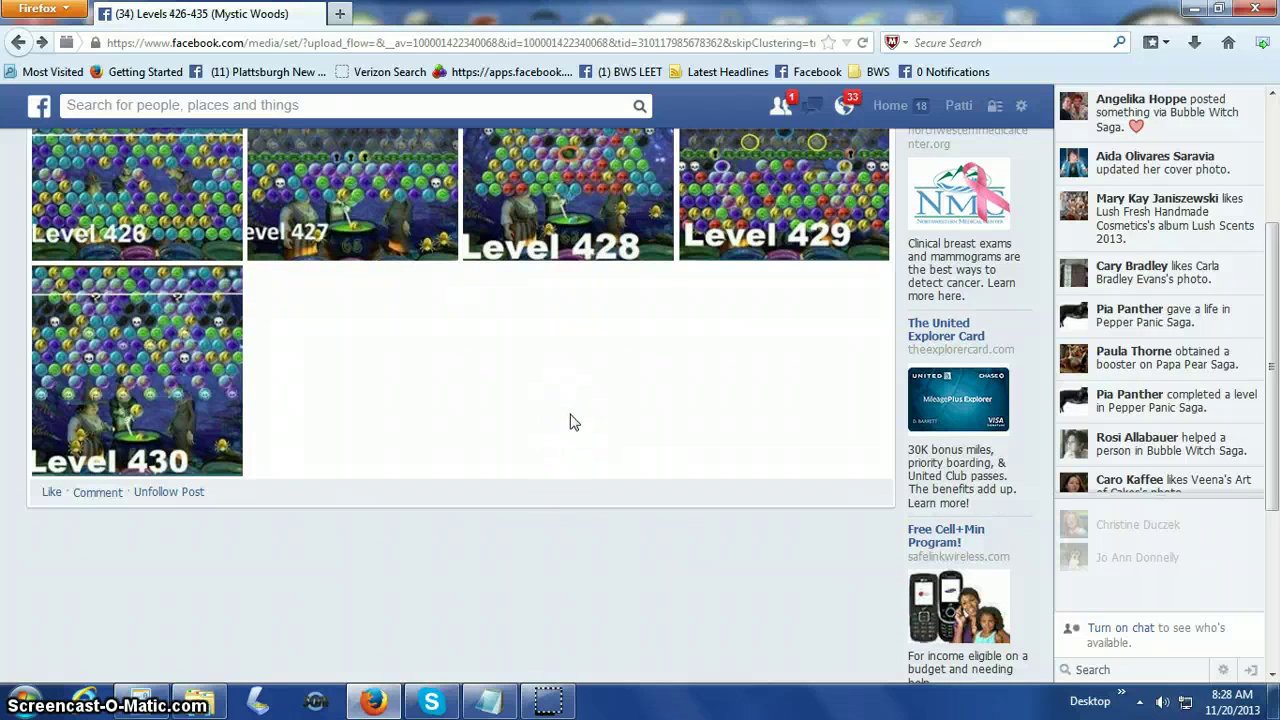
pyautogui.click(105, 497)
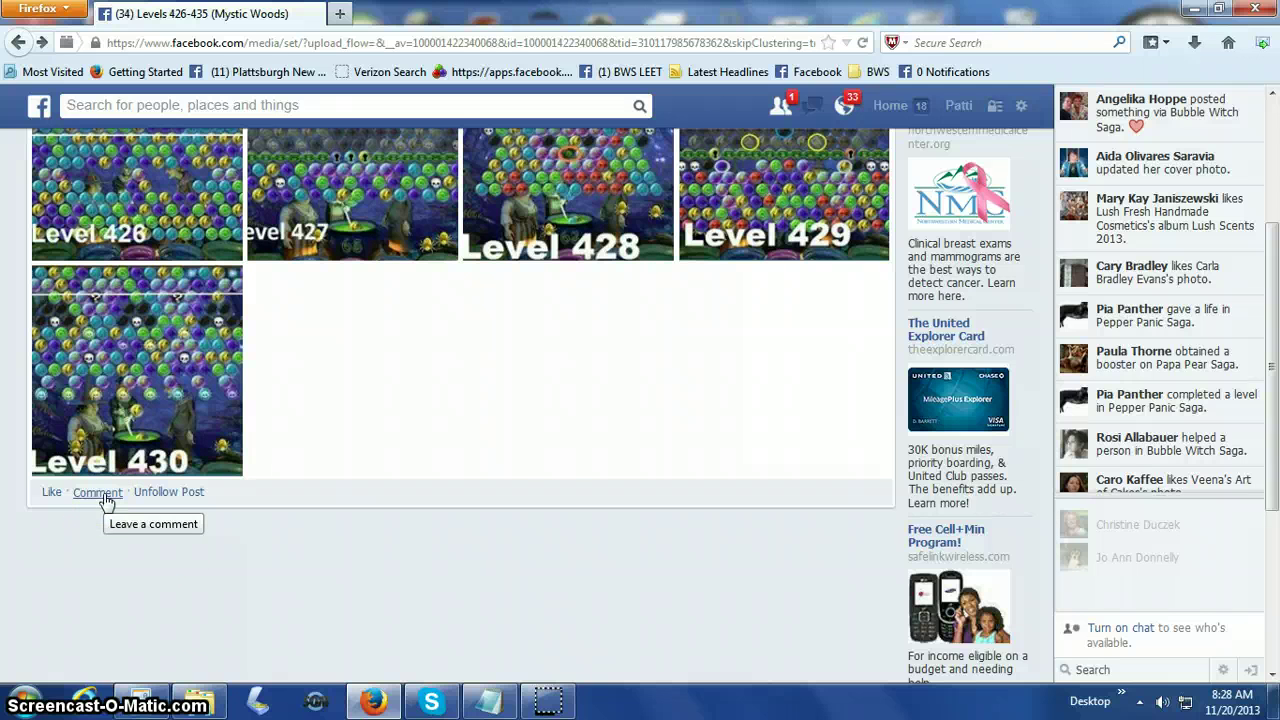
pyautogui.click(105, 497)
pyautogui.moveTo(415, 697)
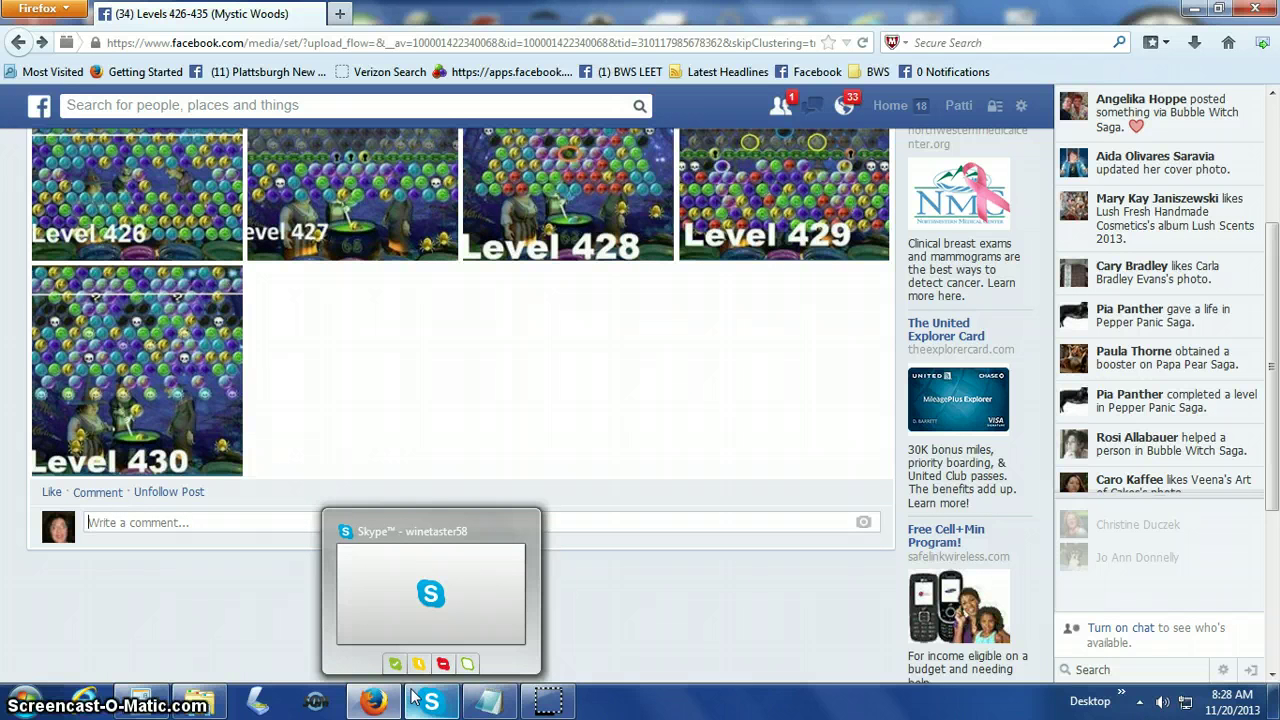
pyautogui.write('P')
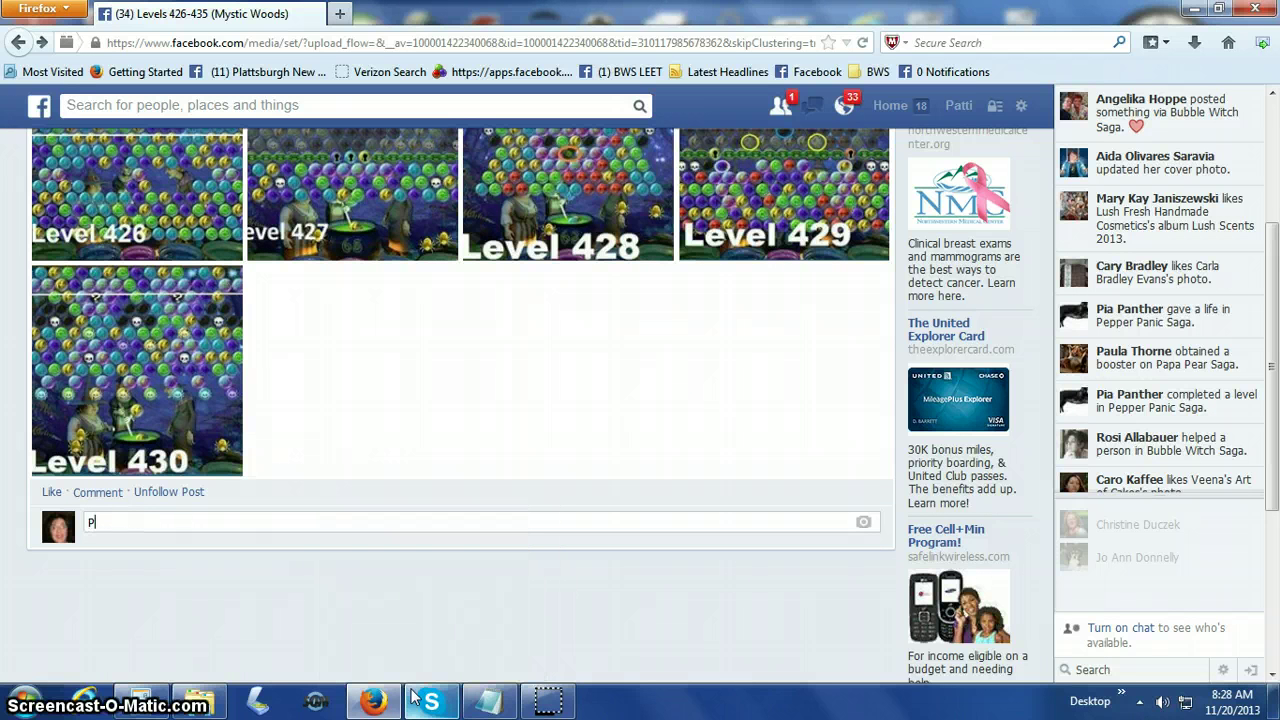
pyautogui.write('hotos for levels 426-')
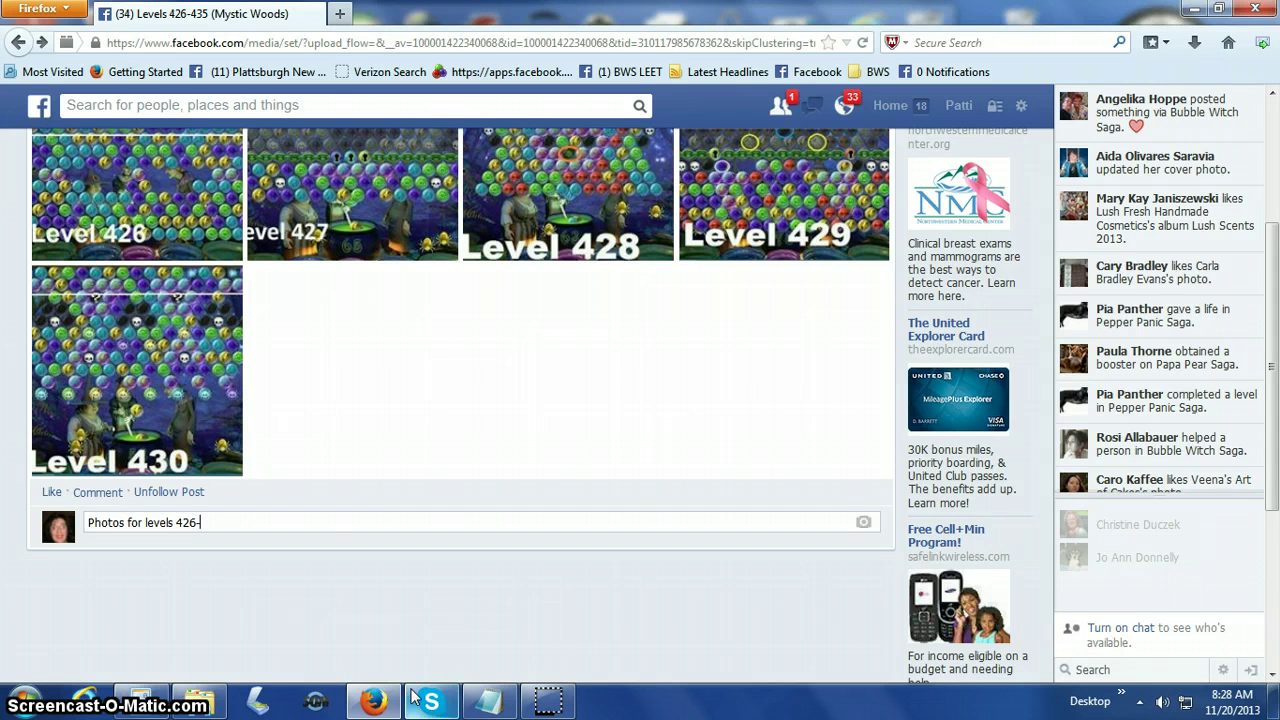
pyautogui.write('230 added t')
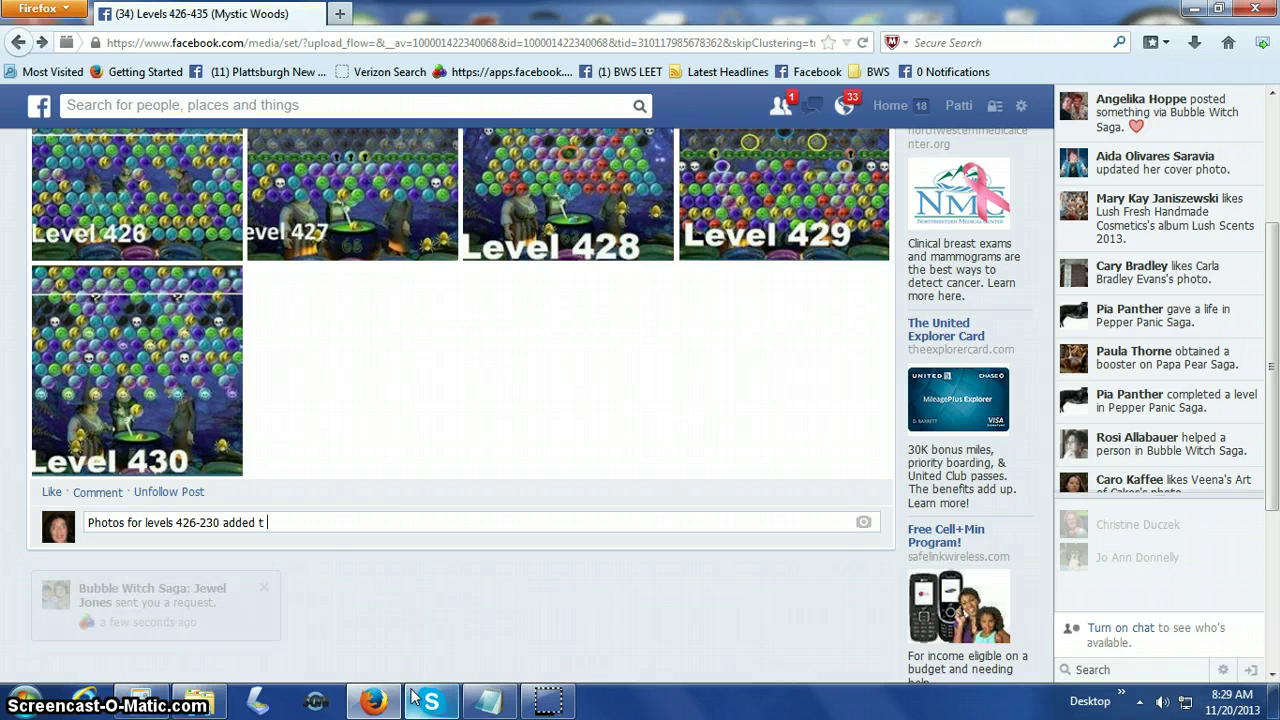
pyautogui.write('o album.')
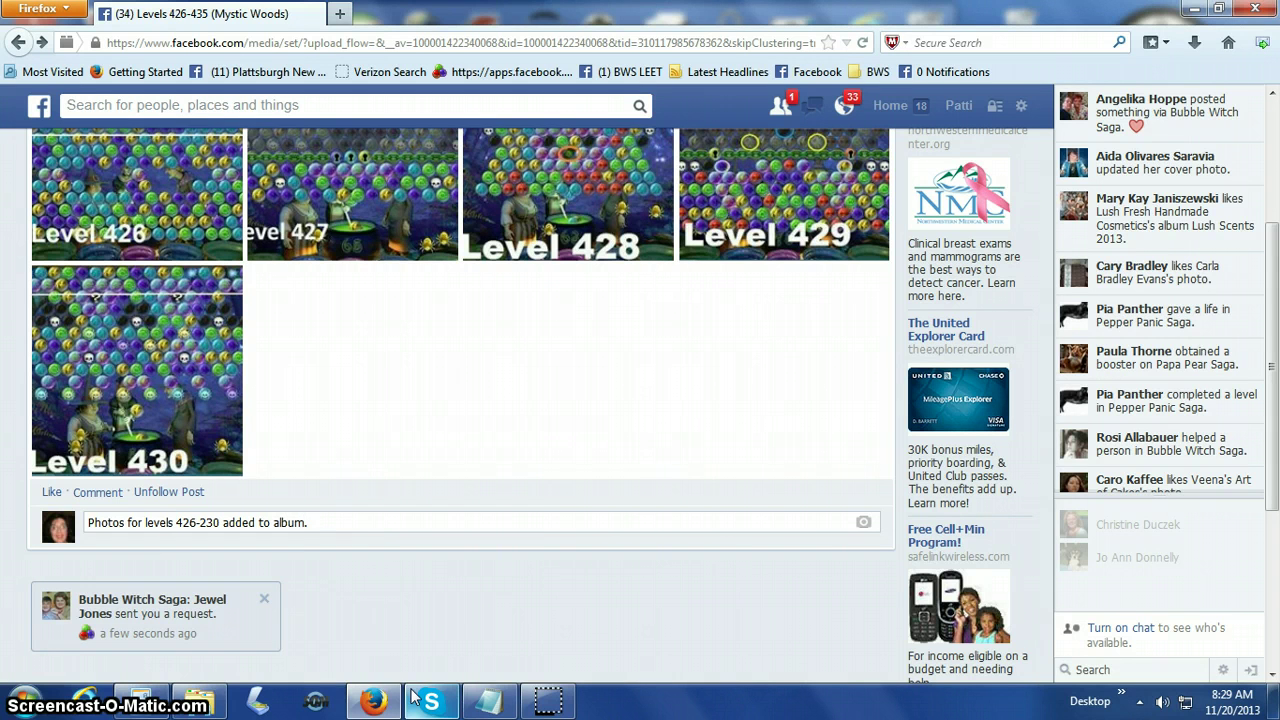
pyautogui.press('Return')
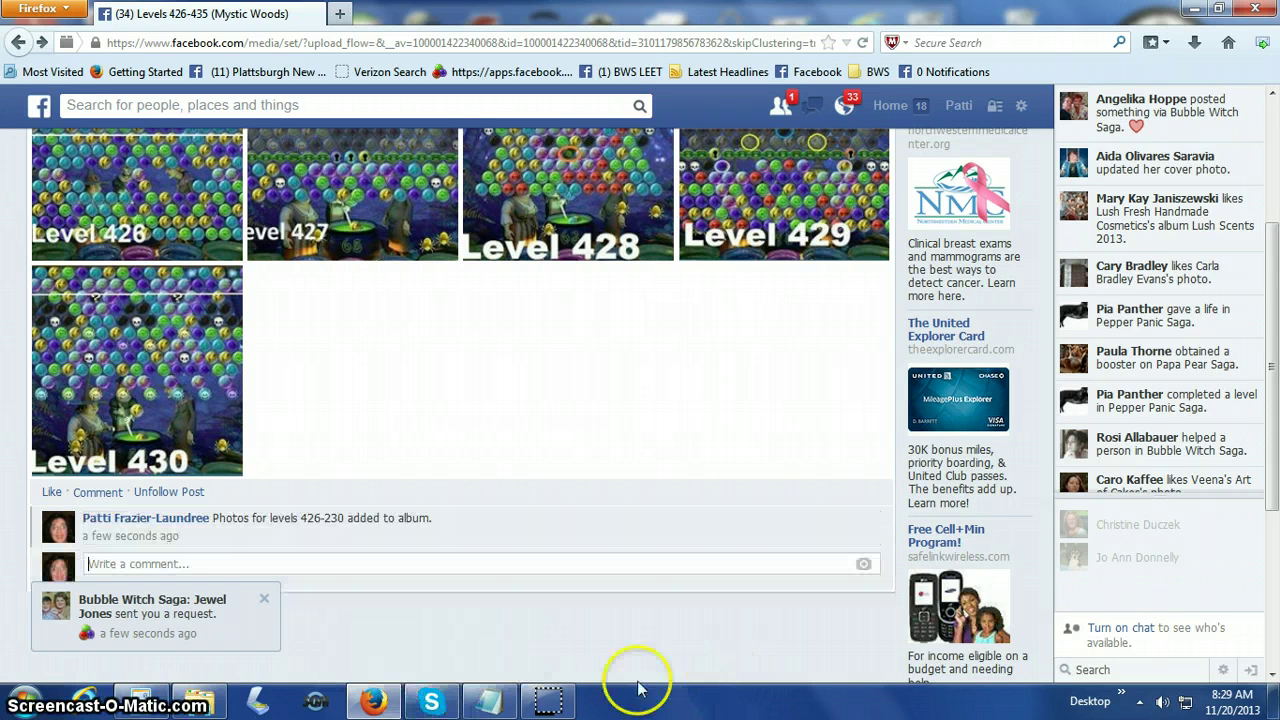
# Return to the Bubble Witch Saga Fan Site Group page and scroll its feed to the album post.
pyautogui.scroll(2, 265, 312)
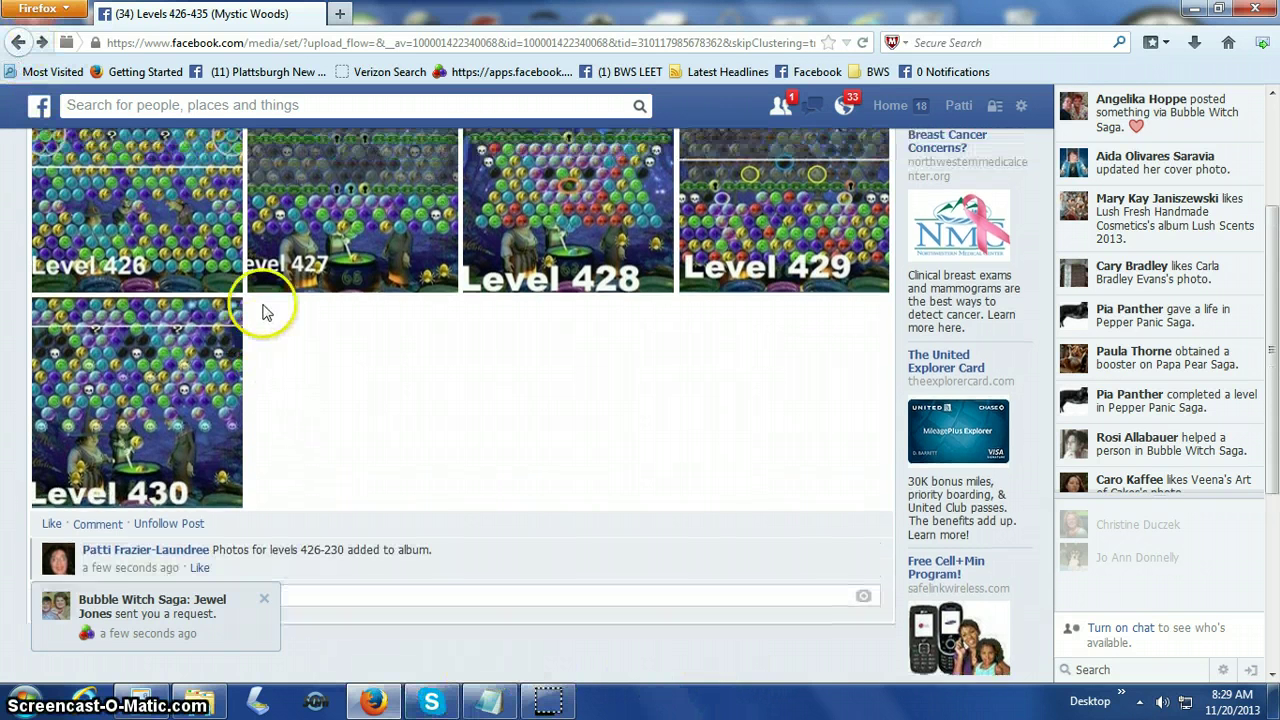
pyautogui.scroll(3, 265, 312)
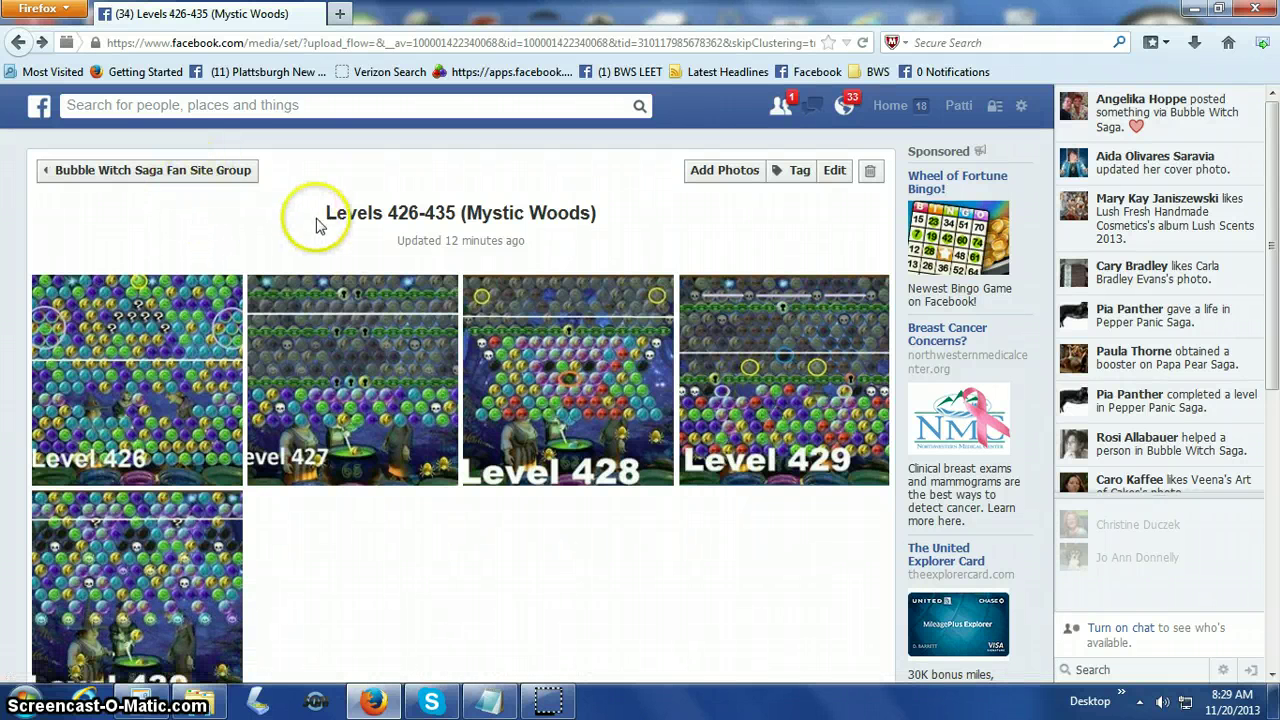
pyautogui.click(207, 172)
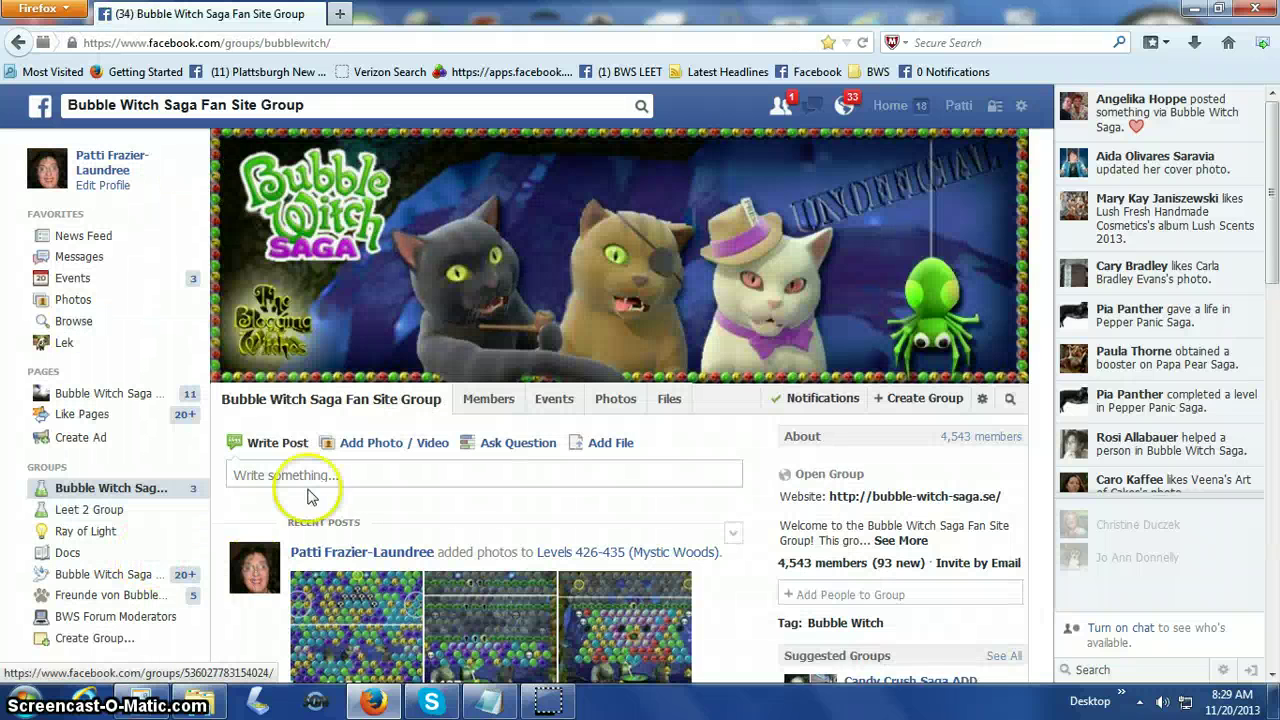
pyautogui.scroll(-3, 309, 491)
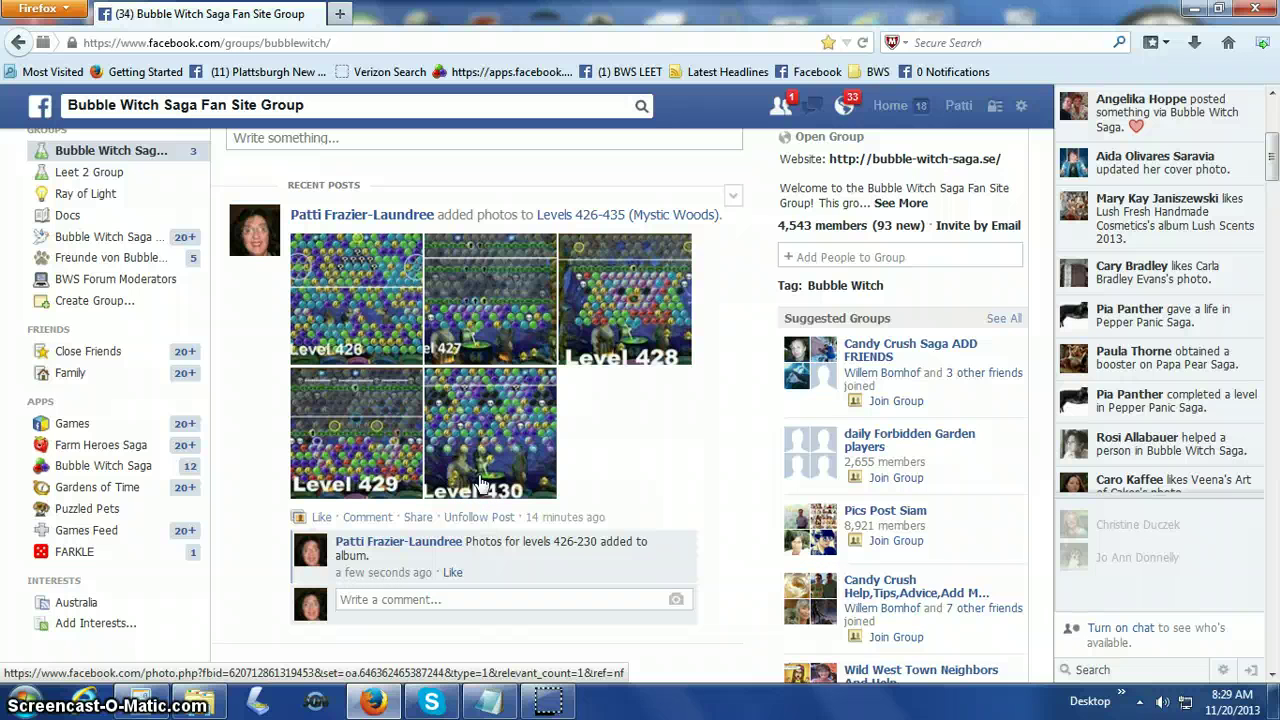
pyautogui.scroll(3, 470, 440)
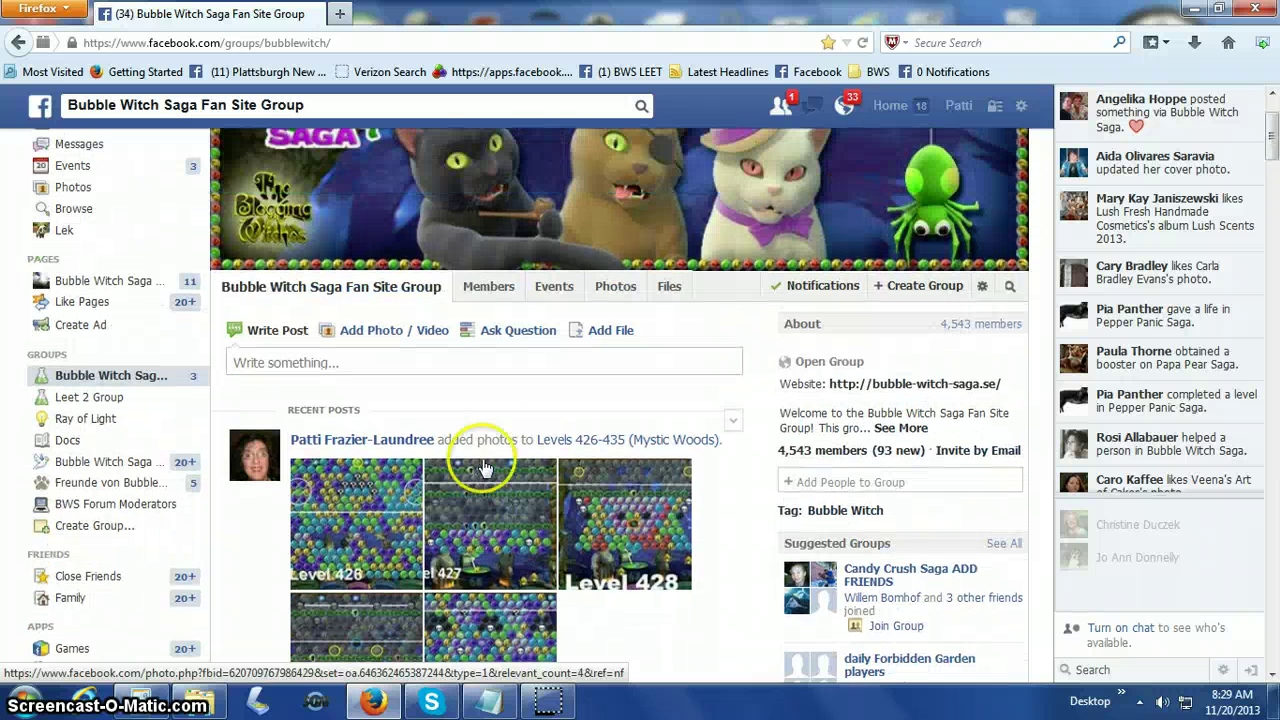
# Open the group's Photos section and scroll the albums to find Levels 426-435 (Mystic Woods) with 5 photos.
pyautogui.click(672, 291)
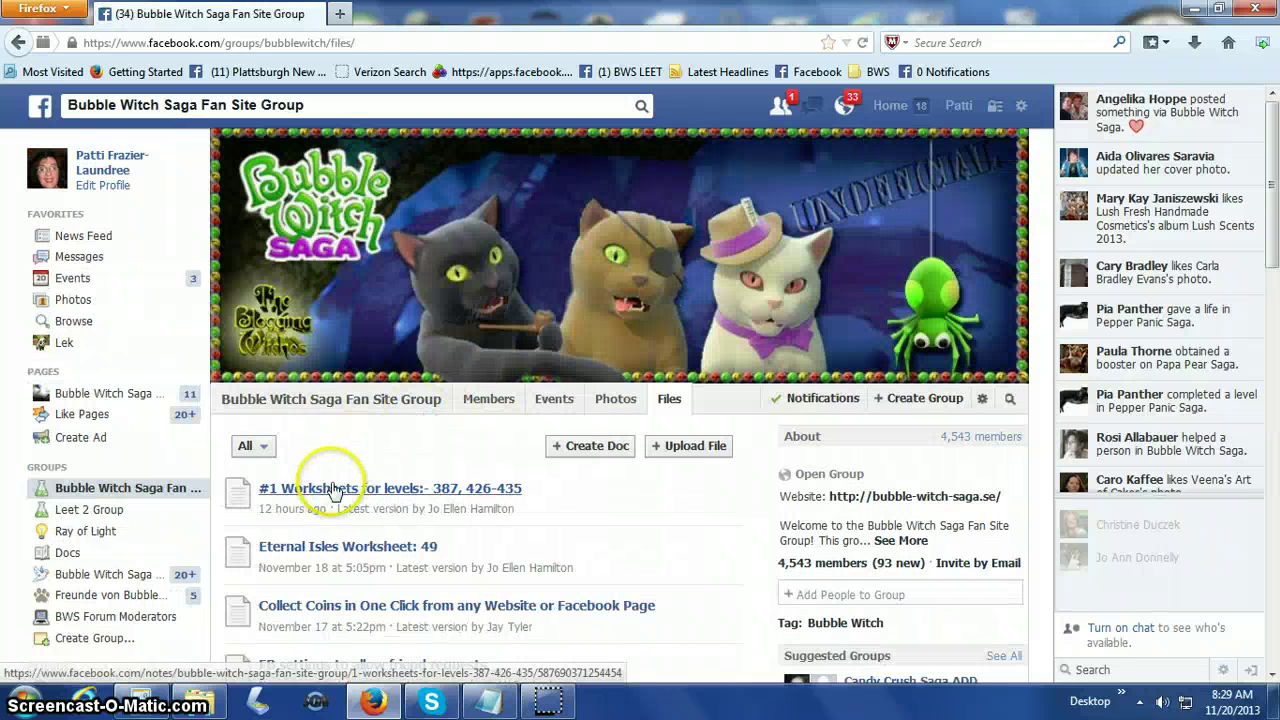
pyautogui.click(620, 405)
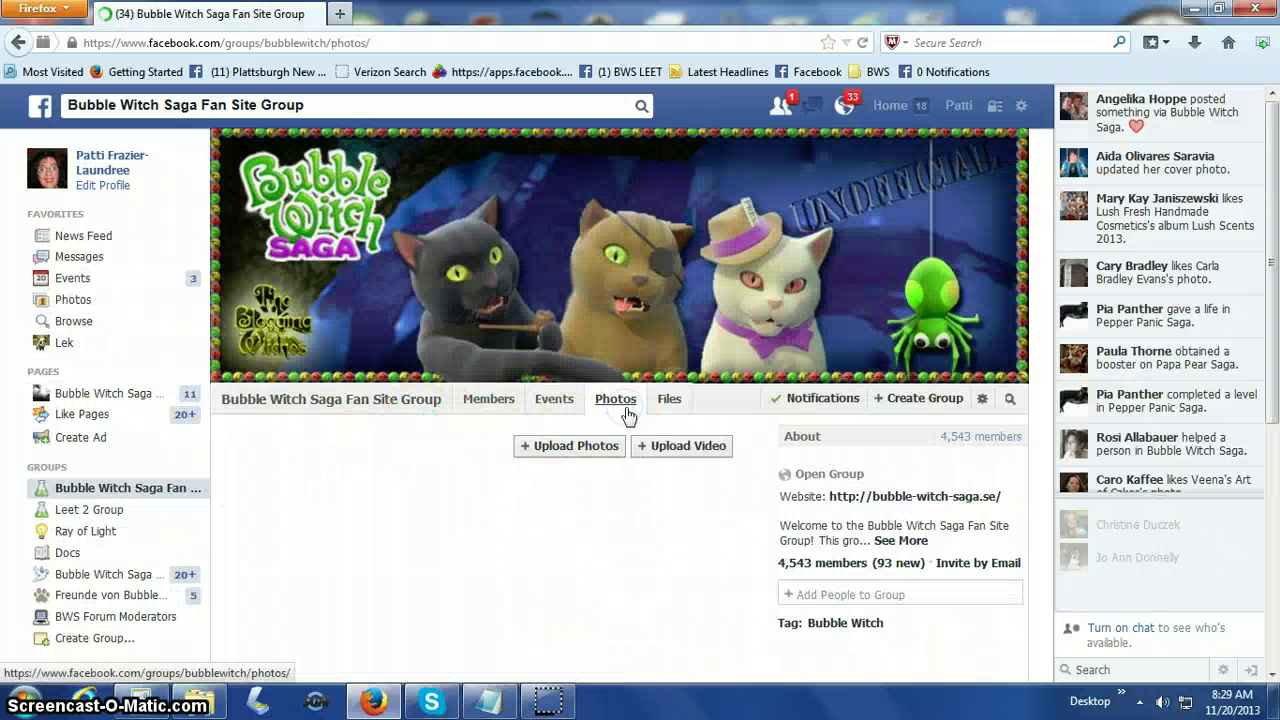
pyautogui.scroll(-1, 443, 478)
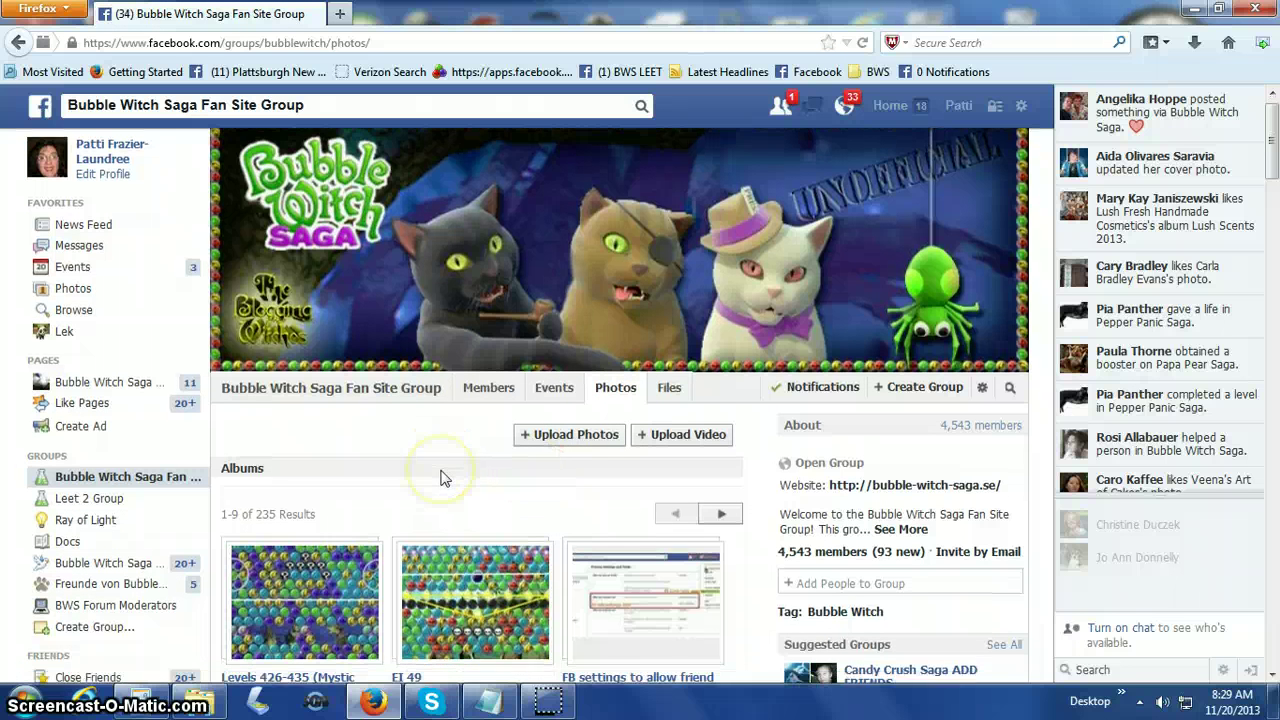
pyautogui.scroll(-3, 443, 478)
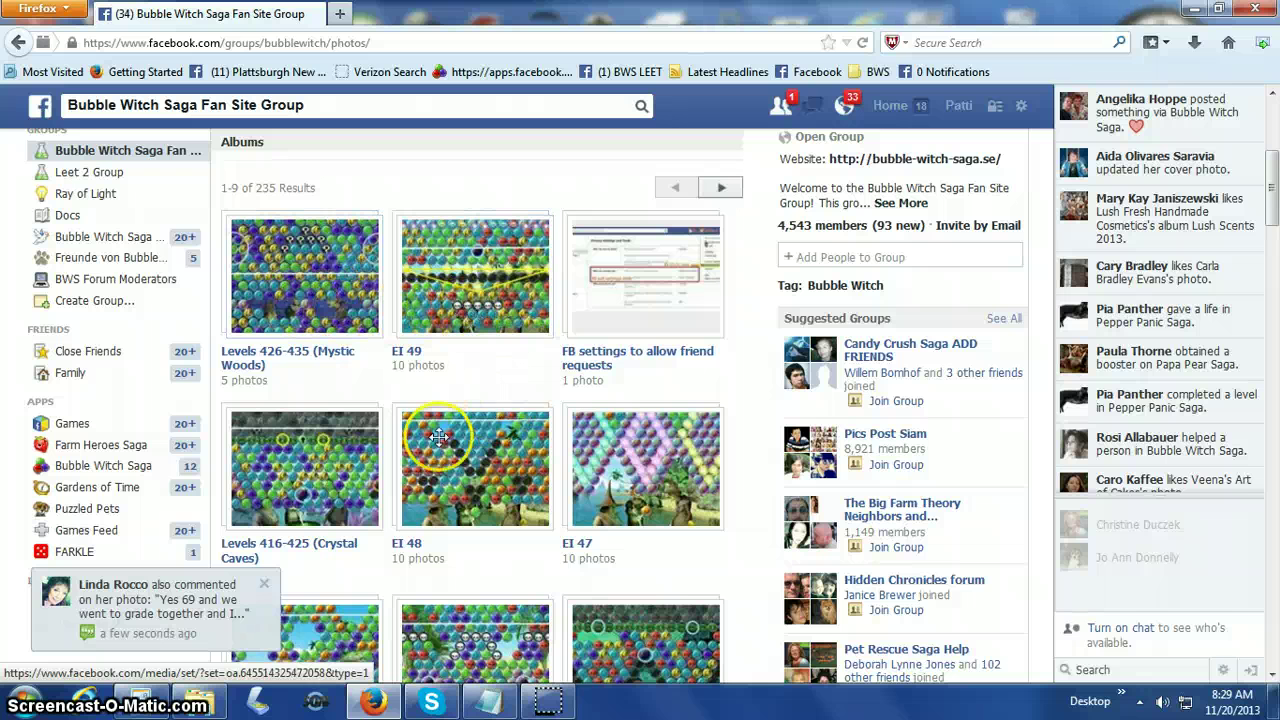
pyautogui.scroll(-1, 570, 535)
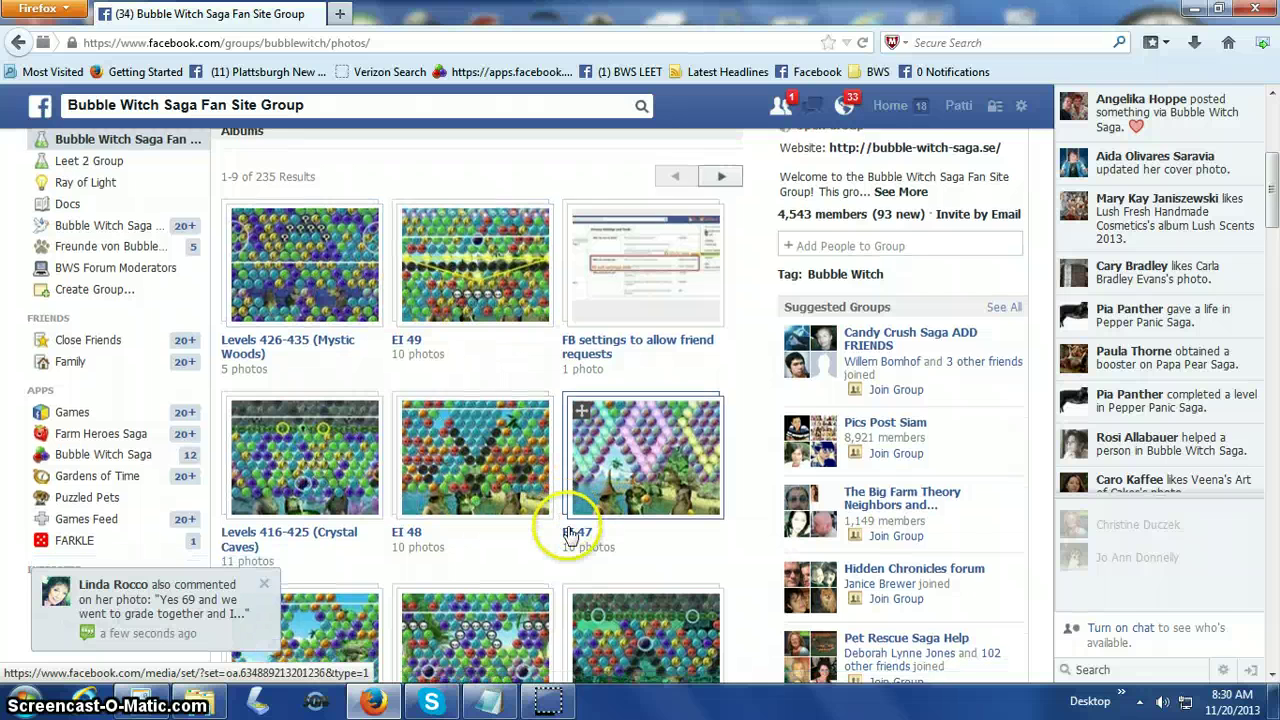
pyautogui.scroll(-6, 570, 535)
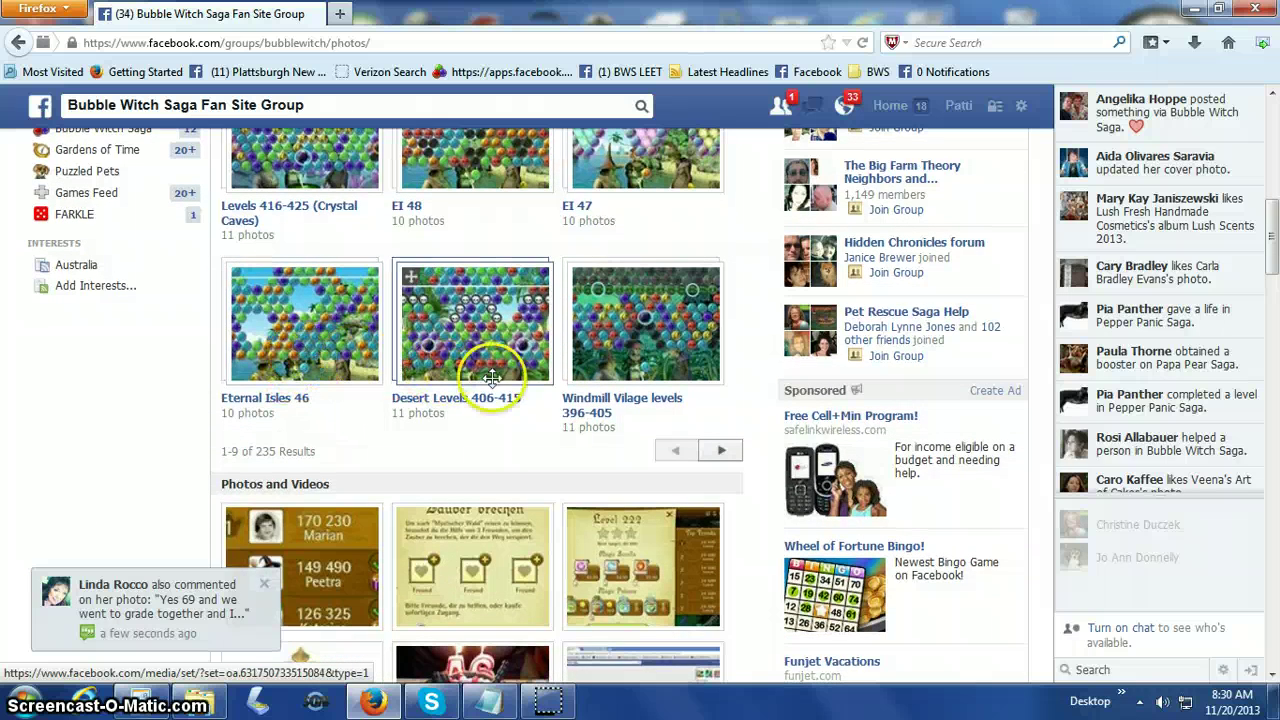
# Show the next page of albums, then go back to the group's Files list.
pyautogui.click(720, 454)
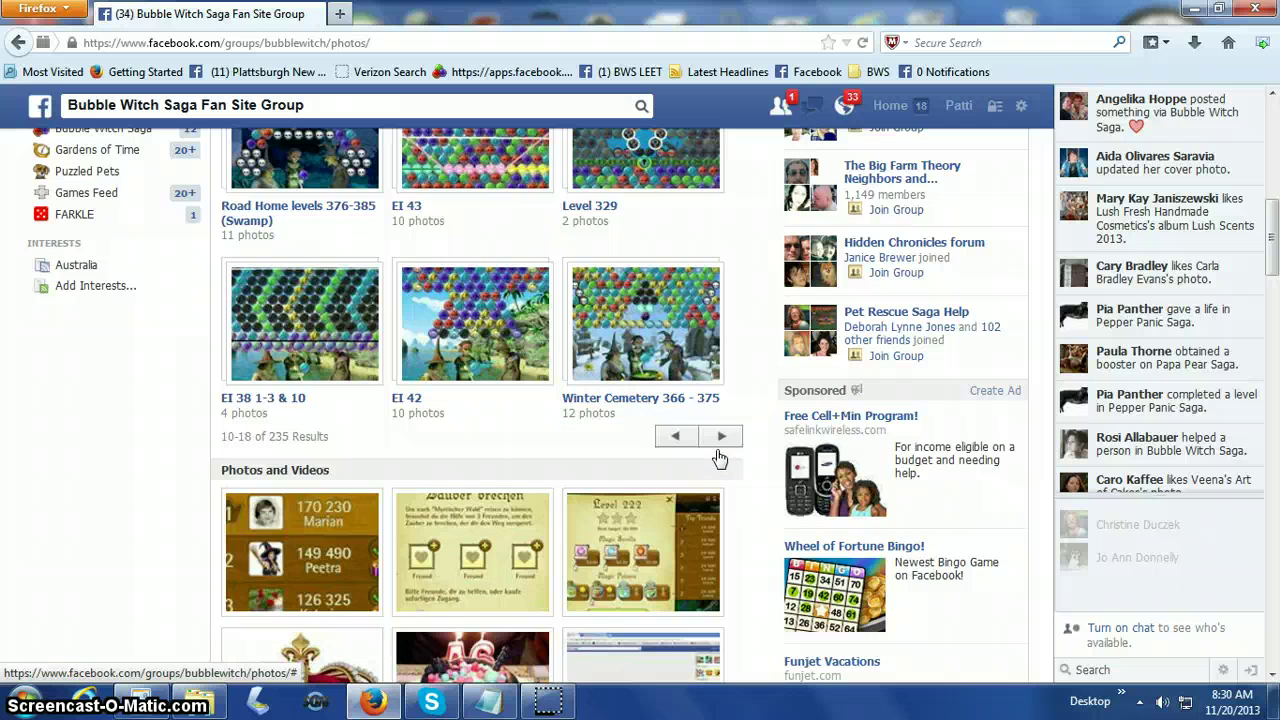
pyautogui.scroll(2, 471, 346)
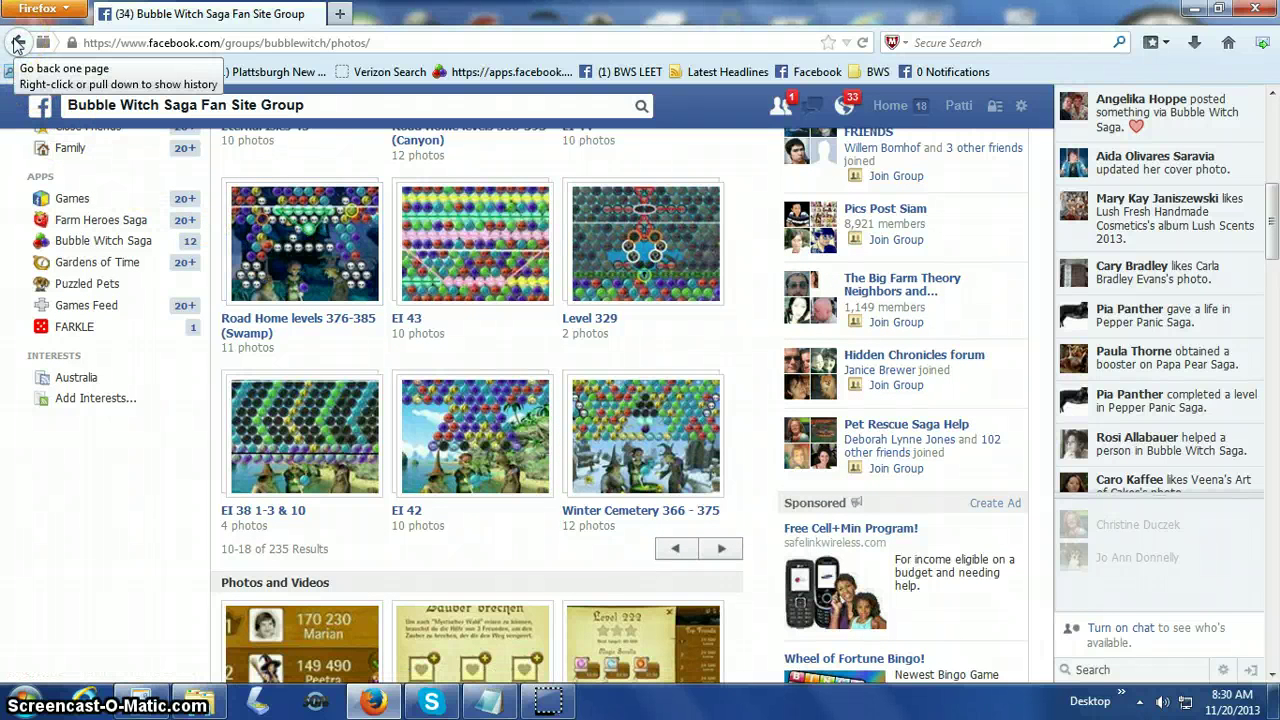
pyautogui.click(17, 44)
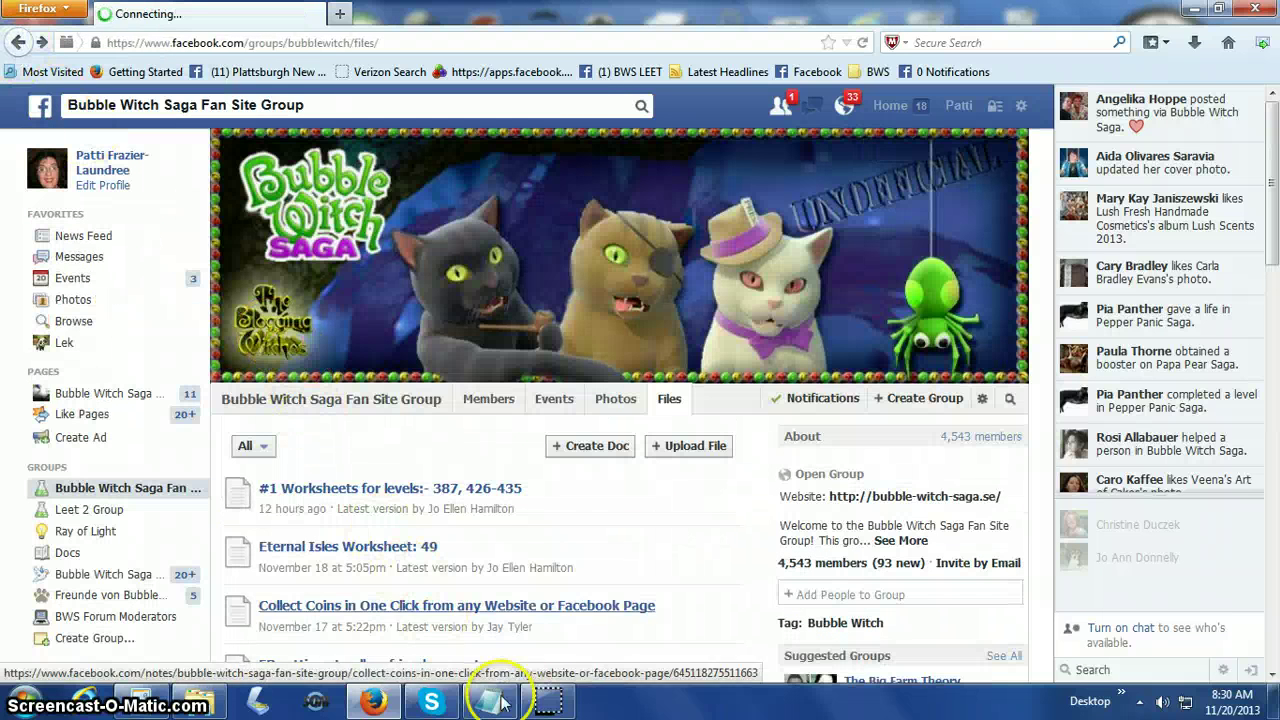
pyautogui.click(550, 705)
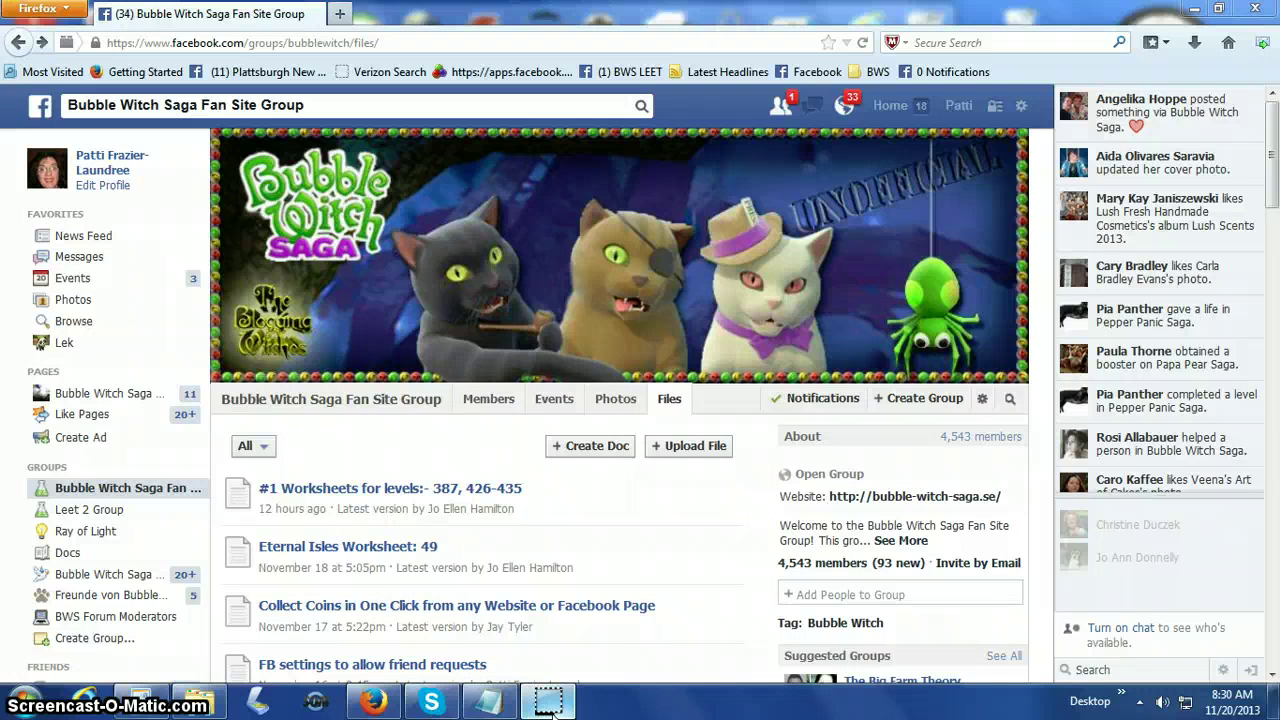